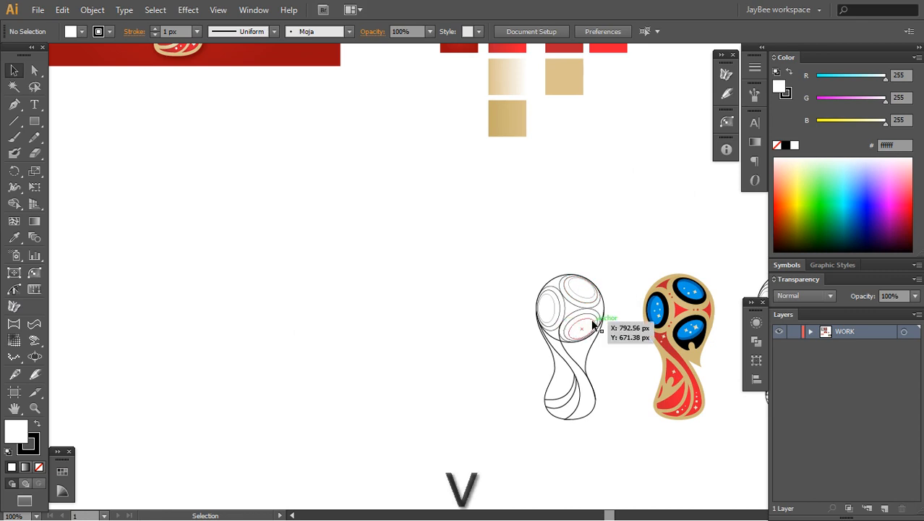
Examine the faded trophy emblem reference image up close.
left_click_drag(403, 358, 656, 387)
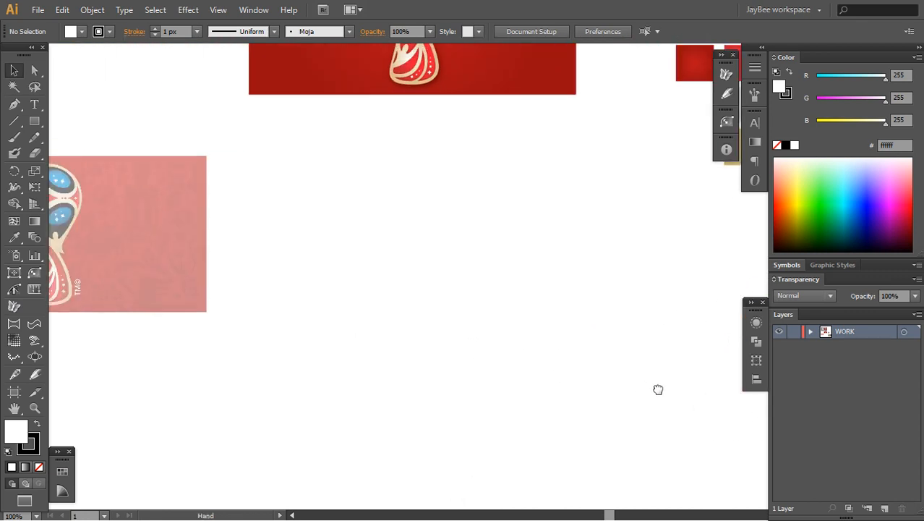
key("z")
left_click(409, 286)
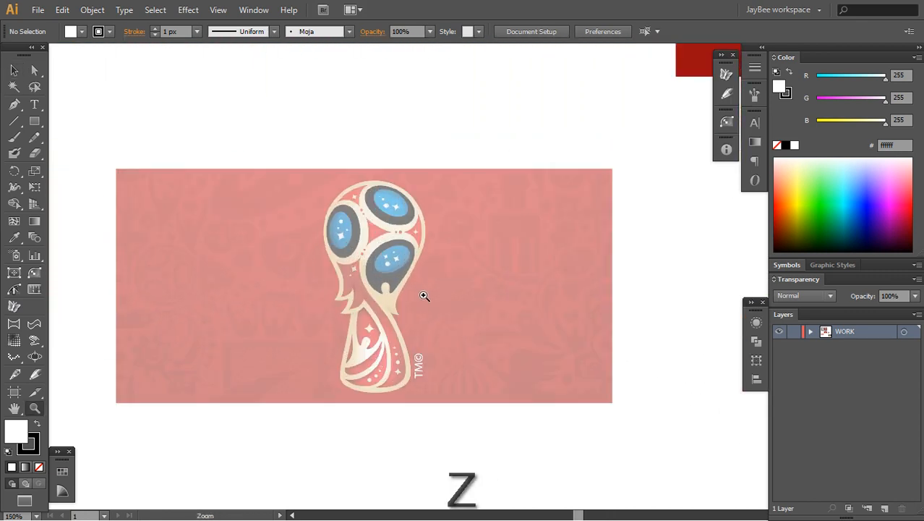
left_click(422, 293)
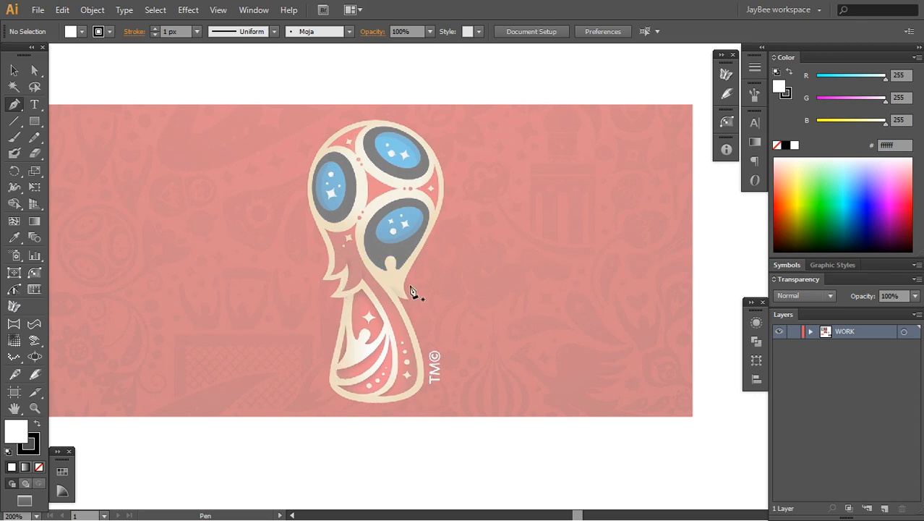
Create a 100 by 100 px circle on the empty canvas beside the reference image.
key("z")
left_click(500, 297, "alt")
left_click_drag(532, 307, 430, 314)
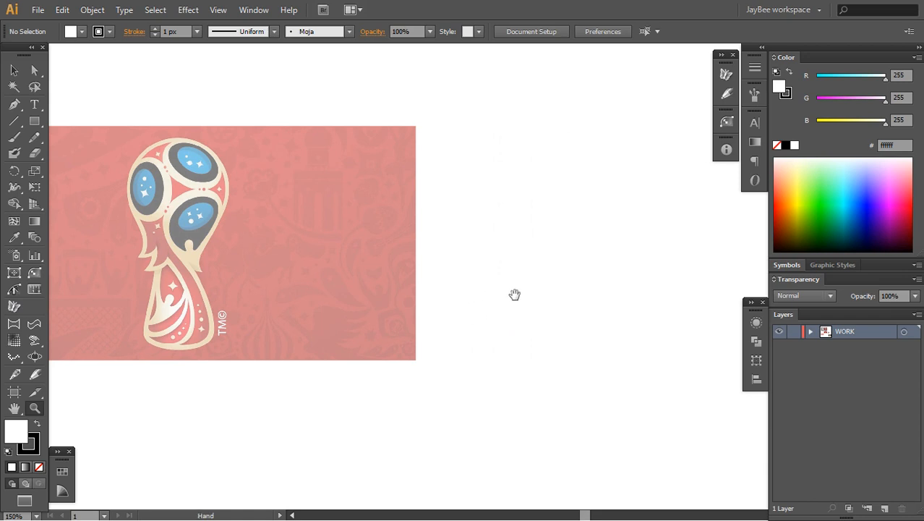
left_click_drag(514, 294, 460, 306)
left_click_drag(531, 321, 453, 332)
left_click_drag(526, 288, 321, 300)
left_click_drag(390, 323, 377, 300)
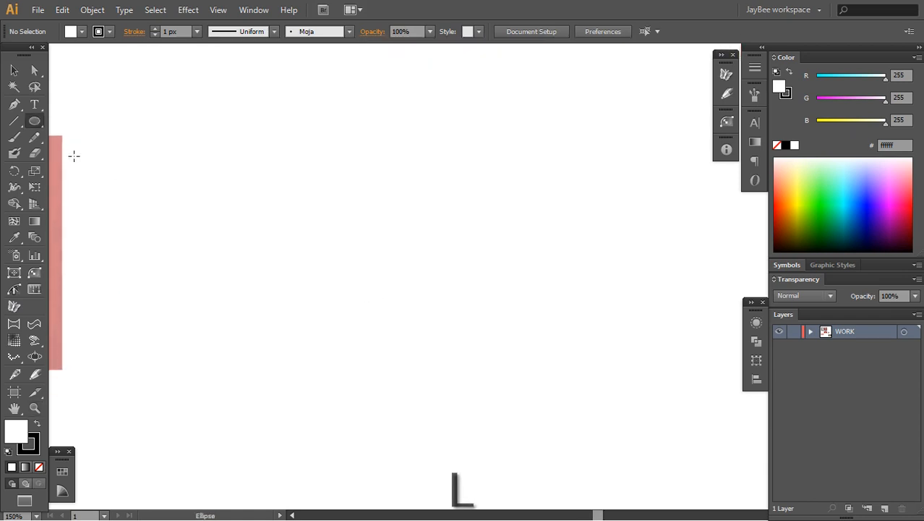
left_click(370, 210)
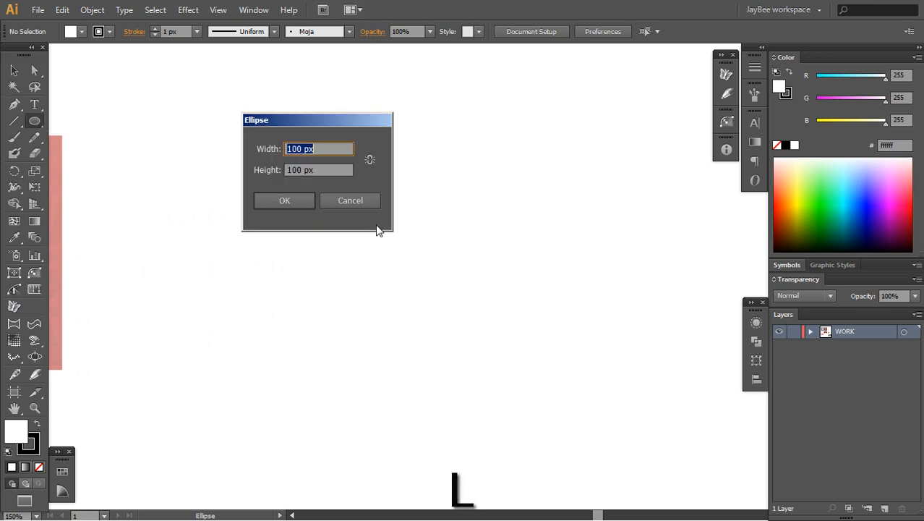
left_click(300, 204)
key("v")
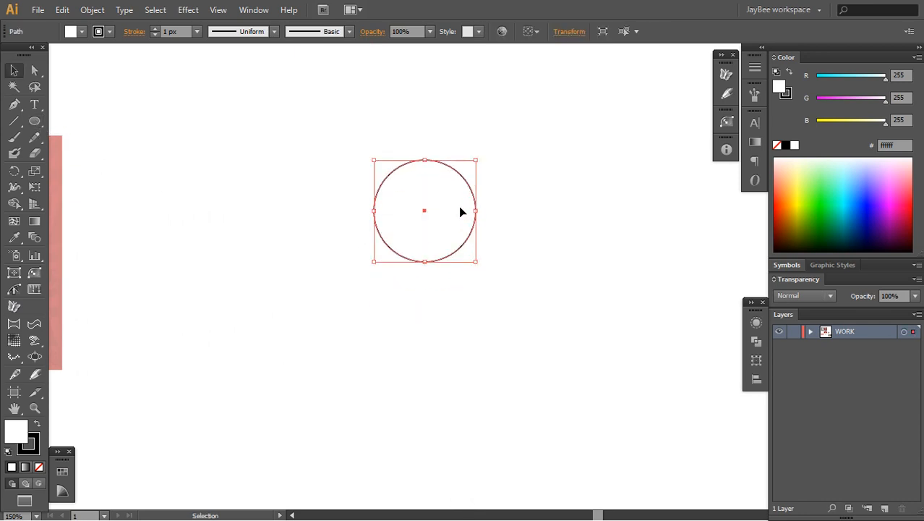
Paste a copy of the circle in front and scale it uniformly to 30%.
key("z")
left_click(463, 250)
left_click(435, 262)
key("space")
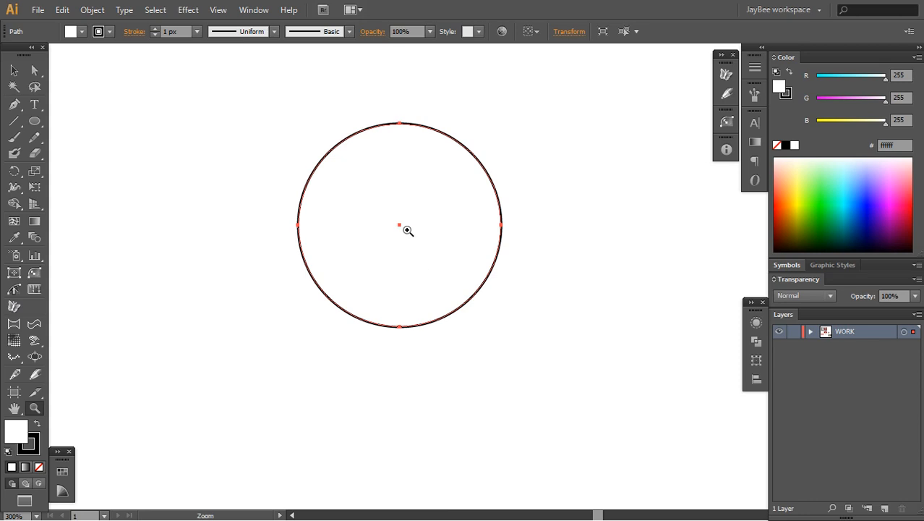
key("ctrl+c")
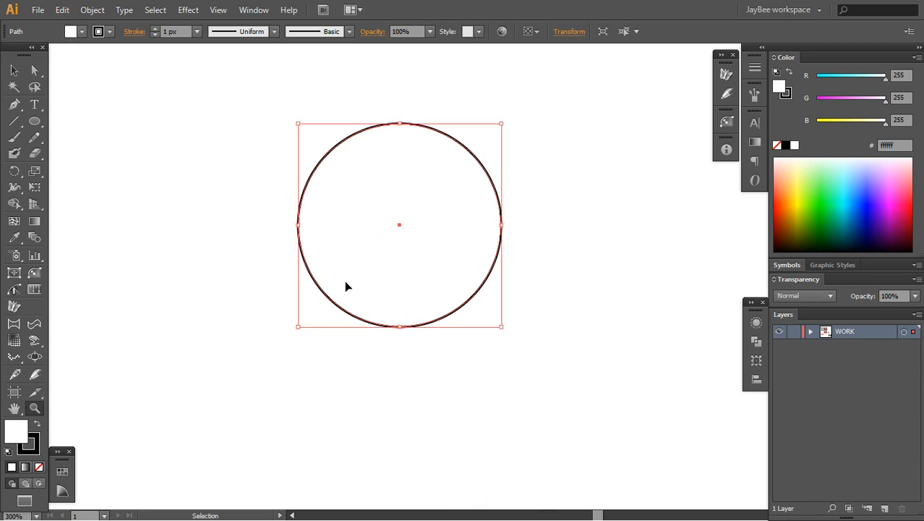
key("ctrl+f")
key("v")
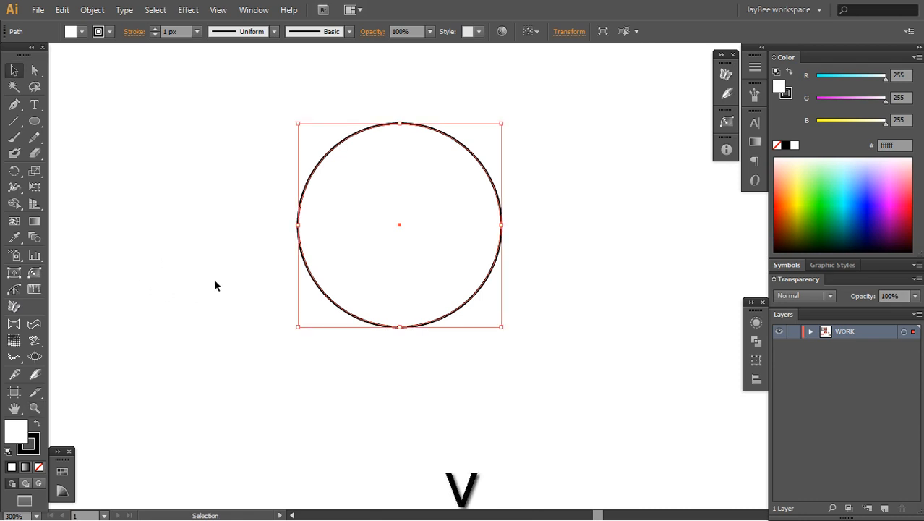
double_click(34, 171)
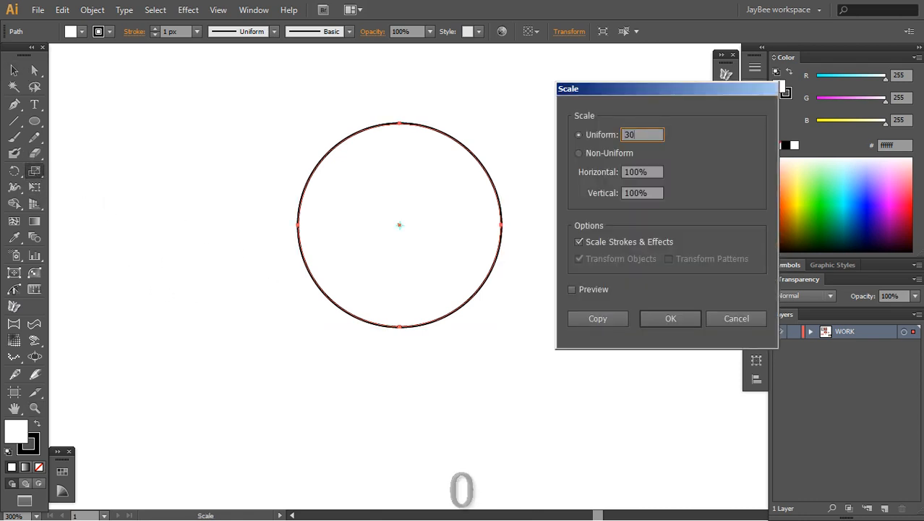
key("Return")
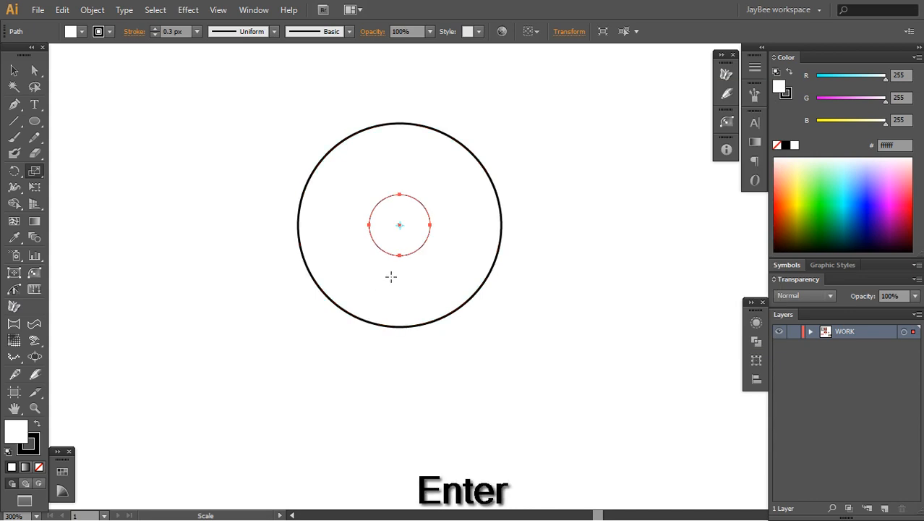
Duplicate the small circle in place at 150% uniform scale, and remove the fill from all the circles.
key("ctrl+c")
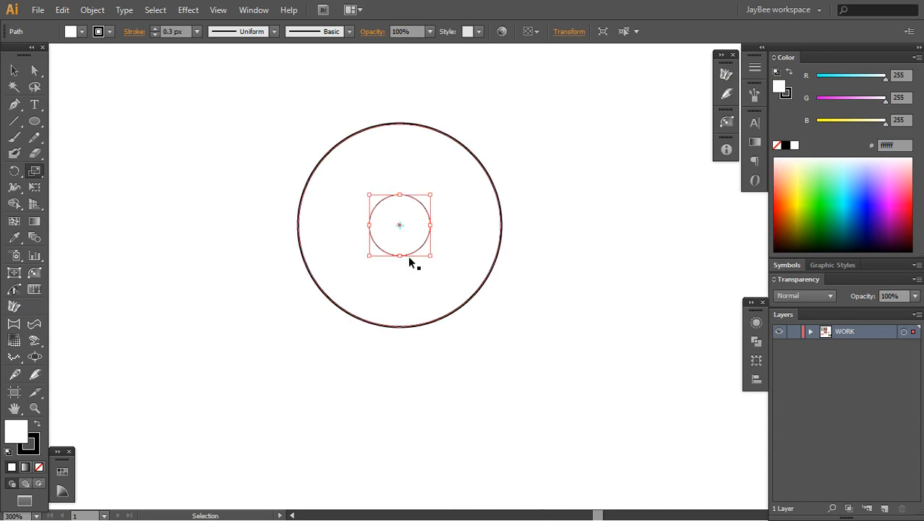
key("ctrl+f")
double_click(35, 174)
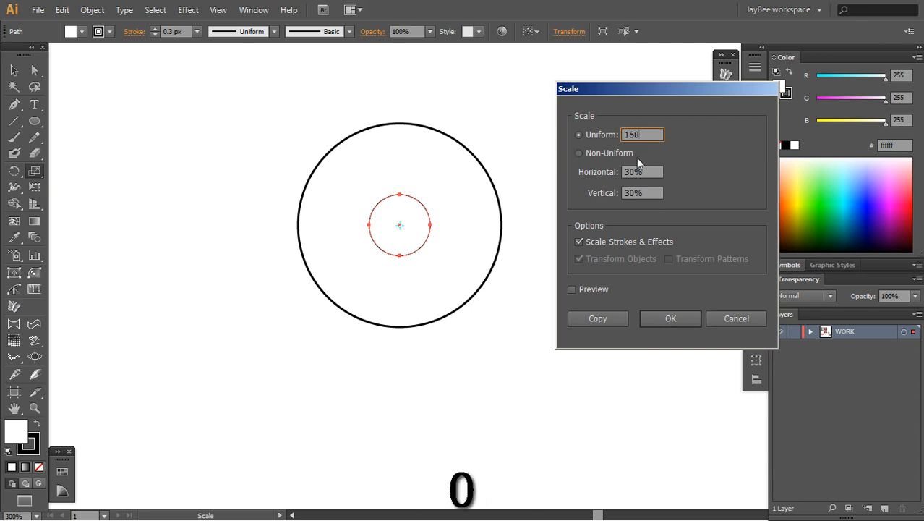
left_click(666, 318)
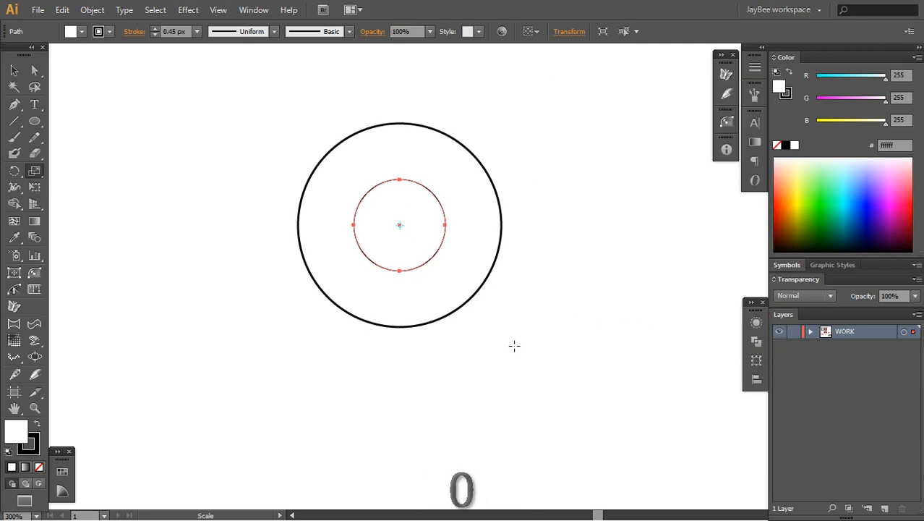
key("shift+a")
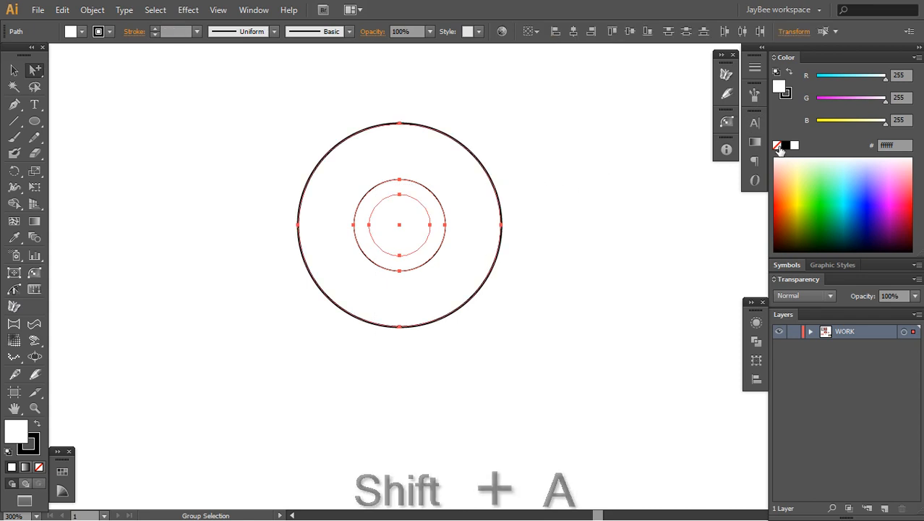
Paste a copy of the smaller inner circle in front and scale it uniformly to 50%.
left_click(438, 252)
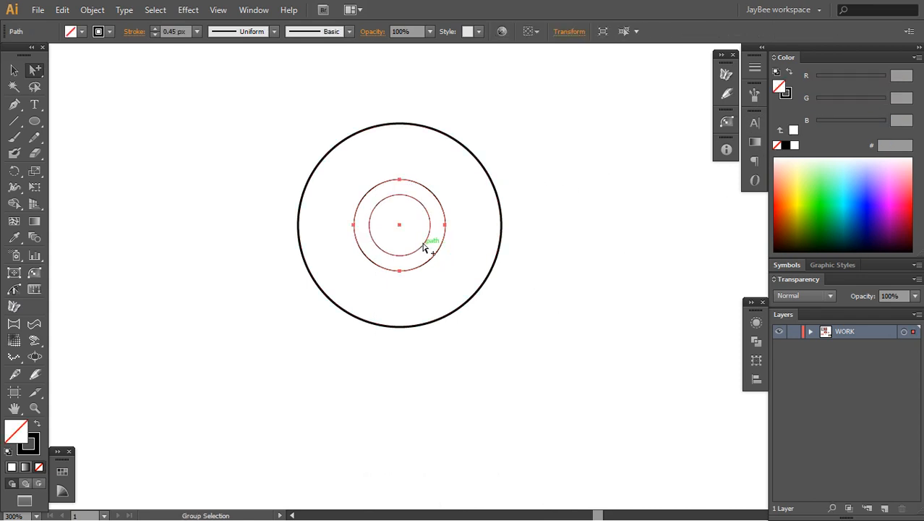
key("ctrl+c")
key("ctrl+f")
double_click(35, 172)
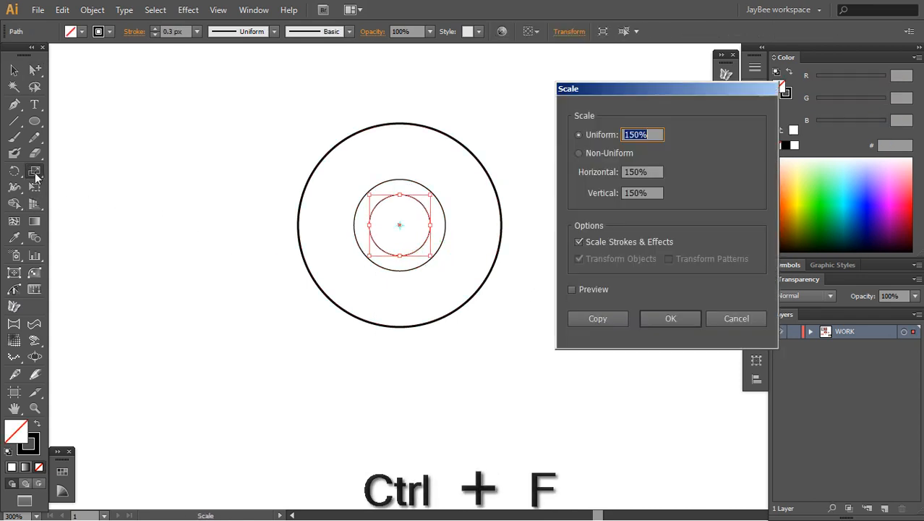
type("50")
key("Return")
key("v")
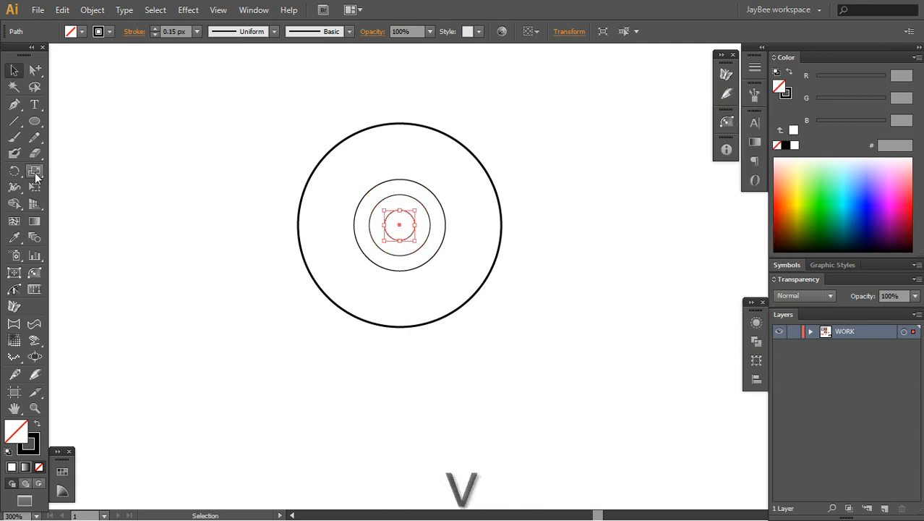
key("shift+a")
left_click_drag(402, 225, 429, 364)
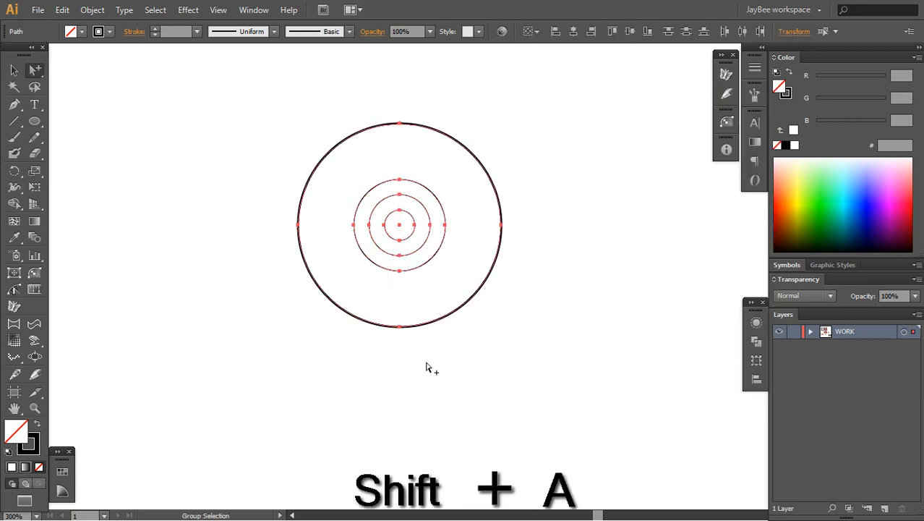
left_click(429, 364)
left_click(303, 251)
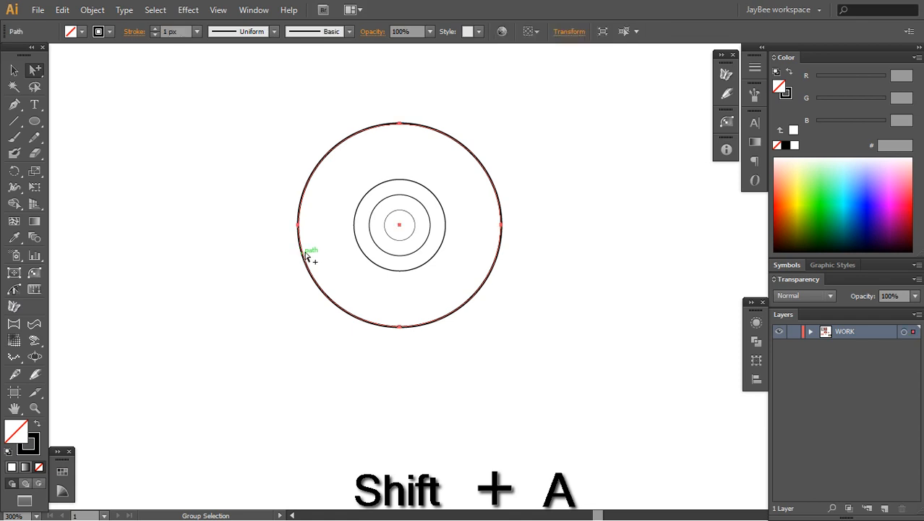
key("v")
left_click_drag(298, 225, 368, 229)
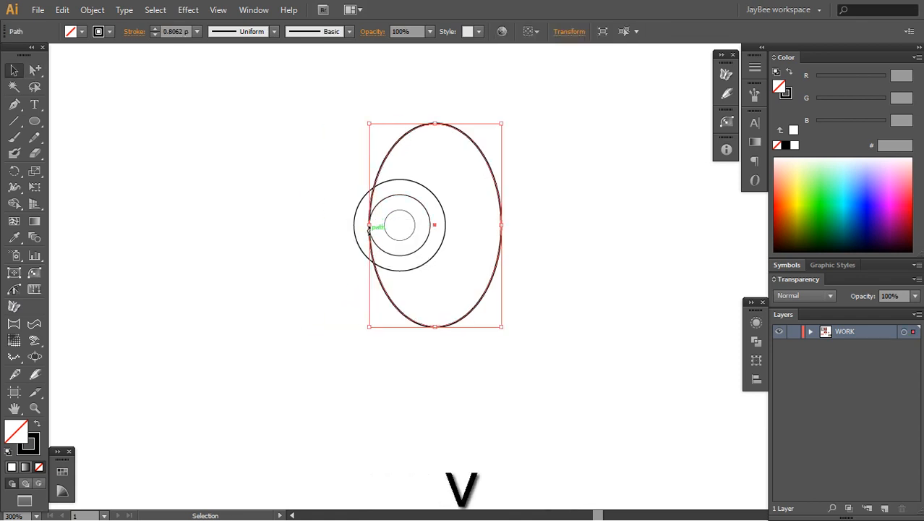
left_click(384, 355)
key("ctrl+z")
key("ctrl+shift+a")
Duplicate the large circle in place and narrow the copy from its left side to the left edge of the middle inner circle.
key("v")
left_click(300, 227)
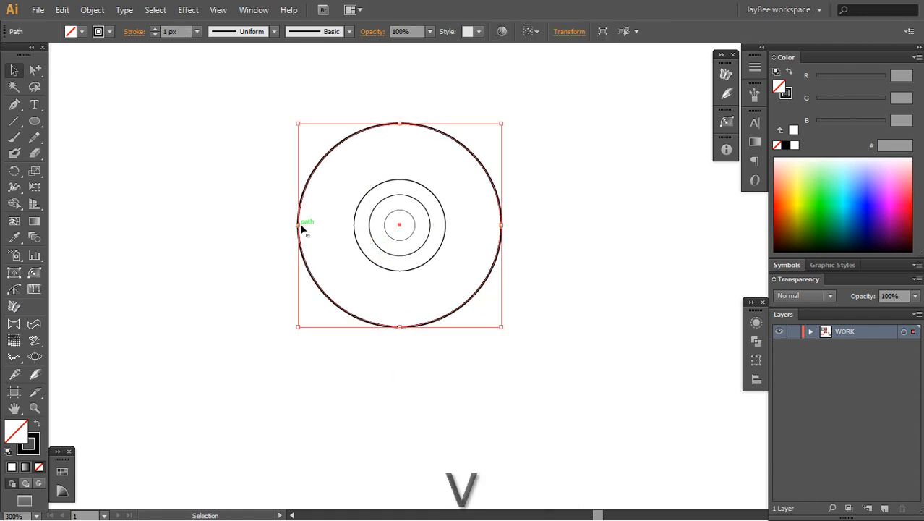
key("ctrl+c")
key("ctrl+f")
key("v")
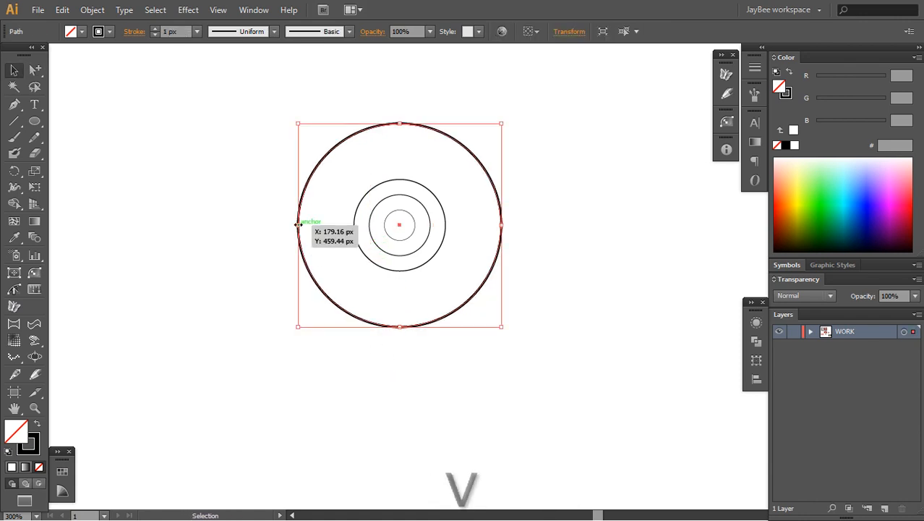
left_click_drag(301, 225, 370, 222)
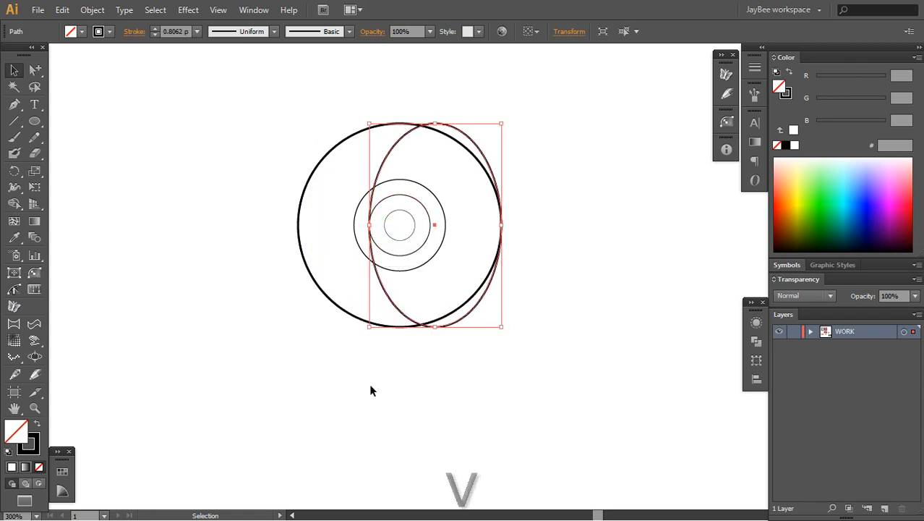
left_click(371, 388)
Shrink the ellipse proportionally until its left edge touches the smallest circle's right edge, keeping its right edge on the large circle.
key("shift+a")
key("v")
key("shift+a")
left_click(371, 223)
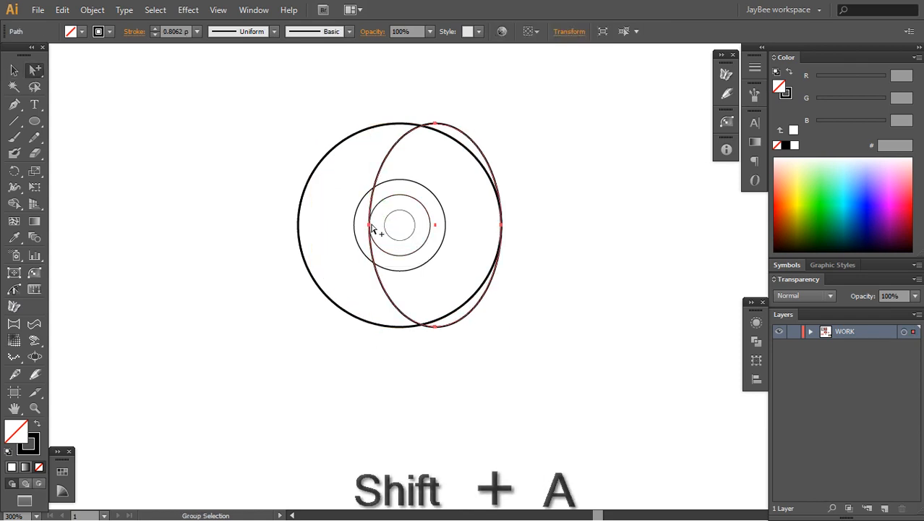
key("v")
left_click_drag(370, 224, 398, 205)
key("shift+a")
left_click(423, 377)
Add two smaller copies of the ellipse, their left edges meeting the right edges of the middle and outer inner circles.
key("z")
left_click(445, 242)
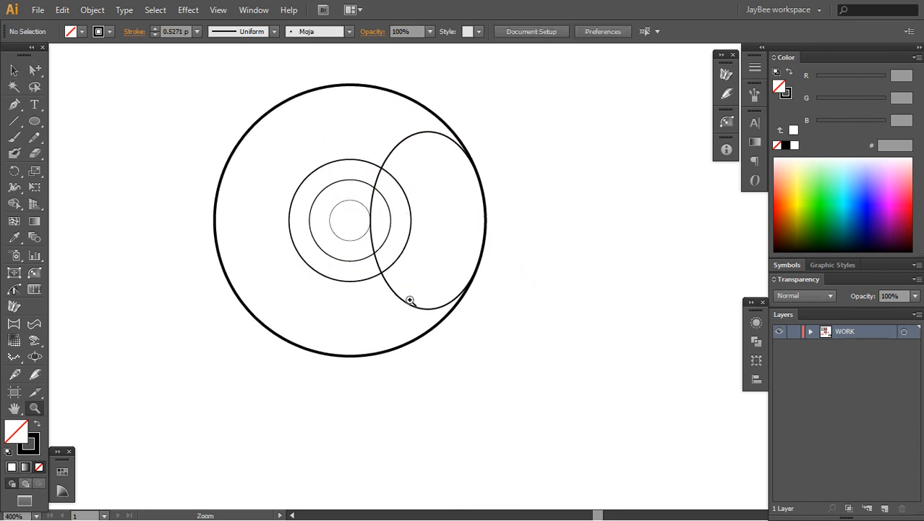
key("shift+a")
left_click(402, 301)
key("ctrl+c")
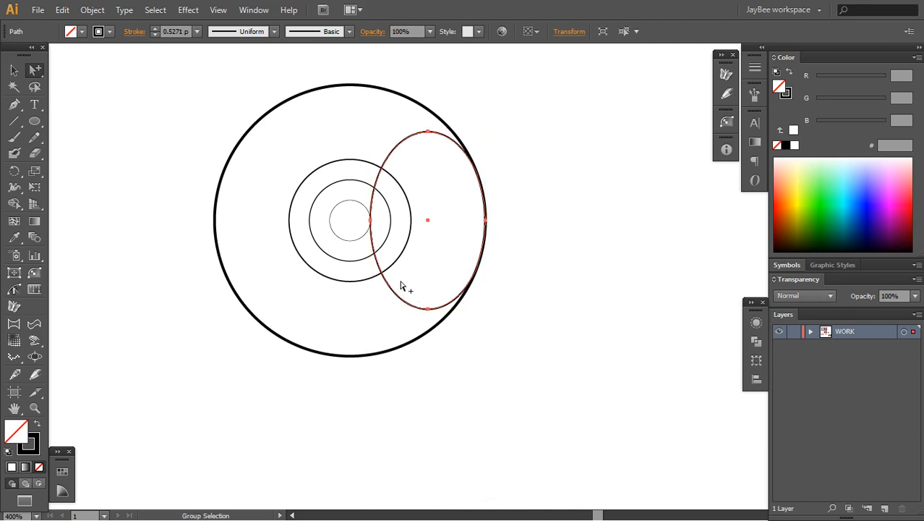
key("v")
left_click_drag(373, 221, 411, 221)
key("shift+a")
key("ctrl+f")
key("v")
key("shift+a")
left_click(463, 242)
Shrink the smallest ellipse proportionally from its right side, leaving a small gap to the large circle's edge.
key("z")
left_click(467, 240)
key("shift+a")
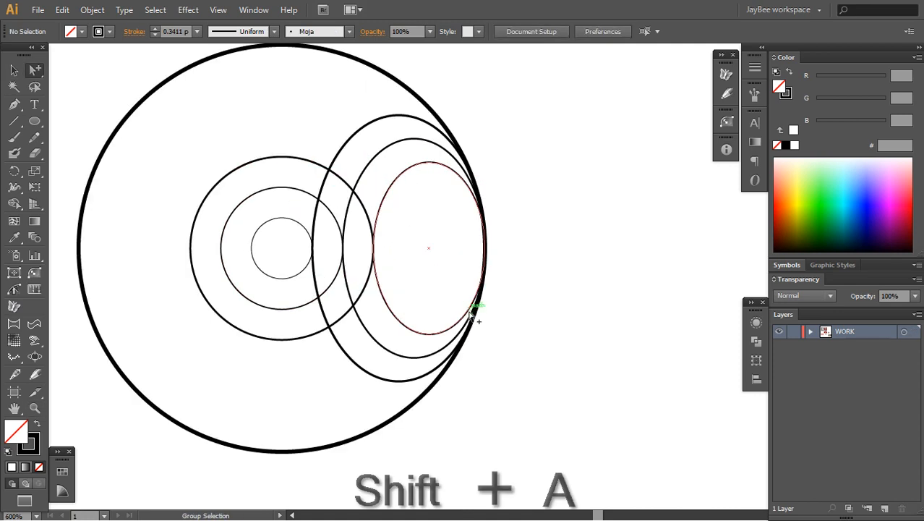
key("v")
left_click(456, 327)
left_click_drag(488, 247, 479, 248)
left_click(476, 248, "shift")
left_click(477, 248)
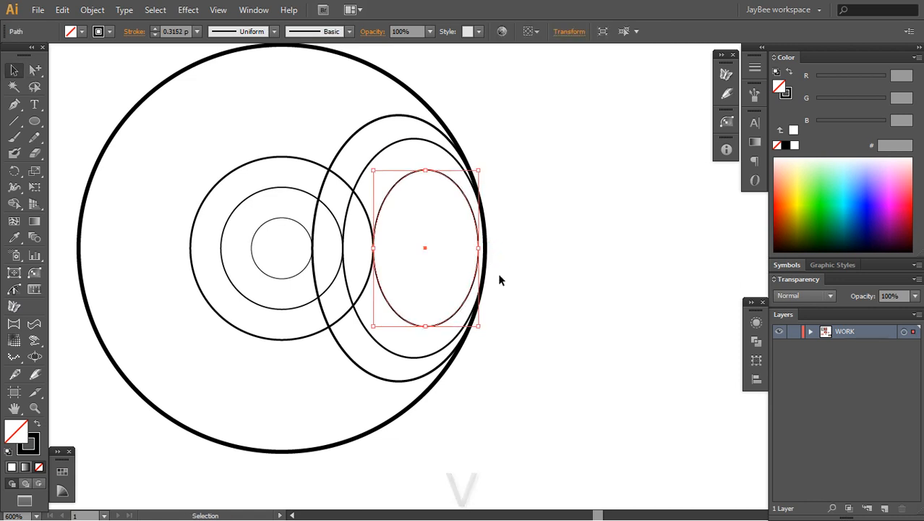
left_click(499, 276)
Pull the middle ellipse's right edge slightly inward from the large circle's edge.
key("shift+a")
left_click(459, 334)
key("v")
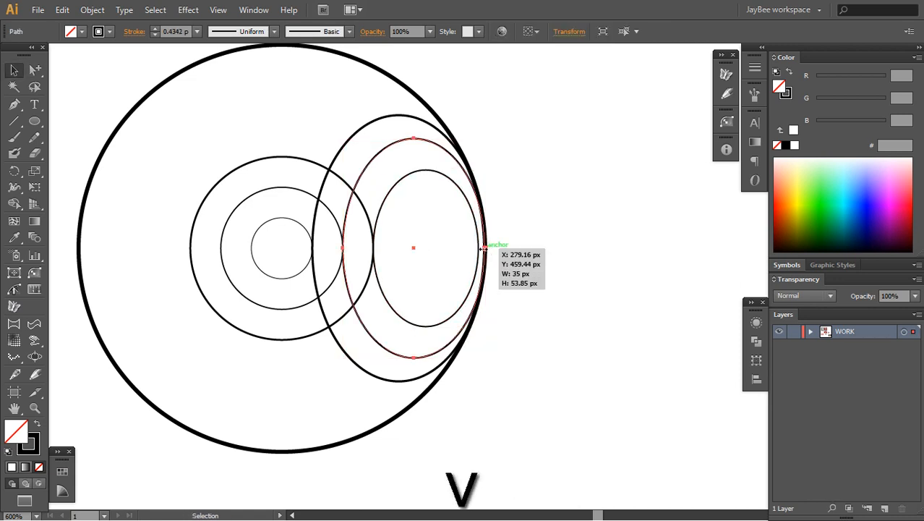
left_click_drag(483, 248, 485, 246)
left_click(499, 281)
key("shift+a")
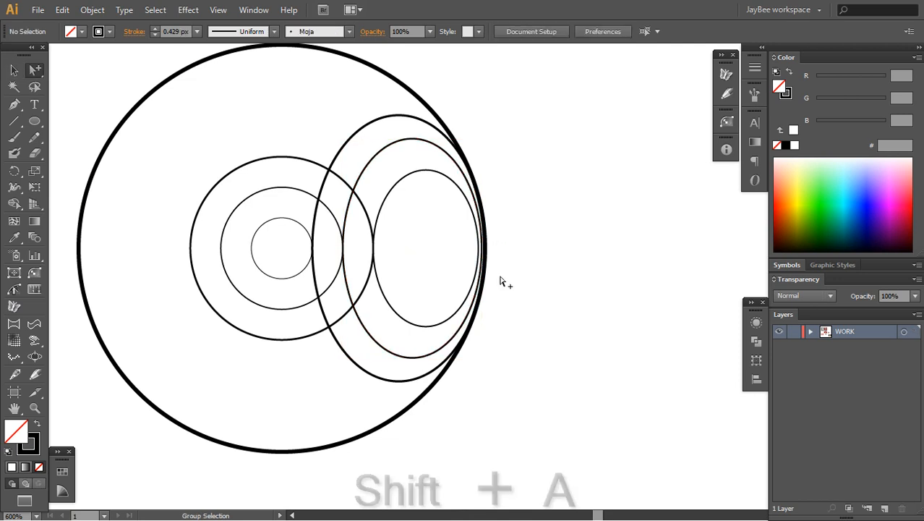
Delete the three concentric guide circles at the centre of the large circle.
key("z")
left_click(390, 313, "alt")
key("shift+a")
left_click_drag(387, 312, 366, 233)
key("Delete")
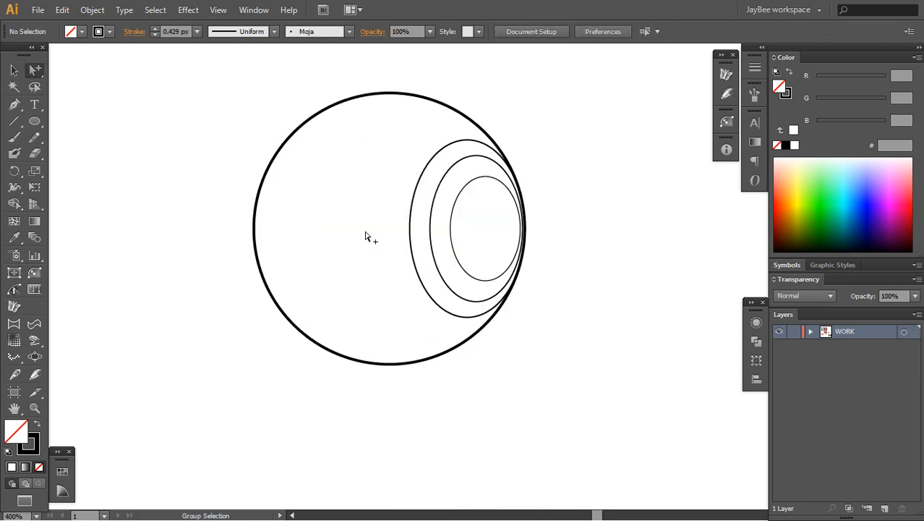
Duplicate the smallest ellipse slightly to its left so the two ellipses overlap.
left_click(469, 274)
left_click_drag(492, 258, 452, 320)
key("shift+a")
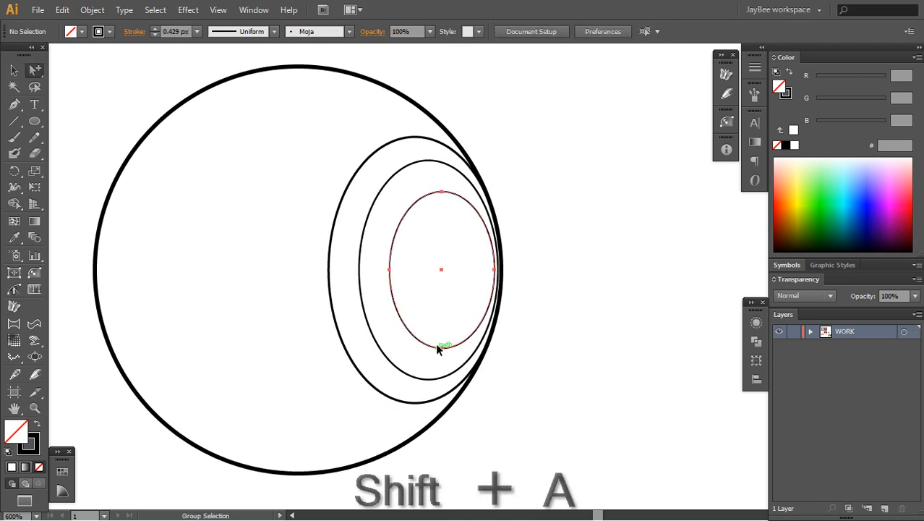
left_click(438, 347)
left_click_drag(435, 266, 402, 276)
key("v")
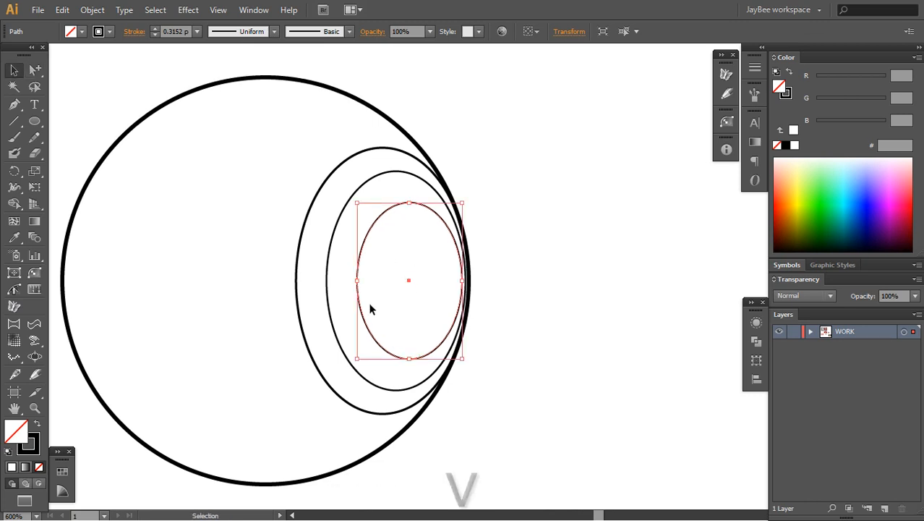
left_click_drag(359, 307, 339, 306)
Copy the original smallest ellipse, then trim the overlapping pair with Shape Builder to leave only the right-hand crescent.
key("shift+a")
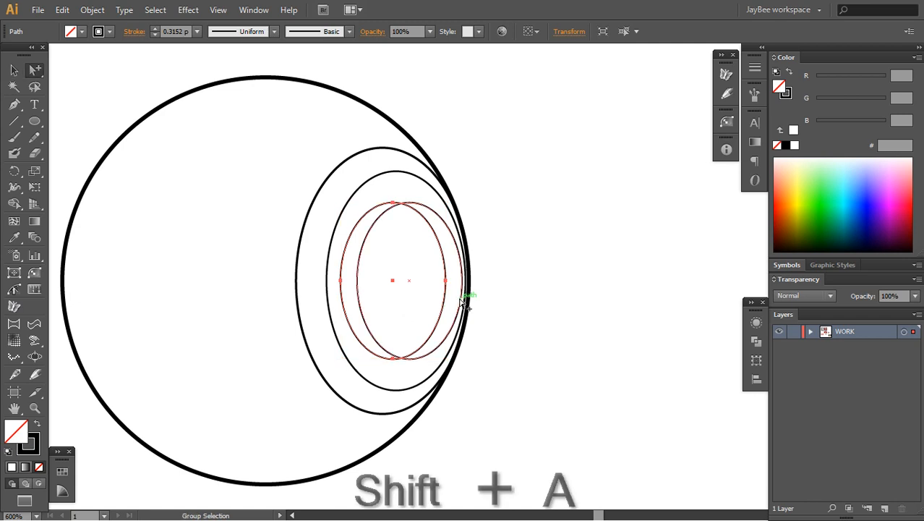
left_click(457, 311)
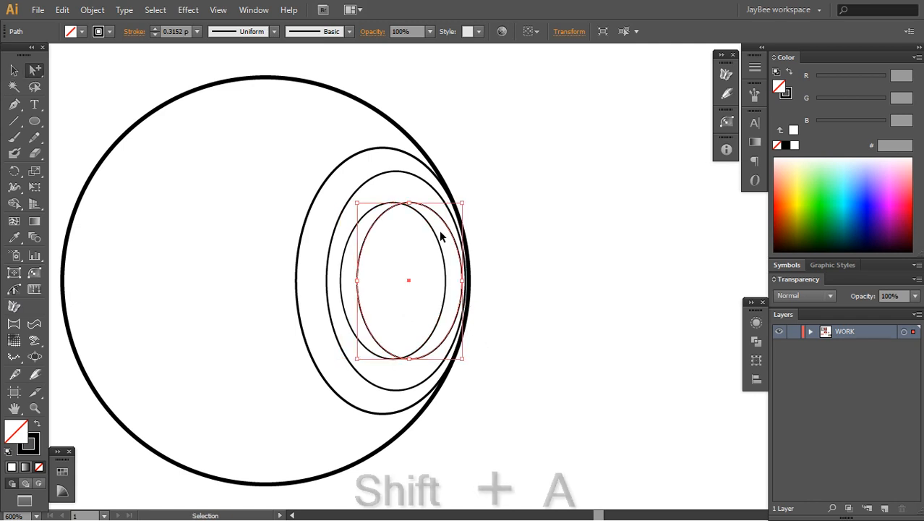
key("ctrl+c")
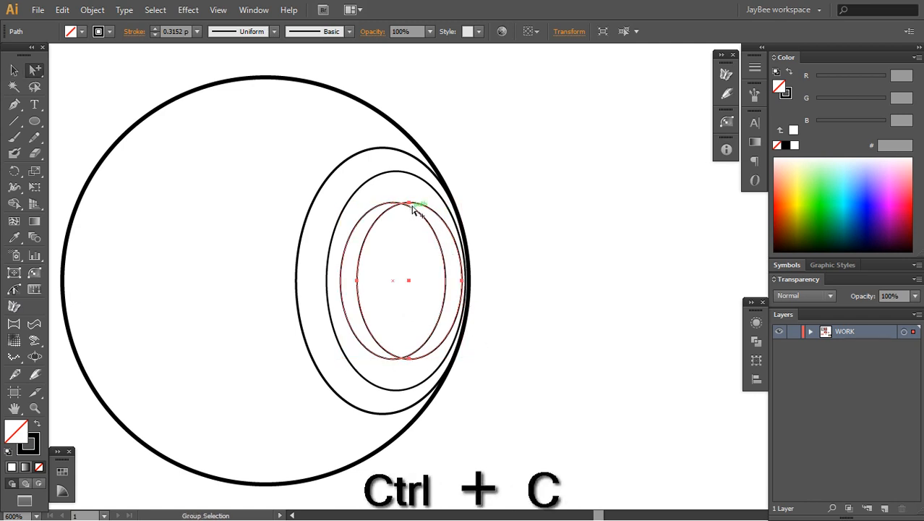
left_click_drag(349, 311, 351, 319)
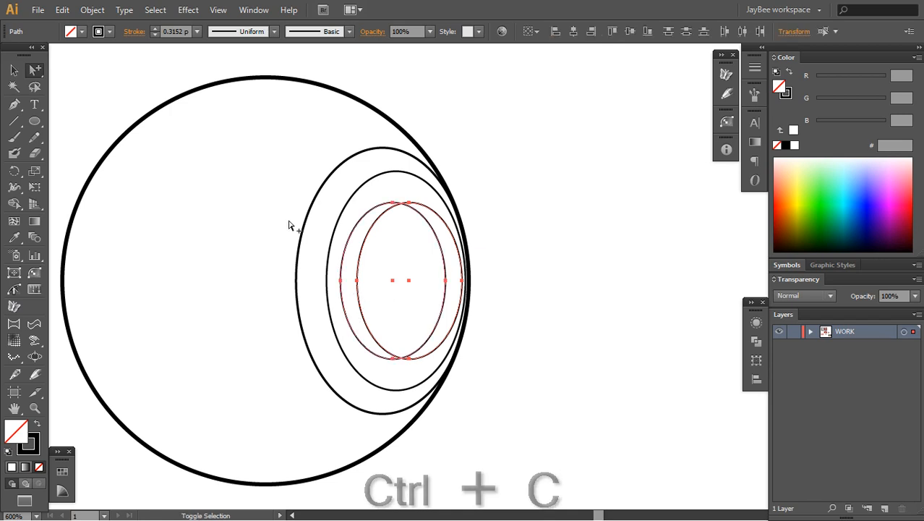
key("shift+m")
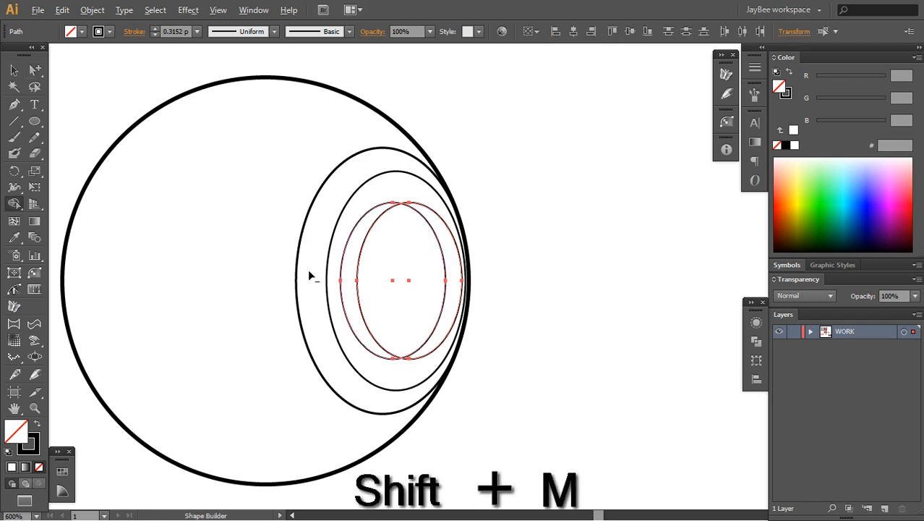
left_click_drag(313, 276, 398, 275)
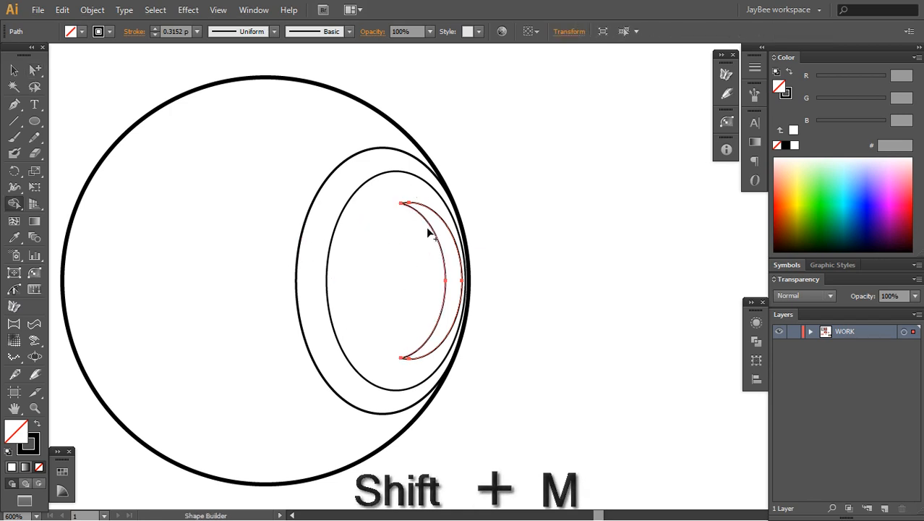
Paste the copied ellipse in place behind the crescent.
key("shift+a")
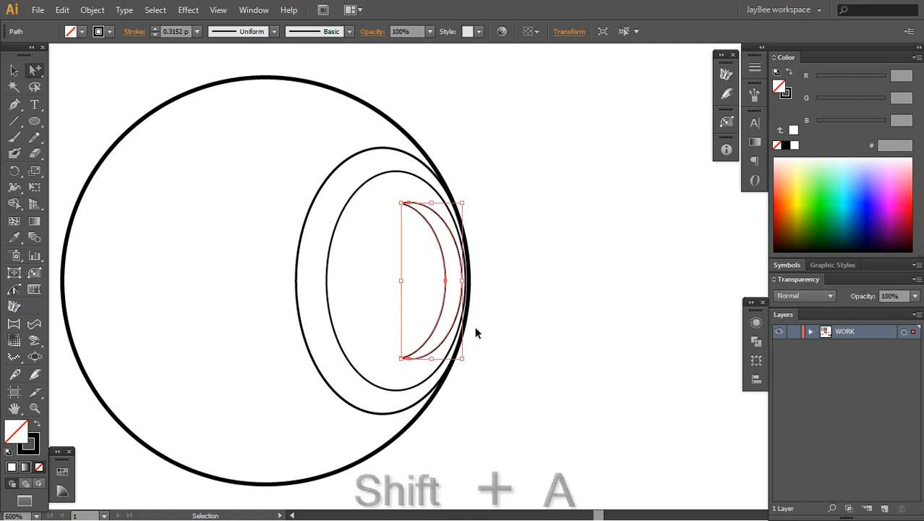
key("ctrl+b")
key("ctrl+shift+a")
Rotate a copy of all the nested ellipses and the crescent about the large circle's centre to its upper-left area.
key("z")
left_click(426, 245, "alt")
key("space")
left_click_drag(448, 259, 454, 211)
key("v")
key("shift+a")
left_click_drag(348, 159, 434, 323)
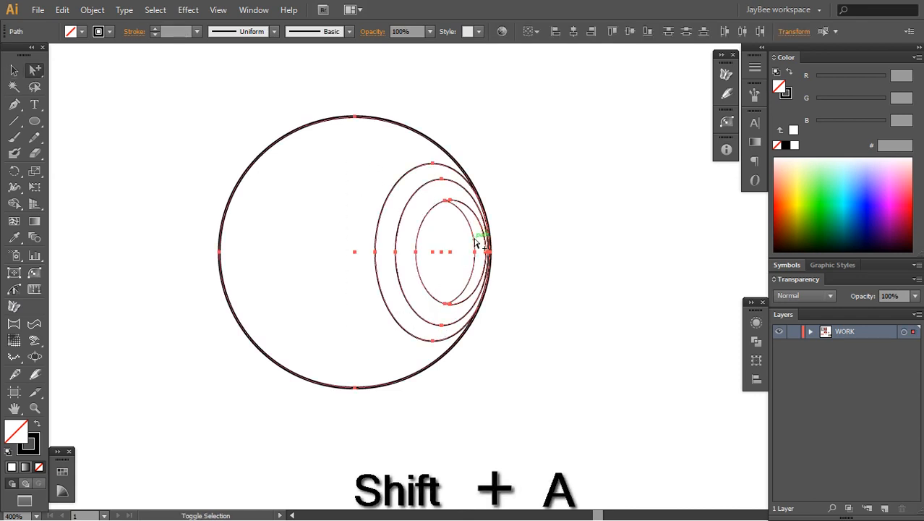
left_click(412, 378, "shift")
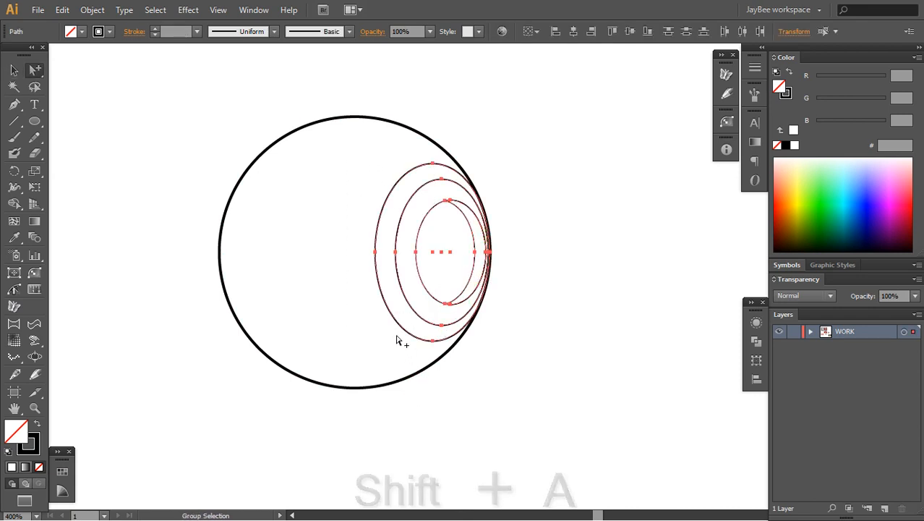
key("r")
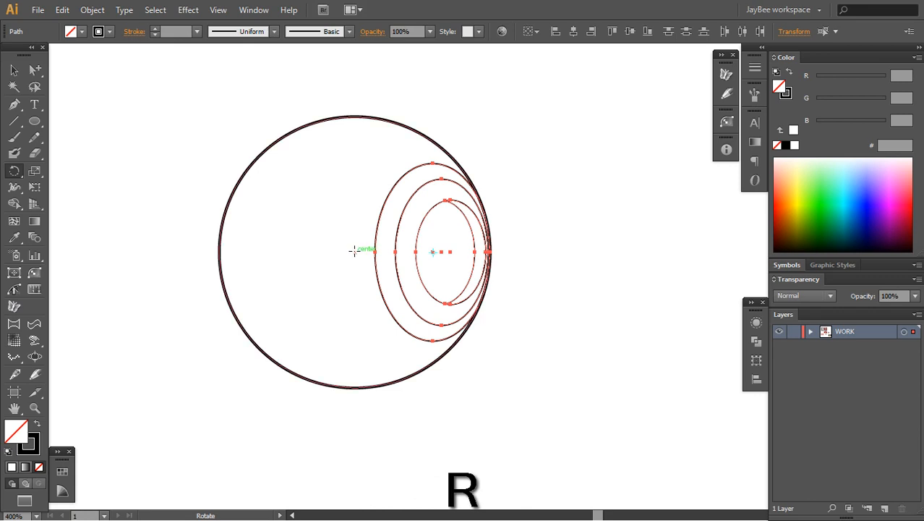
left_click(354, 253)
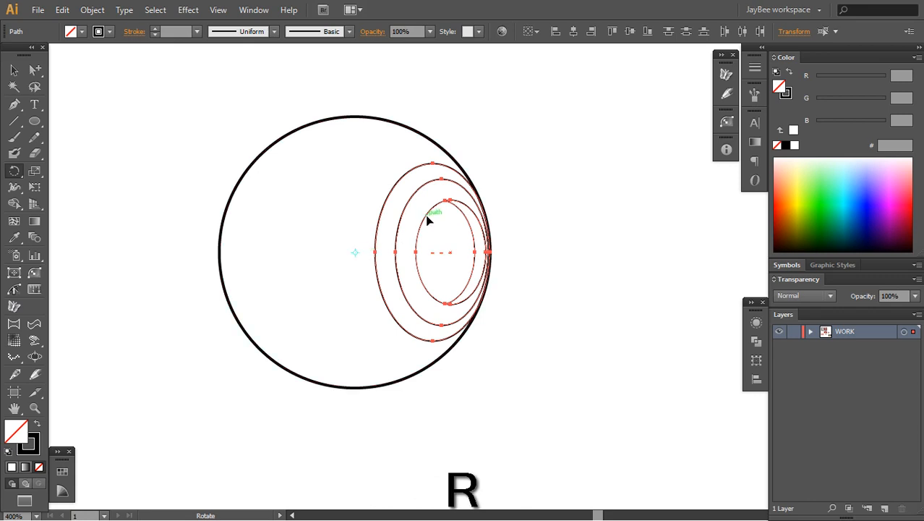
left_click_drag(428, 219, 271, 205)
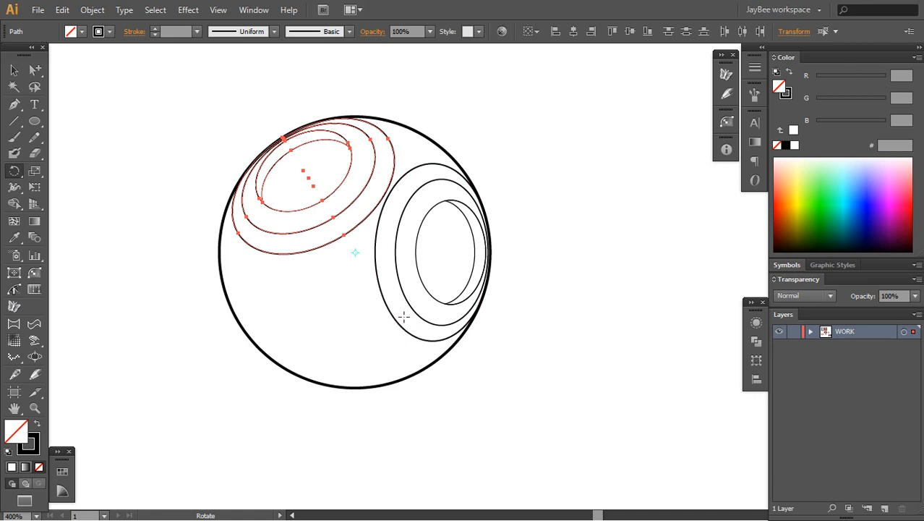
Repeat the rotated copy for the lower-left area and turn it slightly until its outer ellipse just touches the neighbouring ones.
key("ctrl+d")
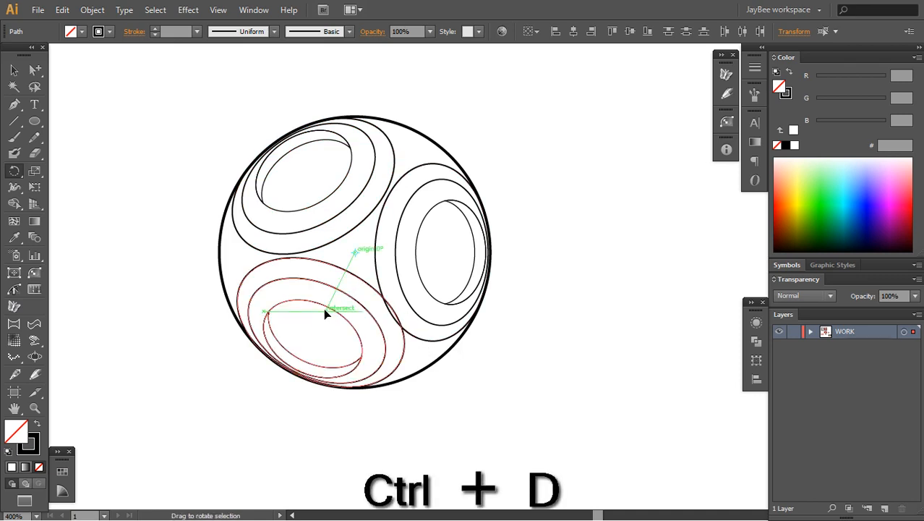
left_click_drag(325, 310, 320, 307)
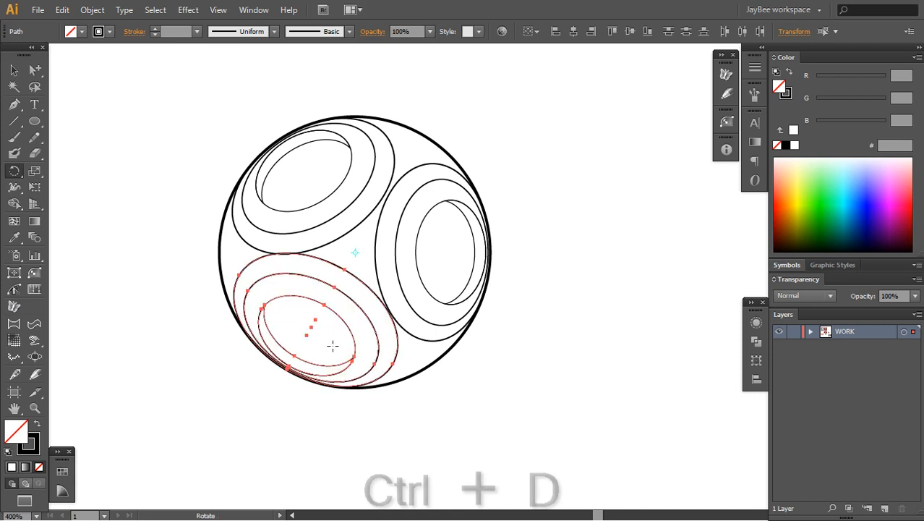
key("shift+a")
left_click(398, 440)
Enlarge the outer ellipses of the right and upper-left sets slightly toward the ball's centre so they overlap their neighbours.
scroll(362, 262, "up", 1)
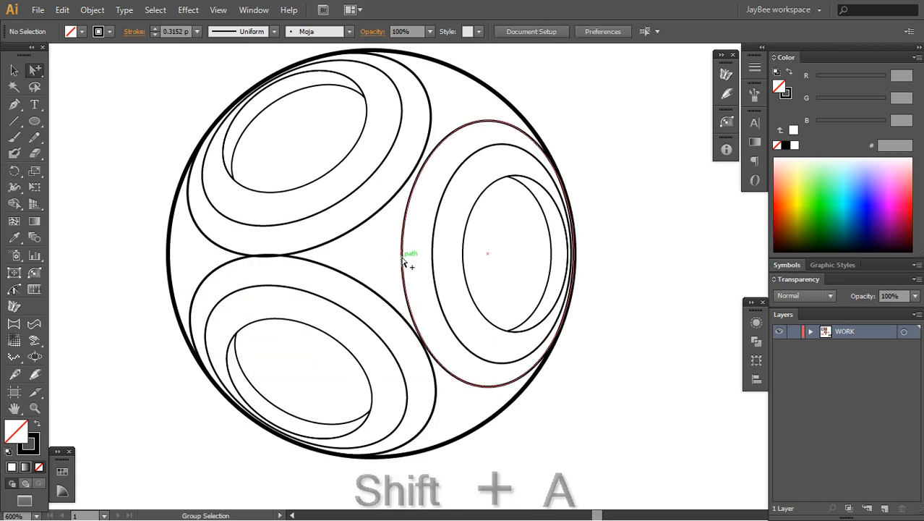
key("v")
left_click(403, 255)
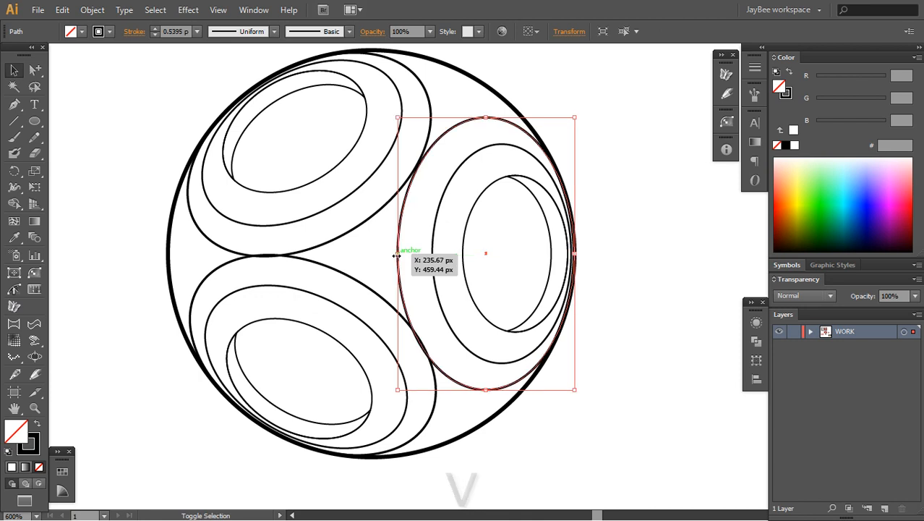
key("shift+a")
left_click(361, 231)
key("v")
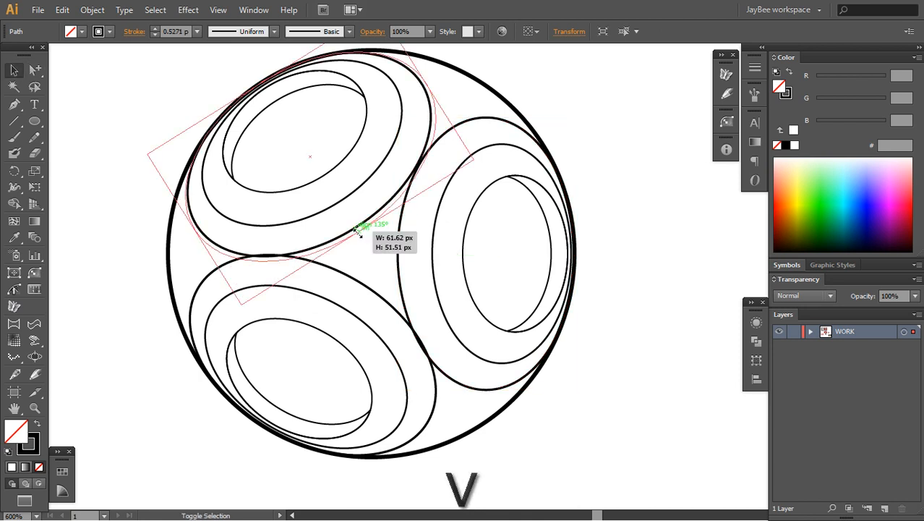
key("shift+a")
left_click(357, 231)
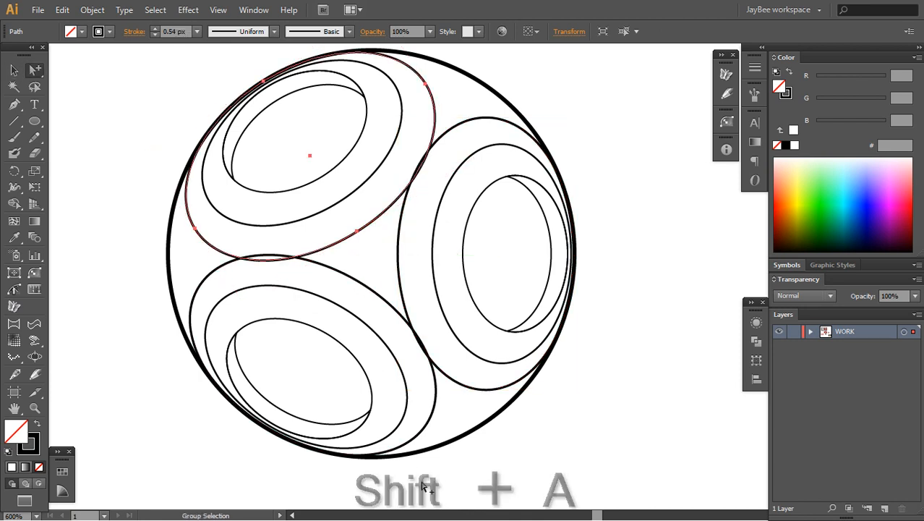
left_click(423, 485)
Group the large circle with all three sets of nested ellipses.
key("z")
left_click(455, 291, "alt")
left_click(454, 287, "alt")
left_click_drag(462, 288, 456, 247)
key("v")
key("z")
left_click(444, 269, "alt")
key("v")
left_click_drag(523, 325, 380, 147)
key("ctrl+g")
Move the ball group onto the ball of the reference trophy image.
key("z")
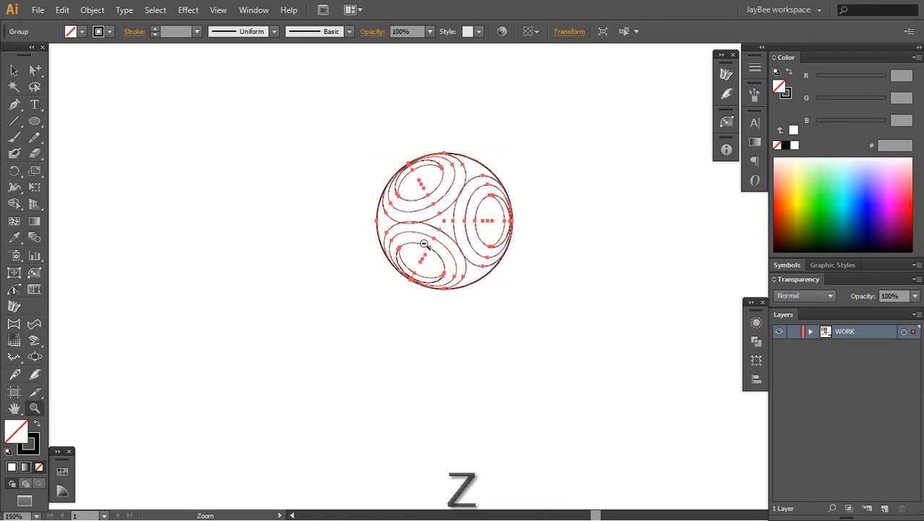
left_click(427, 247, "alt")
left_click(438, 266, "alt")
left_click_drag(457, 283, 210, 227)
key("v")
key("z")
left_click(264, 248)
left_click(265, 250)
left_click_drag(491, 322, 445, 280)
left_click(403, 267)
key("v")
left_click_drag(490, 212, 456, 224)
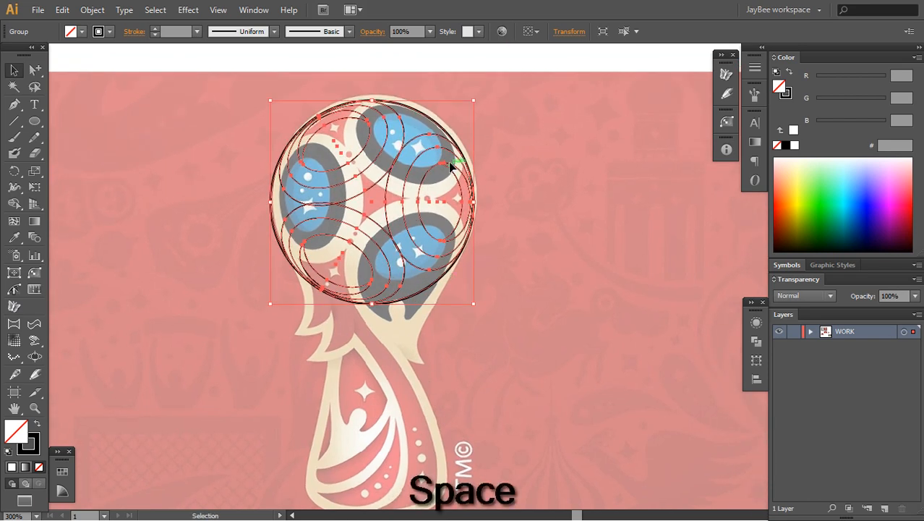
Fine-tune the ball group's position until its outline matches the reference trophy's ball.
left_click_drag(451, 164, 452, 163)
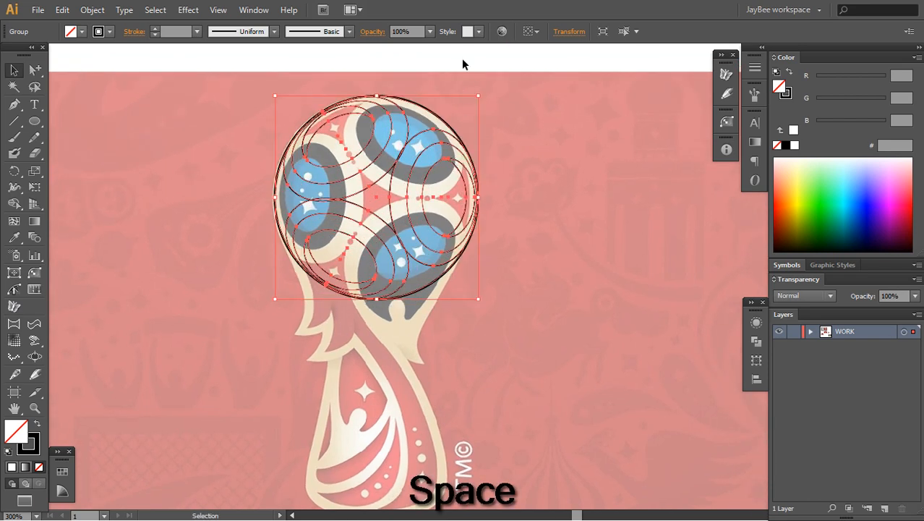
left_click_drag(299, 200, 300, 197)
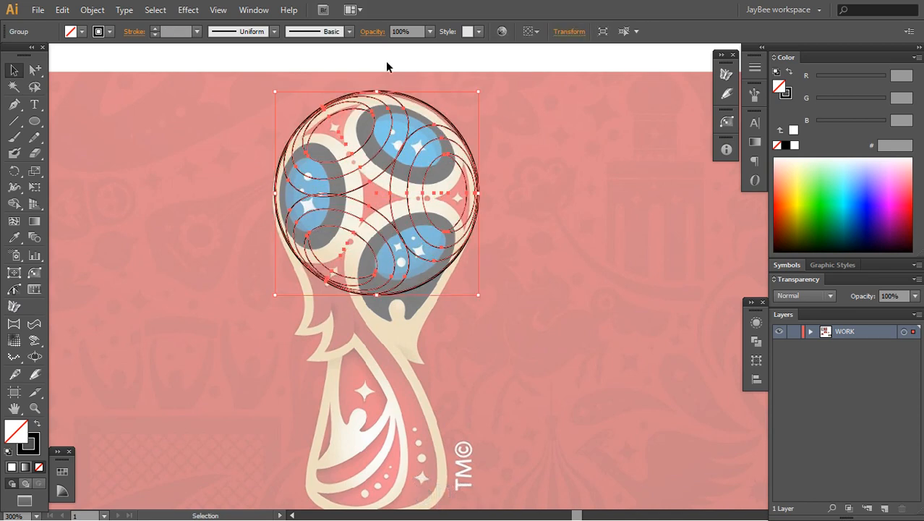
key("Left")
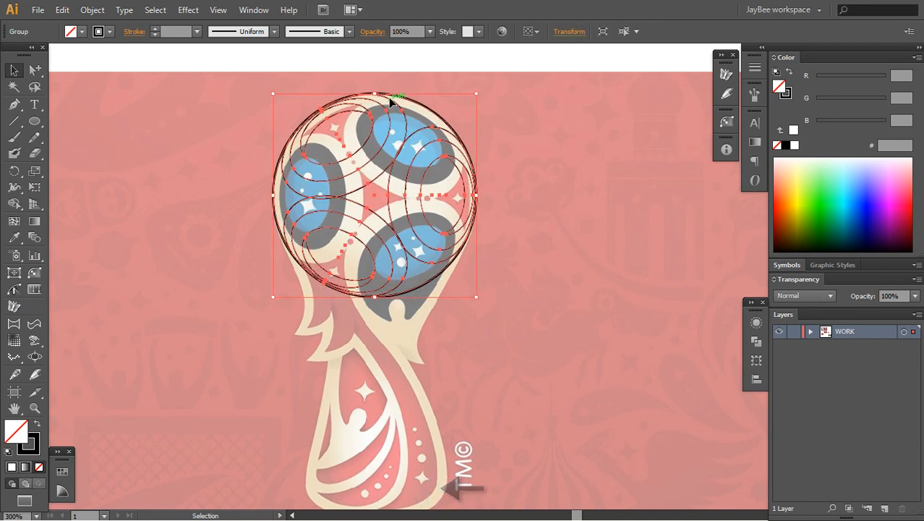
key("Down")
left_click(466, 80)
Trace the trophy's right outer edge with the Pen tool from the ball's lower-right side down to the pointed tip, fitting the curve.
key("a")
key("space")
left_click_drag(409, 358, 412, 267)
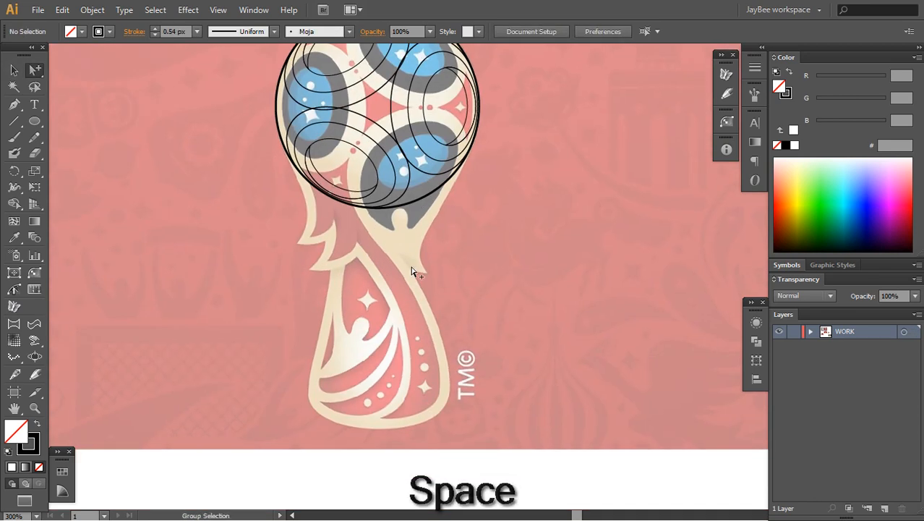
key("space")
left_click_drag(459, 243, 425, 262)
key("space")
left_click_drag(427, 192, 438, 138)
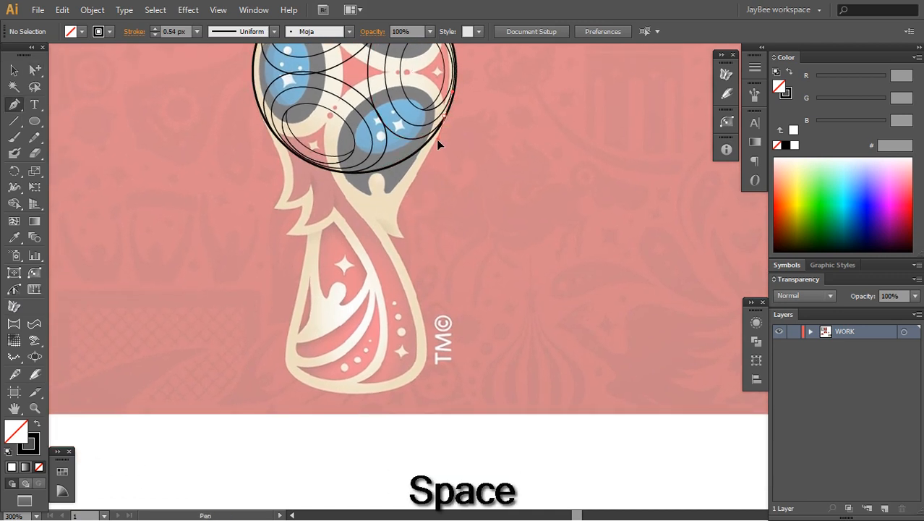
left_click(435, 140)
left_click(404, 236)
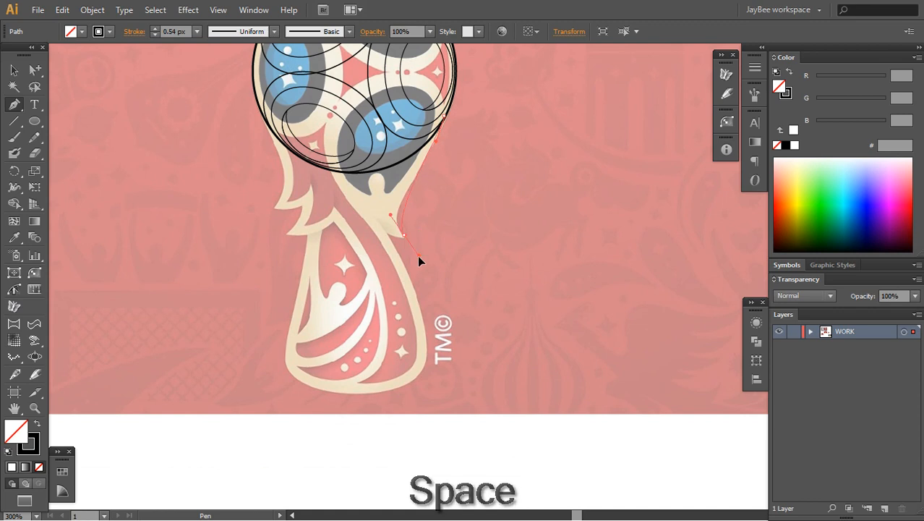
left_click_drag(418, 255, 425, 266)
key("a")
left_click_drag(433, 154, 428, 162)
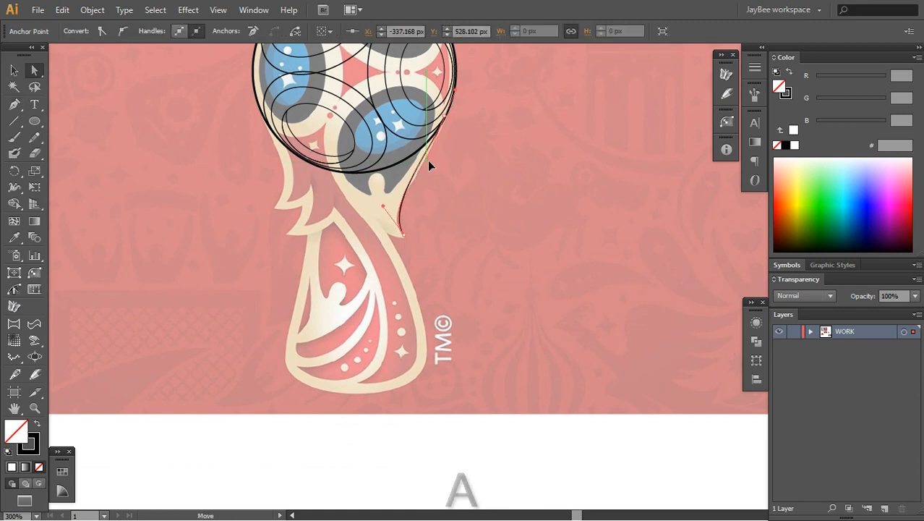
Continue the path from the pointed tip along the lower edge up to the ball's lower-left part, ending in a corner point.
key("z")
key("p")
key("space")
left_click_drag(330, 165, 358, 174)
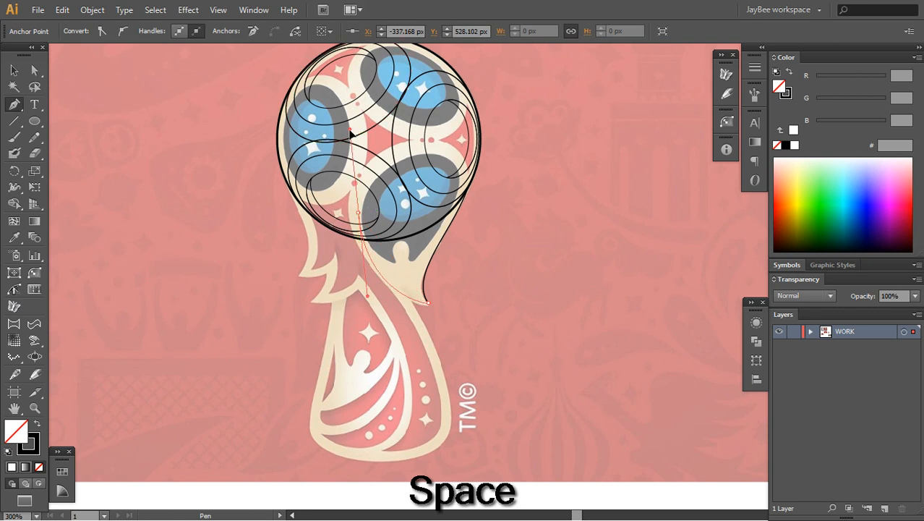
left_click_drag(350, 131, 349, 131)
left_click(358, 213)
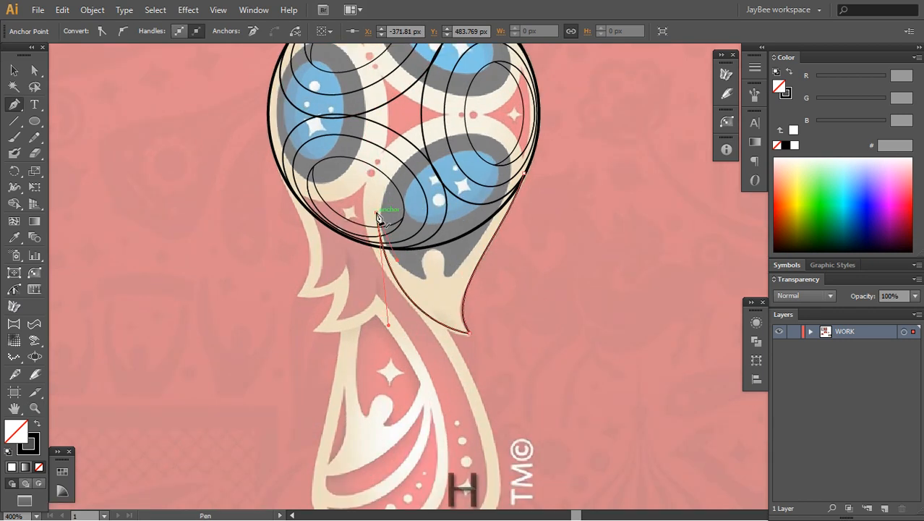
Trace the inner curve below the dark area and back up to the ball's right side, closing the path at its start.
left_click_drag(435, 279, 457, 279)
left_click_drag(521, 174, 505, 148)
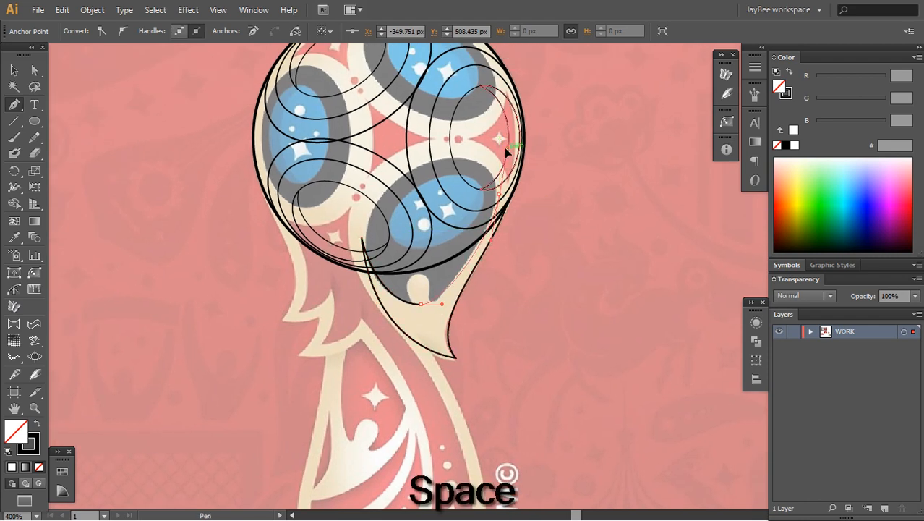
left_click_drag(502, 197, 499, 195)
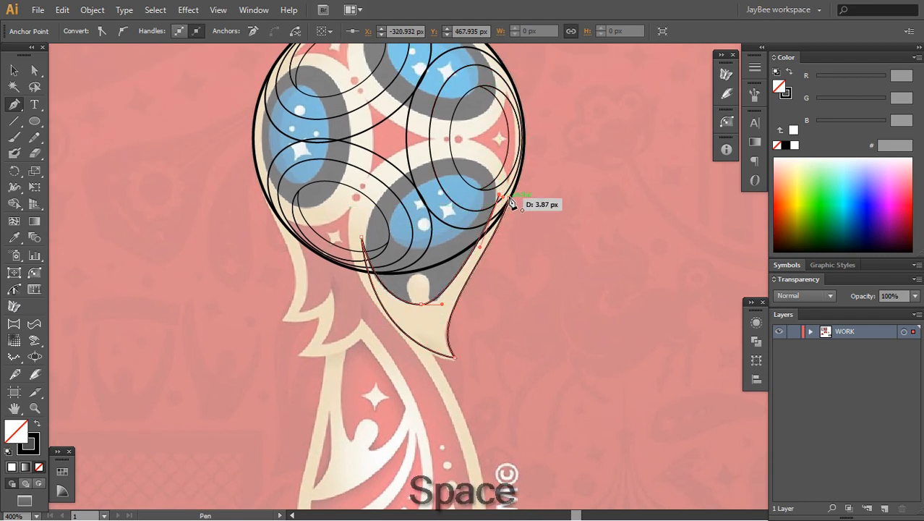
left_click(510, 200)
key("a")
left_click(496, 334)
Draw a small upright ellipse over the head of the figure just below the ball.
left_click_drag(494, 353, 493, 212)
left_click_drag(476, 250, 483, 322)
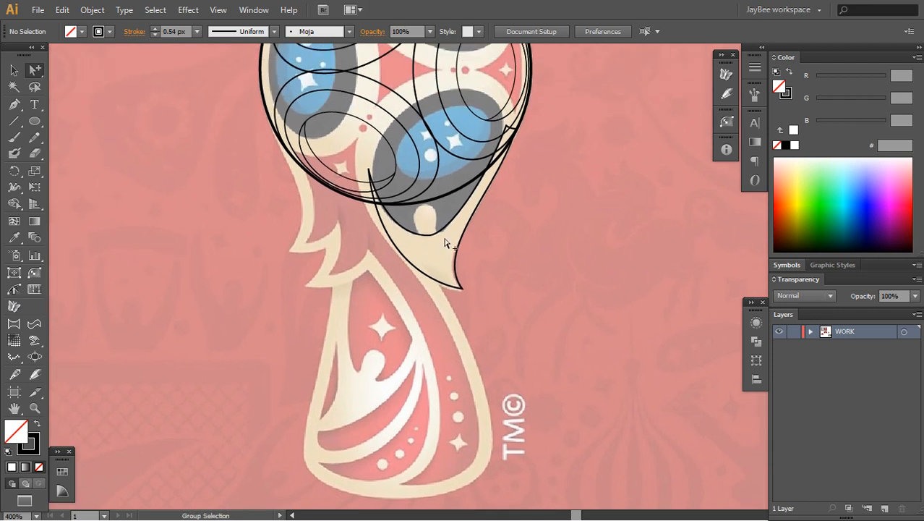
key("l")
left_click_drag(413, 206, 434, 240)
key("shift+a")
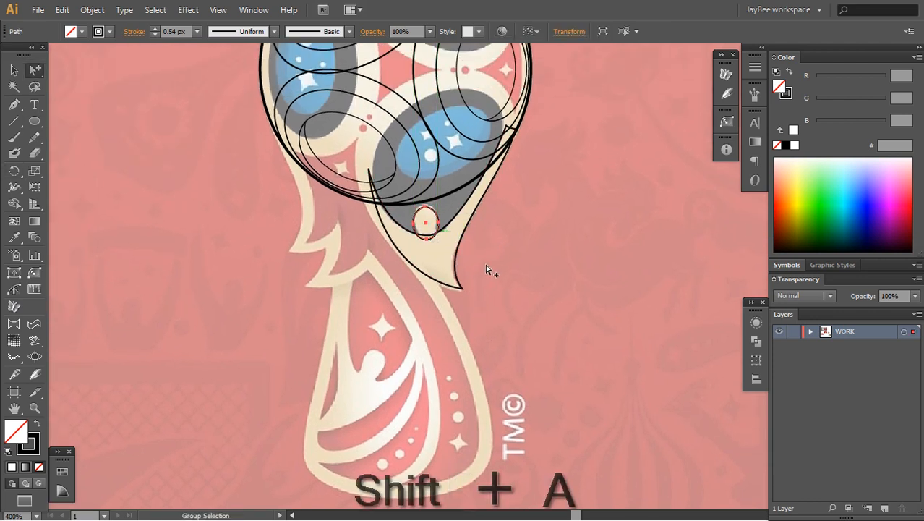
Start a Pen path at the ball's lower-left edge and trace the first notch of the trophy's left side down to its corner.
left_click(489, 267)
left_click_drag(470, 308, 470, 268)
left_click_drag(417, 278, 454, 275)
key("p")
left_click_drag(381, 238, 396, 302)
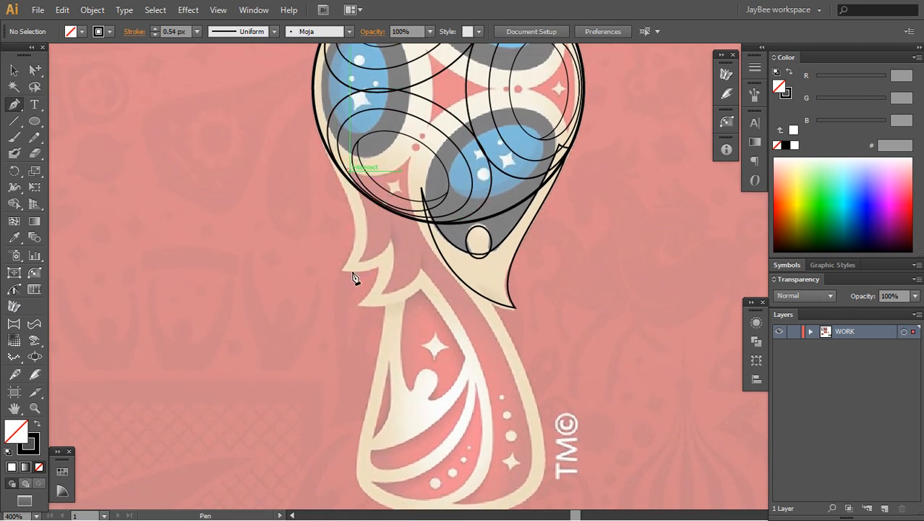
mouse_move(360, 259)
left_mouse_down()
mouse_move(366, 263)
mouse_move(357, 261)
left_mouse_up()
key("a")
key("h")
key("g")
key("p")
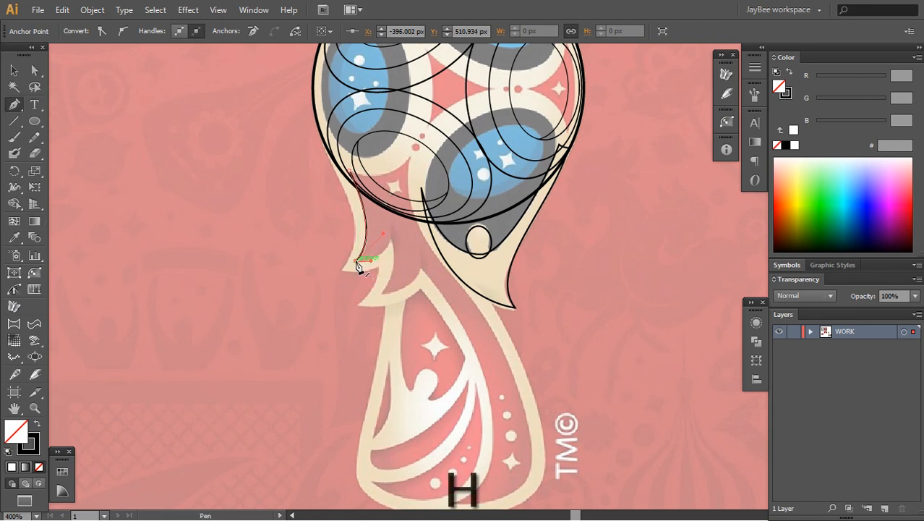
Continue the path through the second notch and curve it up to the body's upper tip, leaving it open.
left_click(391, 243)
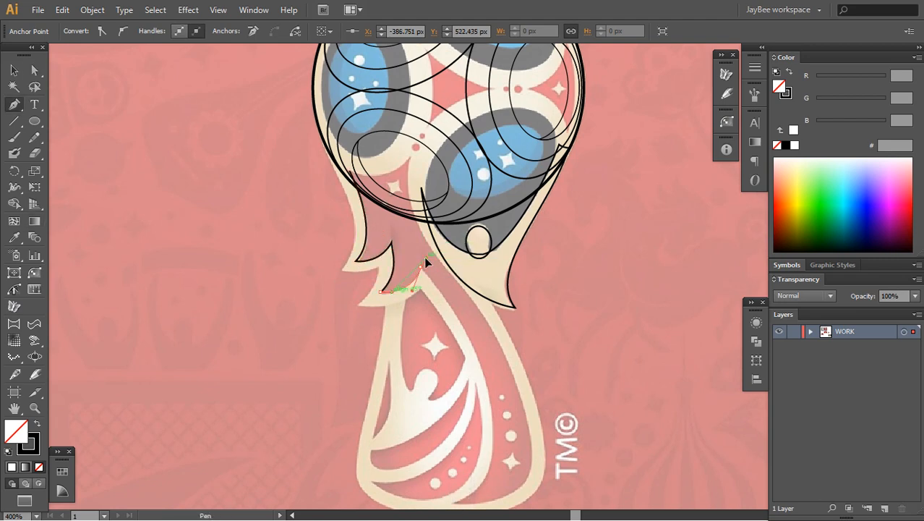
left_click_drag(425, 257, 428, 251)
scroll(416, 278, "down", 5)
scroll(383, 329, "up", 3)
left_click(389, 311, "ctrl")
Trace the body's outer outline from the lower-left notch down around the base and up the right side into the ball.
left_click_drag(386, 229, 381, 262)
scroll(357, 332, "down", 4)
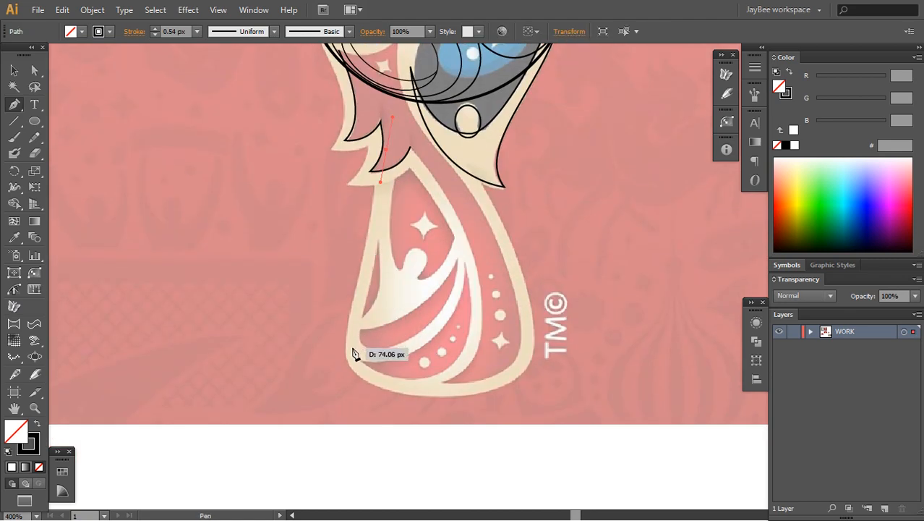
left_click_drag(355, 374, 355, 373)
left_click_drag(442, 386, 492, 386)
left_click(443, 387)
left_click_drag(514, 262, 456, 121)
left_click_drag(472, 125, 491, 279)
left_click_drag(467, 224, 478, 157)
left_click(448, 184, "ctrl")
Trace the body's inner curve from the upper tip down along the right-hand band to the base outline.
left_click_drag(426, 205, 398, 130)
left_click_drag(444, 221, 440, 217)
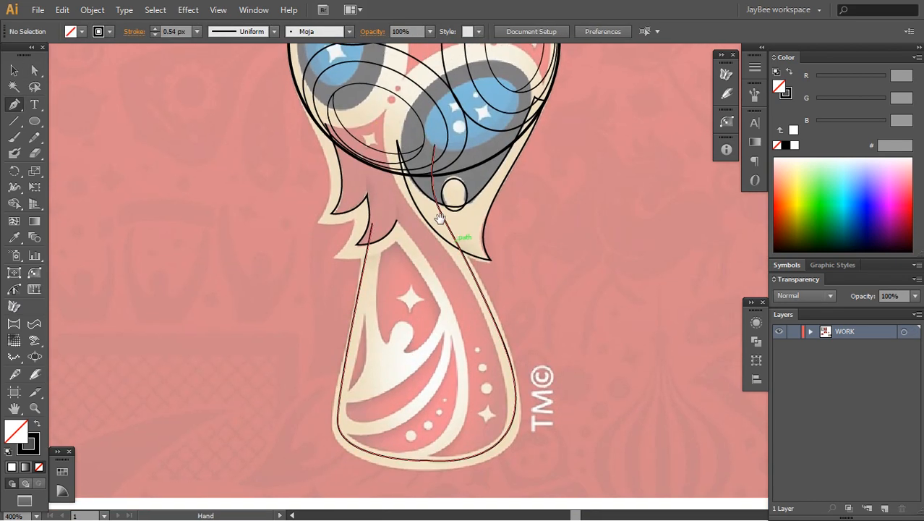
left_click_drag(566, 360, 555, 309)
mouse_move(387, 171)
left_mouse_down()
mouse_move(416, 306)
mouse_move(382, 227)
mouse_move(380, 245)
mouse_move(360, 154)
left_mouse_up()
left_click(353, 148)
left_click_drag(431, 302, 440, 388)
left_click(352, 388)
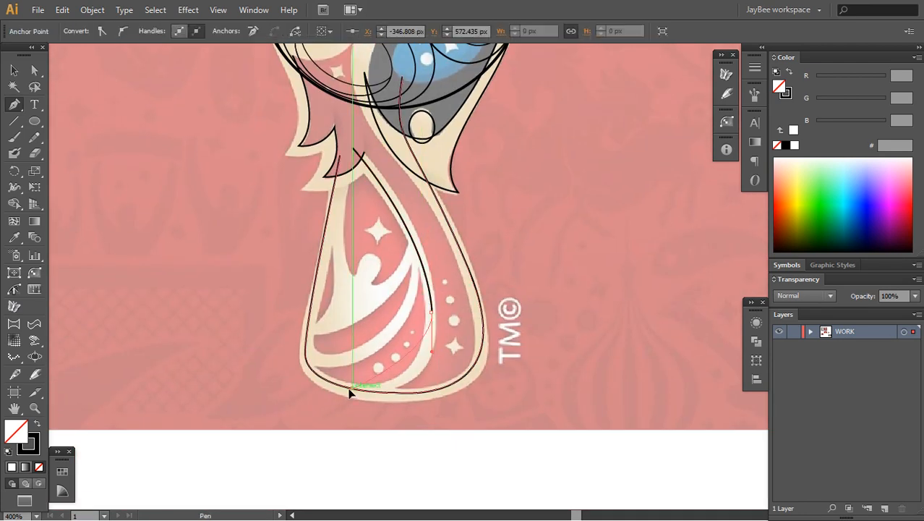
left_click(331, 371, "ctrl")
Trace the lower inner arc from the body's left edge up to the inner curve as an open path.
left_click_drag(310, 352, 343, 360)
left_click_drag(415, 244, 413, 191)
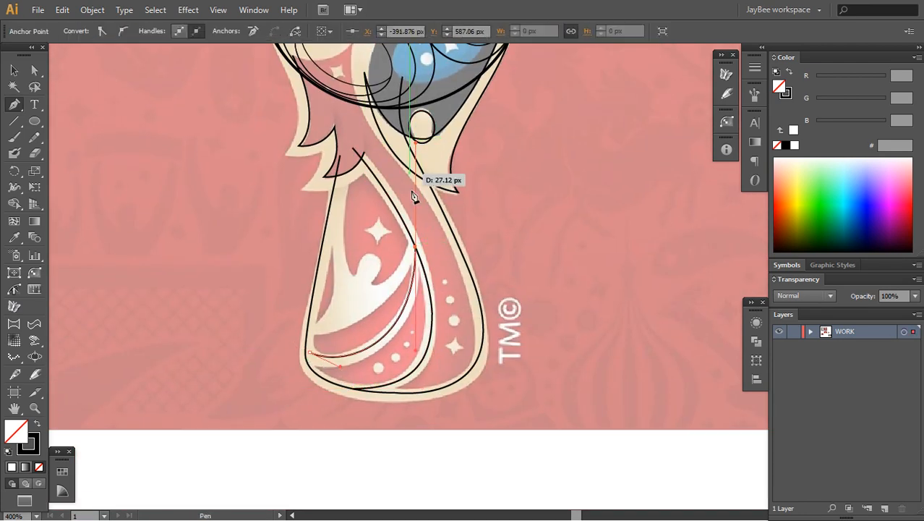
left_click(394, 217, "ctrl")
Trace the white winged figure inside the body as a closed path, following its lower curve, arm, neckline and left edge.
left_click_drag(312, 334, 335, 333)
left_click_drag(413, 241, 428, 181)
left_click(414, 241)
left_click(409, 233)
left_click_drag(352, 272, 335, 254)
left_click(334, 242)
left_click_drag(313, 333, 298, 339)
left_click(316, 400, "ctrl")
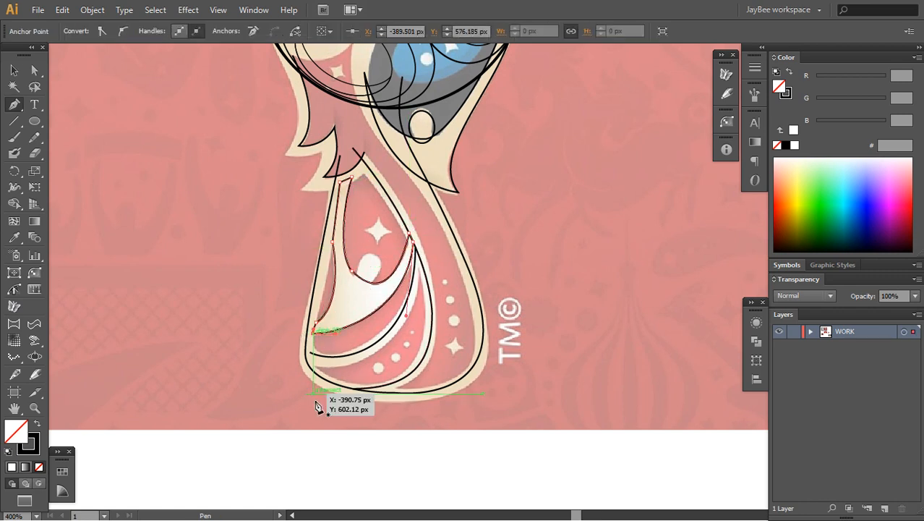
Draw a small ellipse over the inner figure's head and rotate it to match the reference.
key("l")
key("r")
left_click(367, 284)
mouse_move(356, 255)
left_mouse_down()
mouse_move(378, 282)
mouse_move(376, 266)
left_mouse_up()
key("a")
left_click_drag(382, 272, 378, 271)
left_click(442, 262)
Select all traced trophy paths without the reference image and paste a copy into the empty area beside it.
left_click(444, 262, "ctrl+alt")
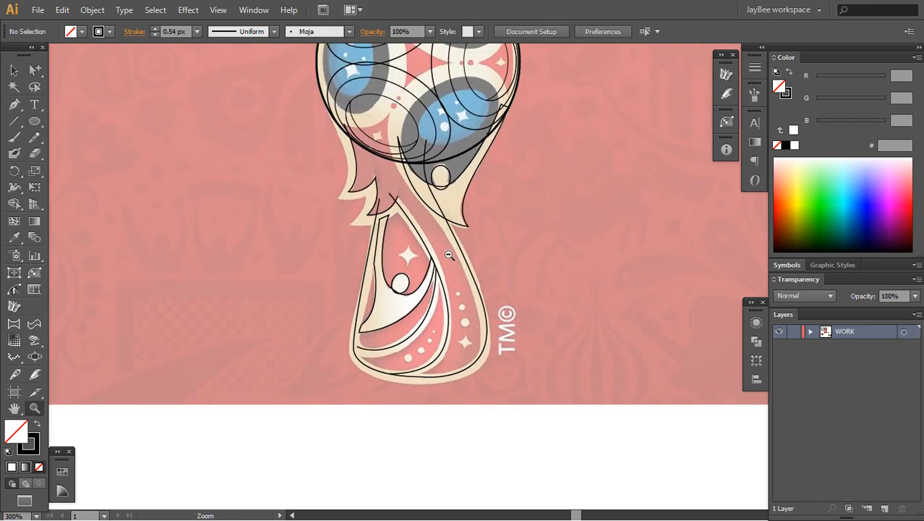
left_click(528, 264, "ctrl+alt")
left_click_drag(495, 120, 329, 421)
left_click(493, 370, "shift")
key("v")
key("ctrl+c")
left_click_drag(650, 289, 114, 326)
key("ctrl+v")
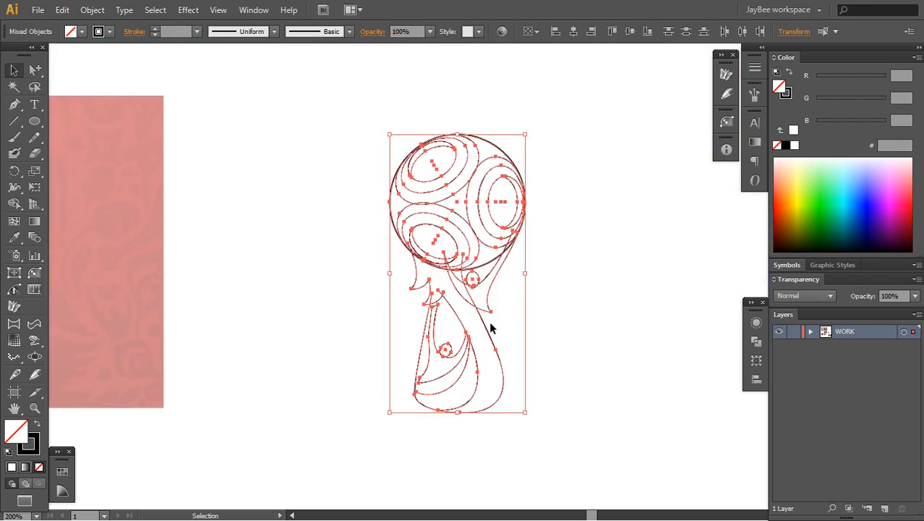
left_click(552, 340)
Extend the copied inner curve from its upper end to the ball's left edge with the Pen tool and adjust its anchor points.
key("ctrl+space")
left_click(456, 298)
key("p")
left_click(430, 266)
left_click_drag(439, 284, 462, 345)
left_click_drag(381, 204, 373, 136)
key("a")
left_click(452, 326)
left_click_drag(487, 365, 488, 367)
left_click_drag(387, 274, 383, 255)
left_click(388, 353)
left_click_drag(388, 356, 358, 285)
Select the group of colour swatches and move it next to the copied line art.
left_click(500, 292, "ctrl+alt")
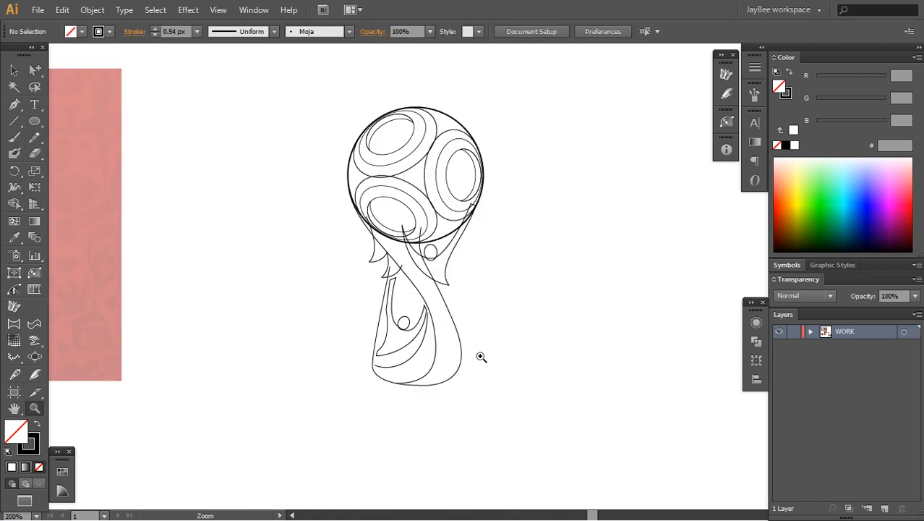
left_click(496, 269, "alt")
left_click(500, 269, "alt")
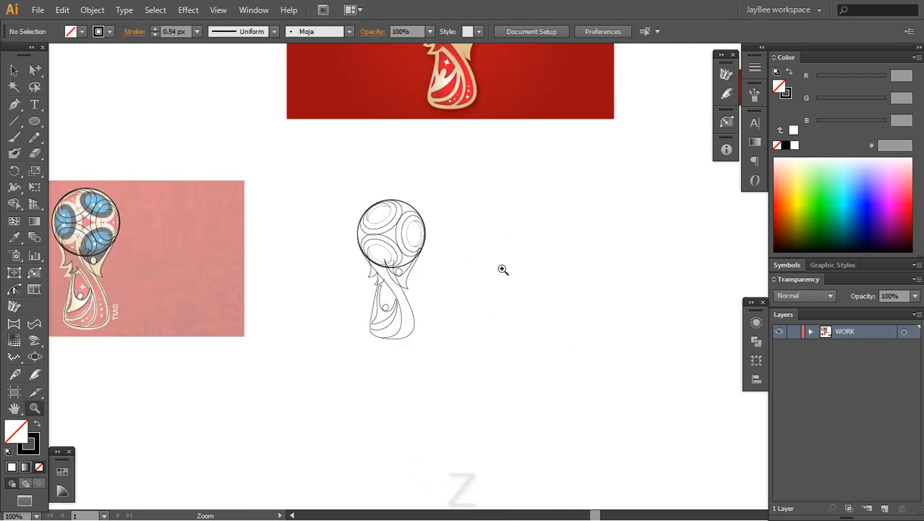
left_click_drag(524, 271, 389, 408)
left_click_drag(482, 328, 365, 303)
key("v")
left_click_drag(449, 116, 615, 289)
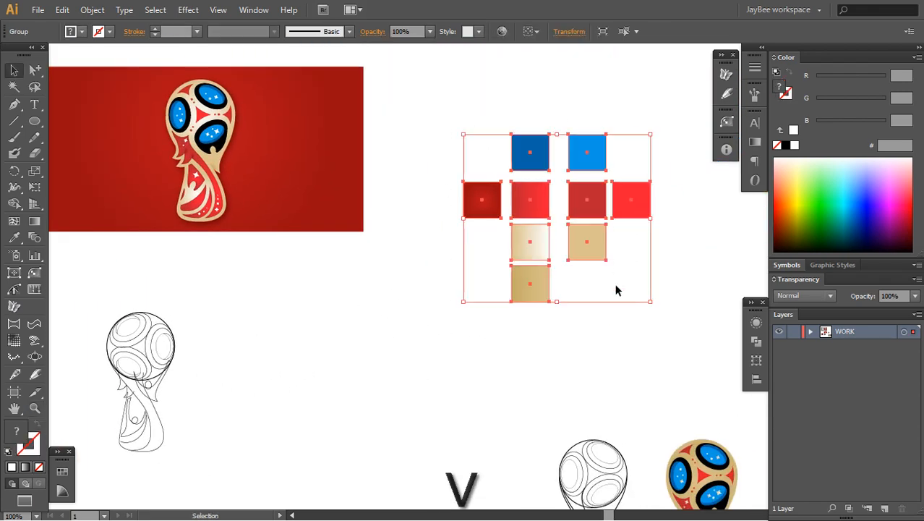
left_click_drag(605, 239, 363, 410)
left_click_drag(364, 410, 462, 320)
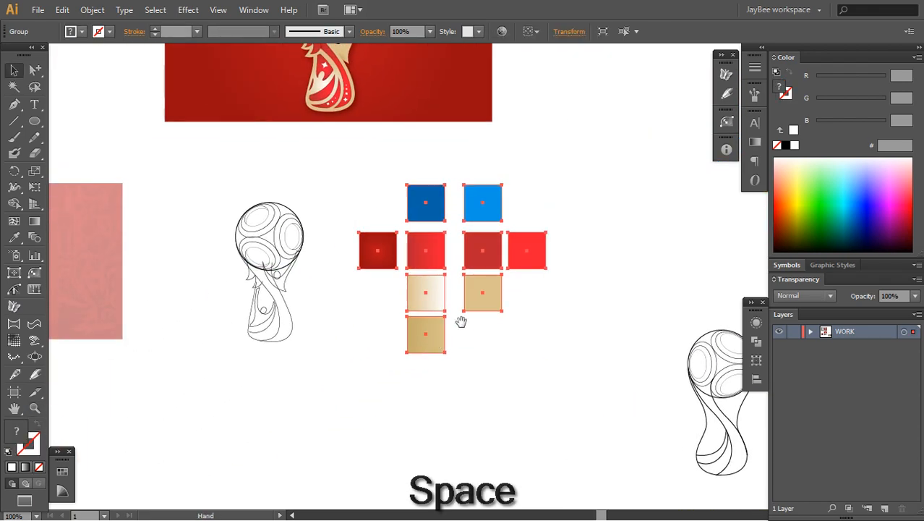
left_click(367, 365)
Examine the copied line art beside the reference overlay and inspect the fill of the red gradient swatch.
key("z")
left_click_drag(394, 305, 522, 343)
left_click_drag(378, 320, 446, 298)
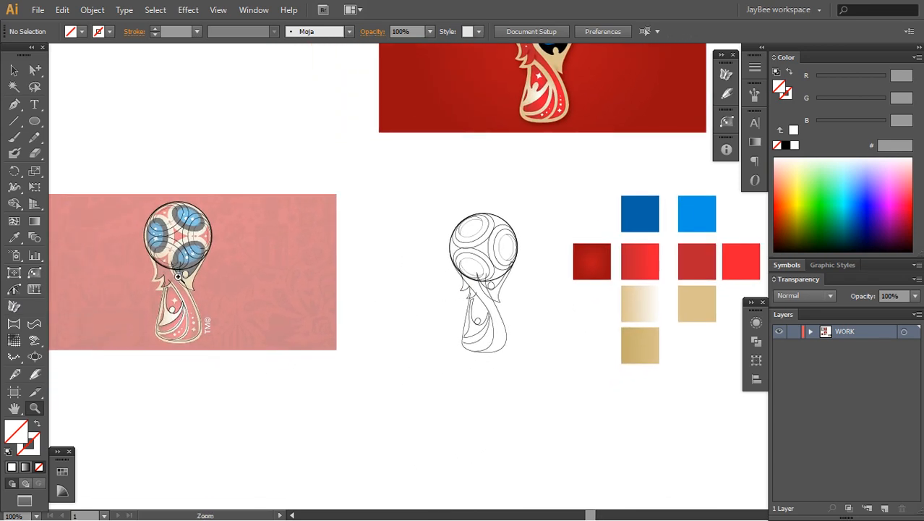
left_click(555, 301)
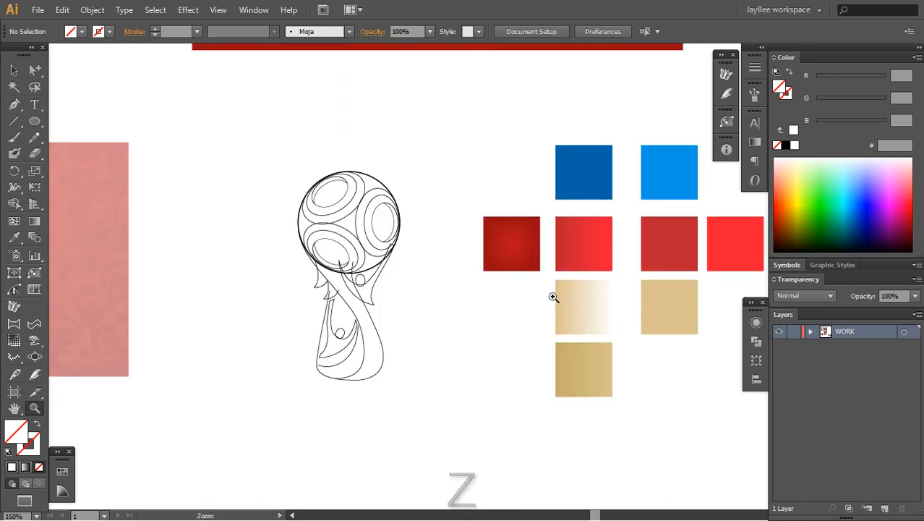
key("Tab")
key("shift+a")
left_click(585, 203)
key("Tab")
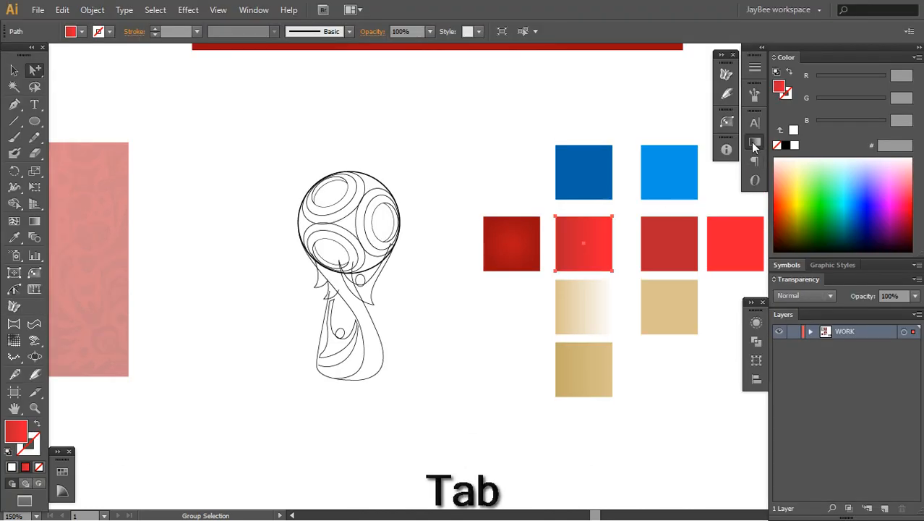
left_click(448, 397)
key("Tab")
left_click_drag(446, 312, 487, 345)
key("z")
left_click(441, 287)
left_click_drag(438, 254, 442, 326)
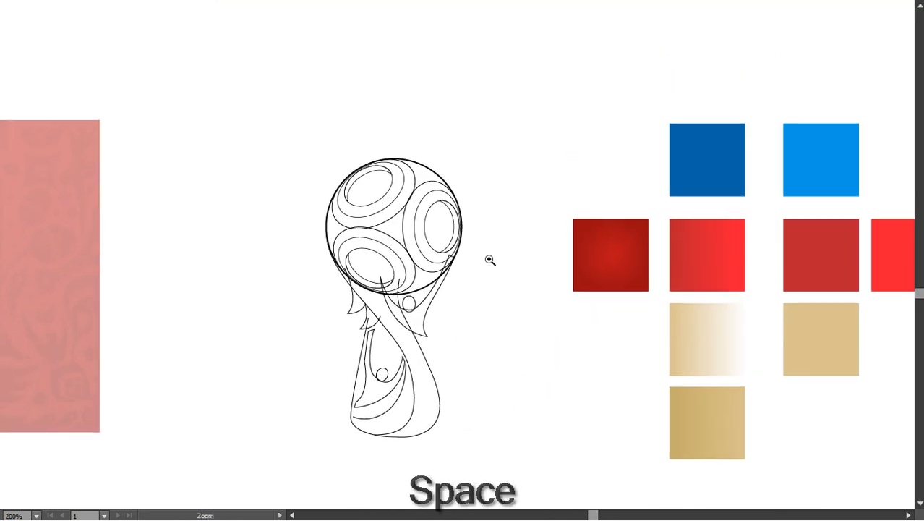
Give the ball's outer circle a stroke in the flat sand swatch's colour, dbc28c, using the Eyedropper.
left_click(488, 261)
key("Tab")
left_click_drag(456, 261, 360, 276)
left_click(468, 312, "alt")
key("shift+a")
left_click(262, 208)
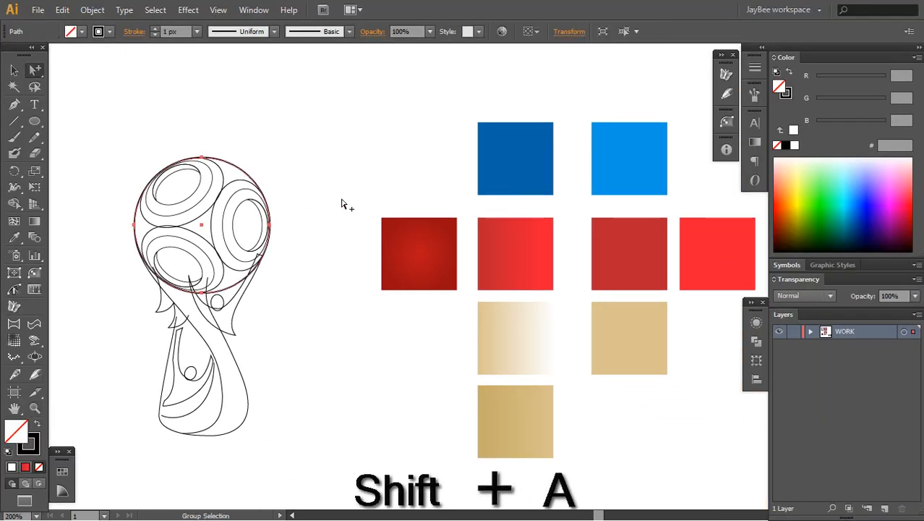
key("x")
key("i")
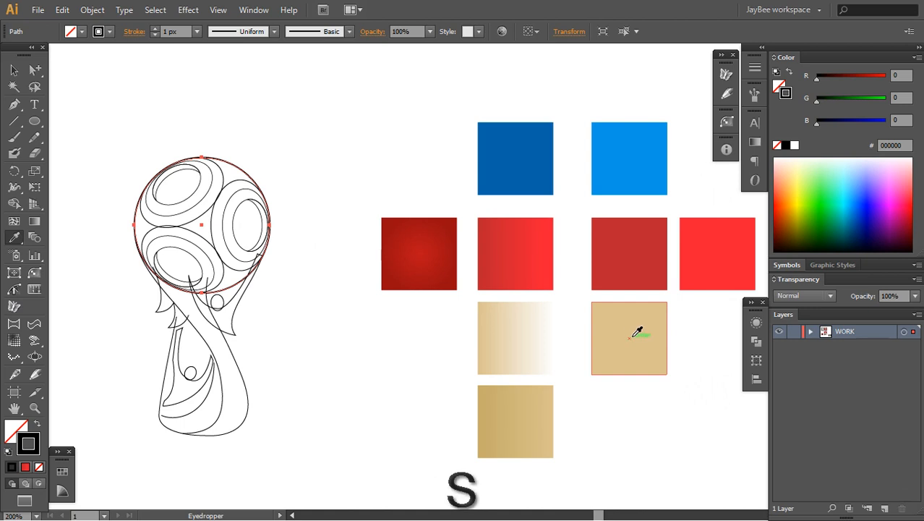
left_click(639, 331)
key("shift+x")
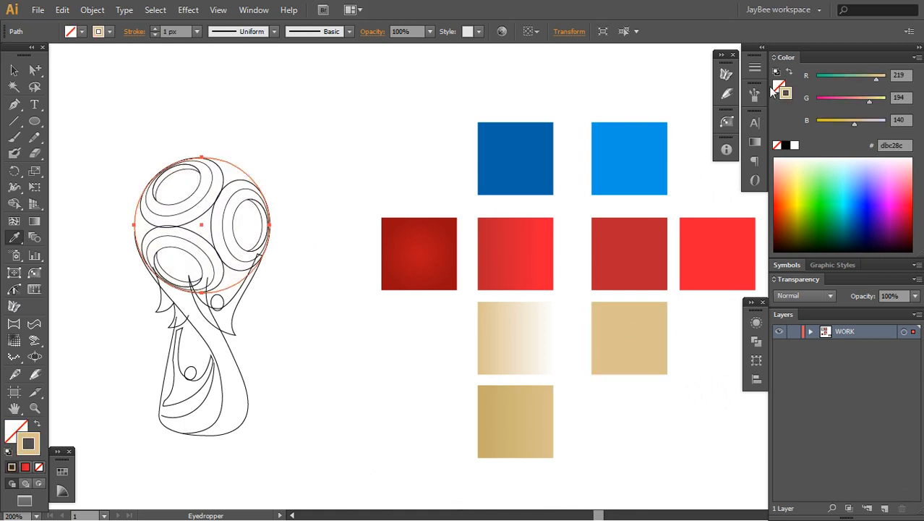
Set the stroke weight of the ball's outer circle to 5 px.
left_click(754, 68)
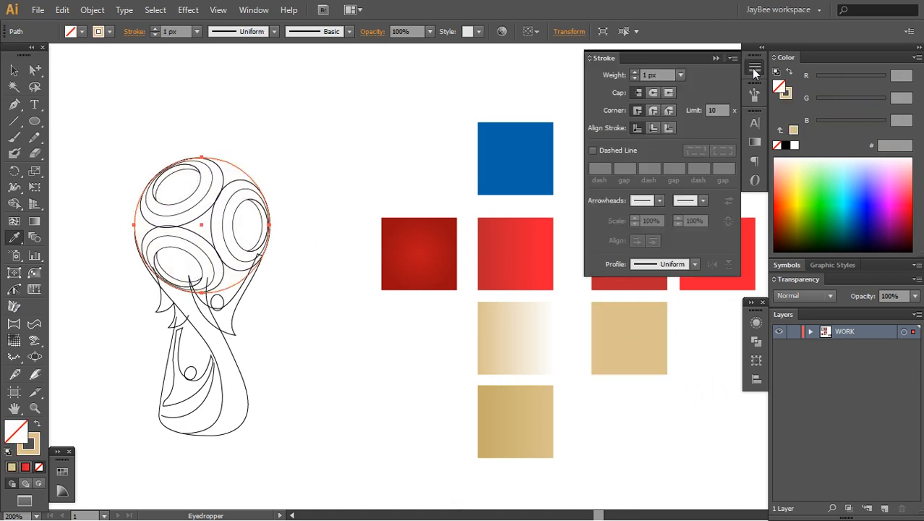
left_click(634, 72)
key("shift+a")
left_click(360, 308)
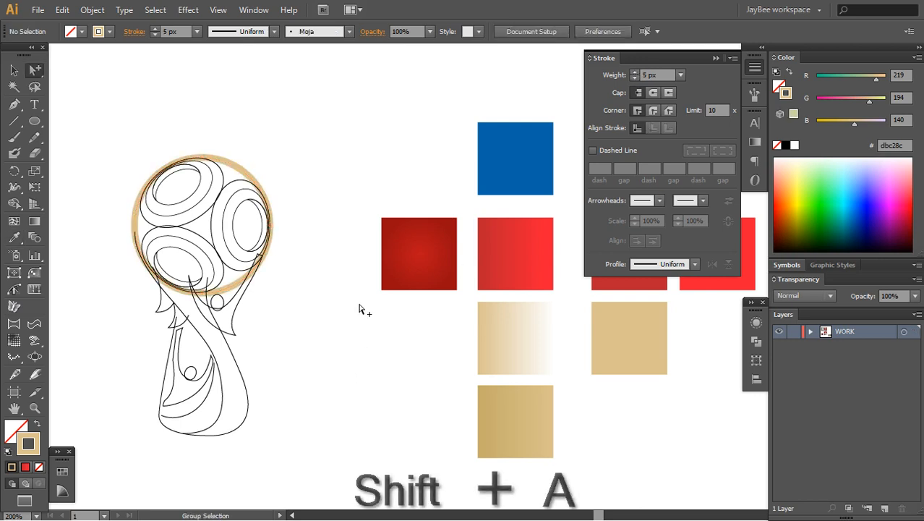
left_click(233, 169)
left_click(383, 338)
left_click(752, 68)
Fill the ball's outer circle with the flat dark red swatch's colour, ba242f, keeping the sand stroke.
key("x")
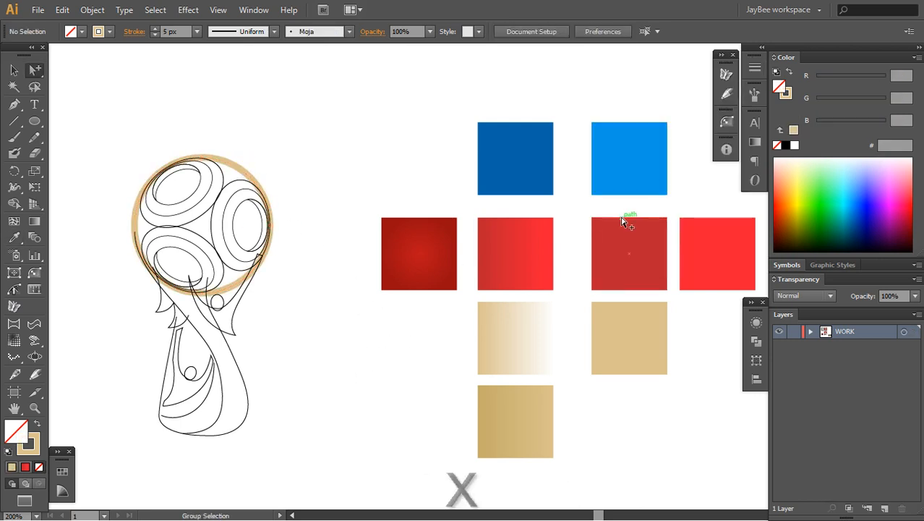
key("i")
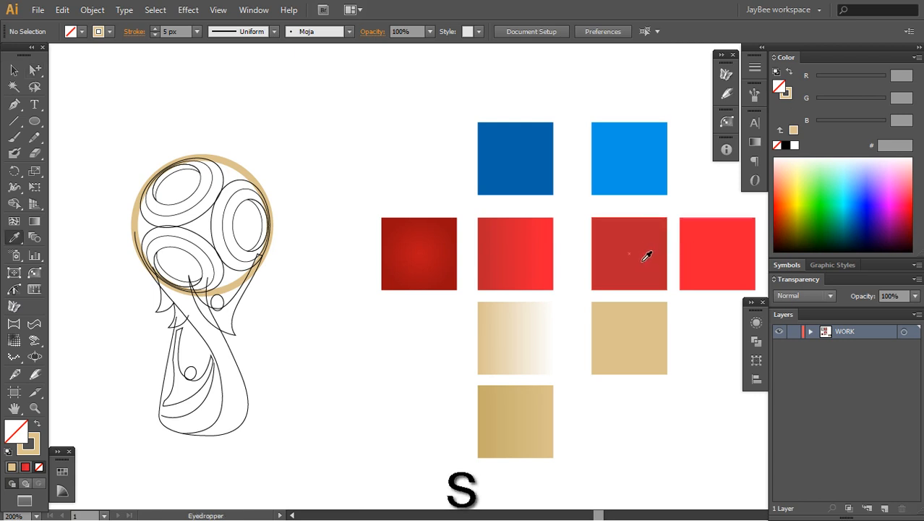
left_click(646, 258)
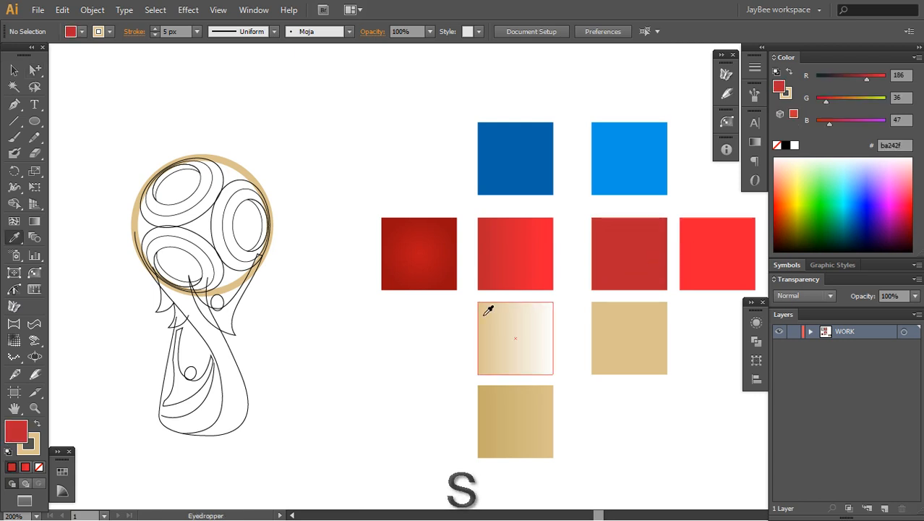
key("shift+a")
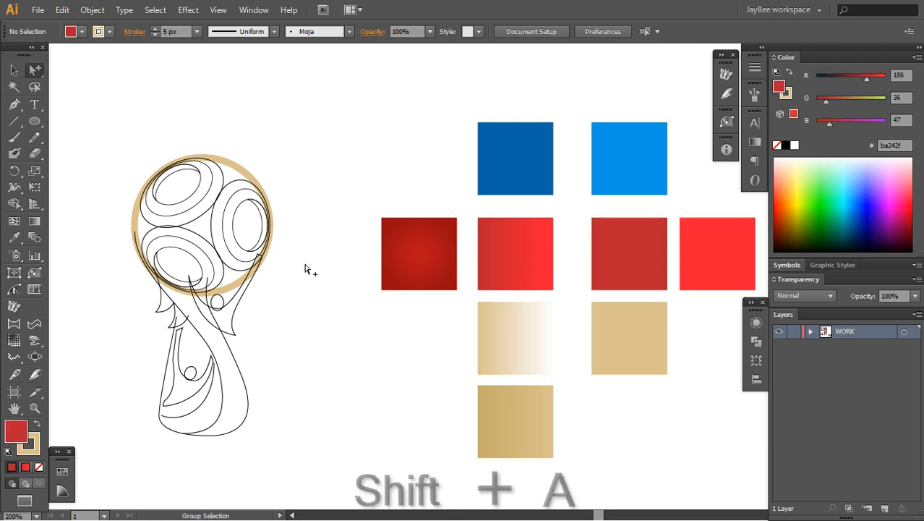
left_click(236, 168)
key("i")
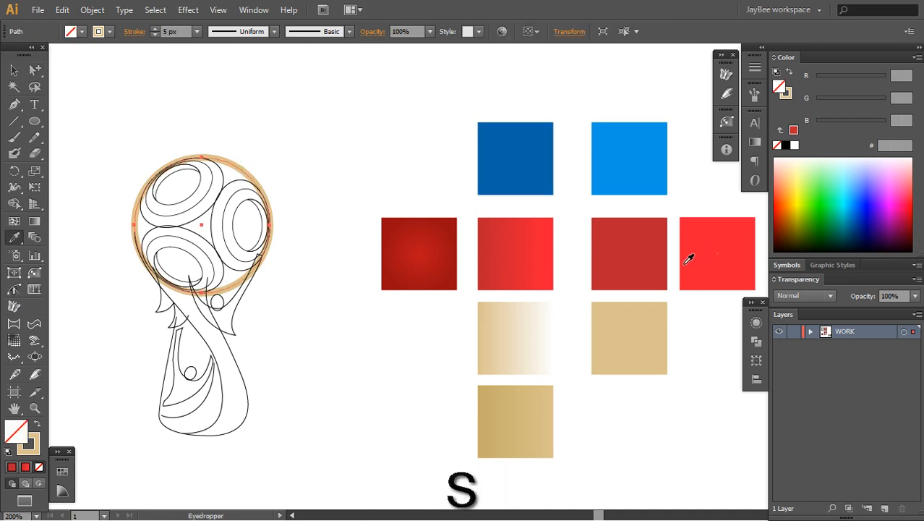
left_click(639, 252)
key("shift+a")
Apply the ball circle's red fill and 5 px sand stroke to the body's outer outline with the Eyedropper.
key("space")
left_click_drag(319, 376, 396, 318)
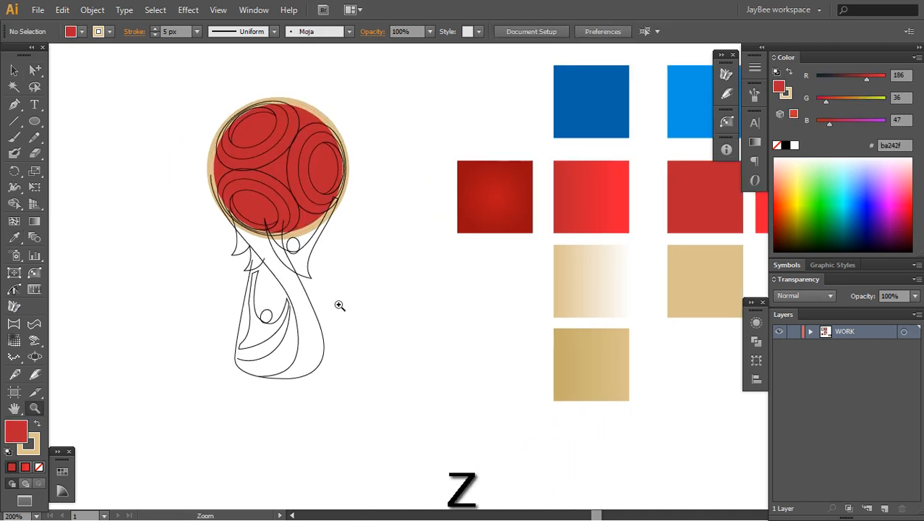
left_click(339, 305)
key("space")
left_click_drag(321, 261, 316, 295)
key("shift+a")
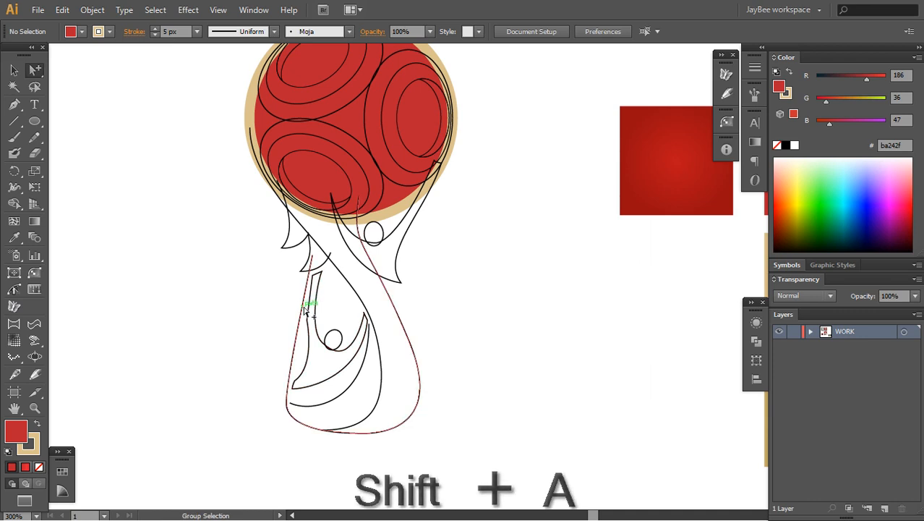
left_click(305, 311)
key("i")
left_click(360, 120)
key("shift+a")
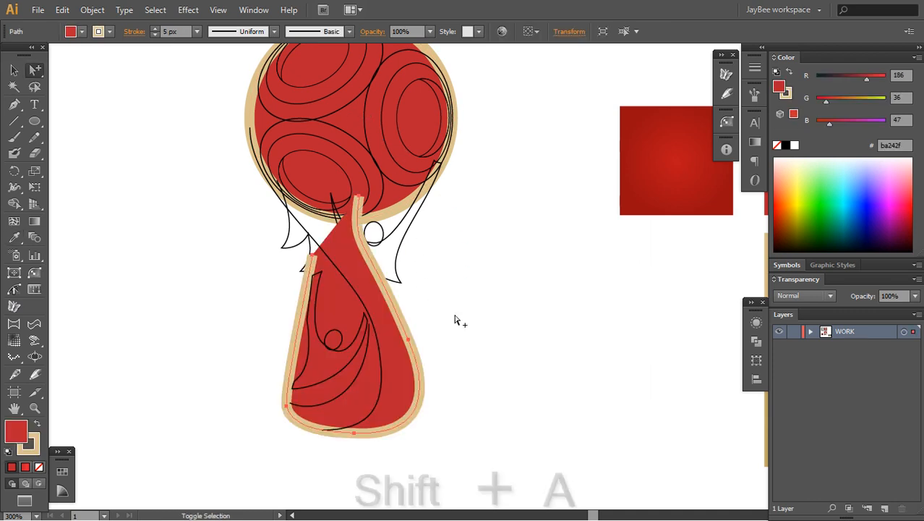
left_click(454, 320)
Cut the red body shape and paste it behind the other artwork.
left_click(419, 381)
key("ctrl+x")
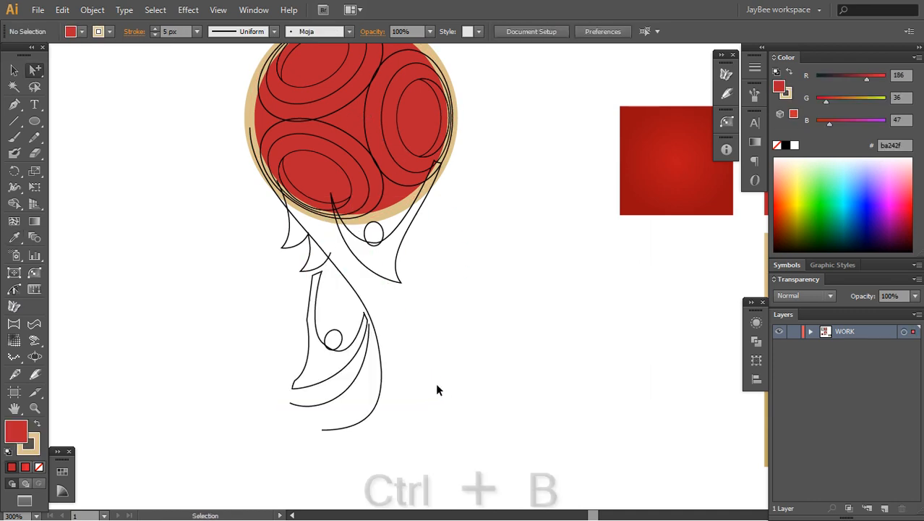
key("ctrl+b")
Fill the hand shape below the ball's right side and the winged figure with the flat sand swatch's colour, without a stroke.
key("space")
left_click_drag(450, 322, 448, 355)
left_click(398, 316)
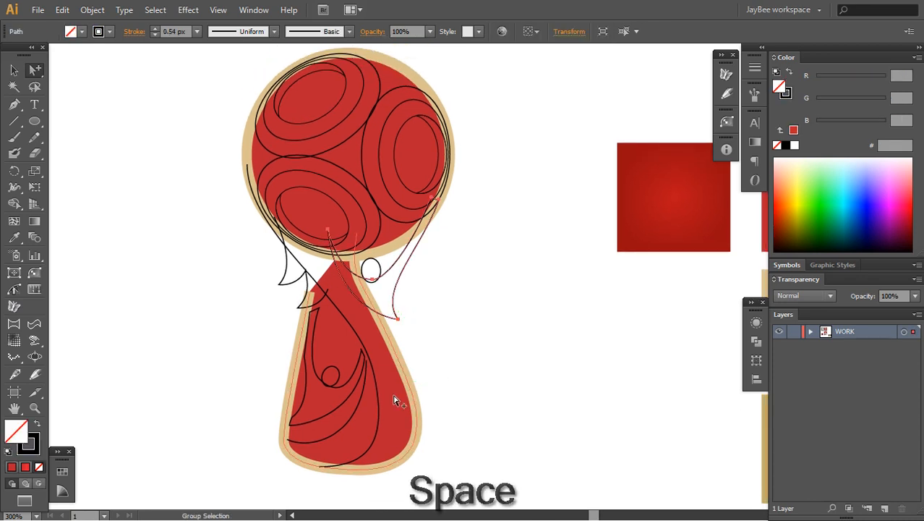
scroll(457, 363, "right", 8)
key("i")
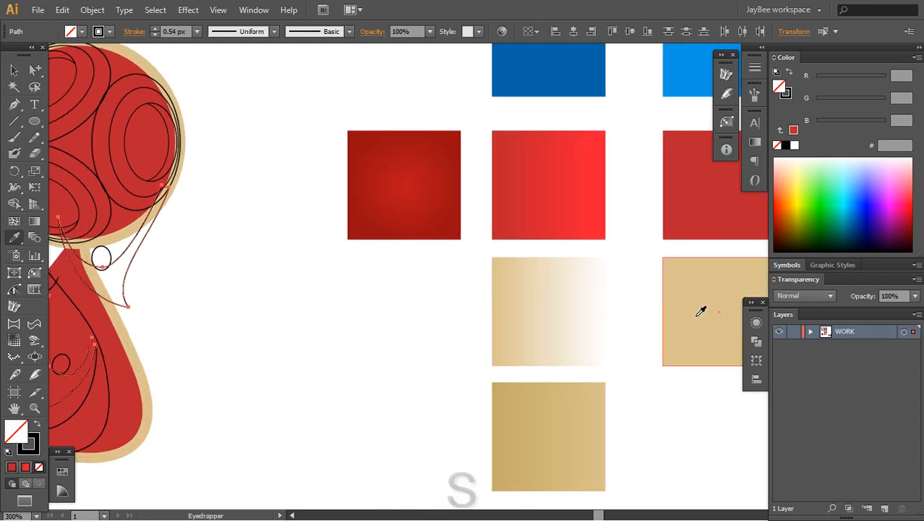
left_click(697, 316)
key("space")
left_click_drag(345, 368, 584, 373)
key("shift+a")
left_click(414, 310)
left_click_drag(374, 332, 410, 356)
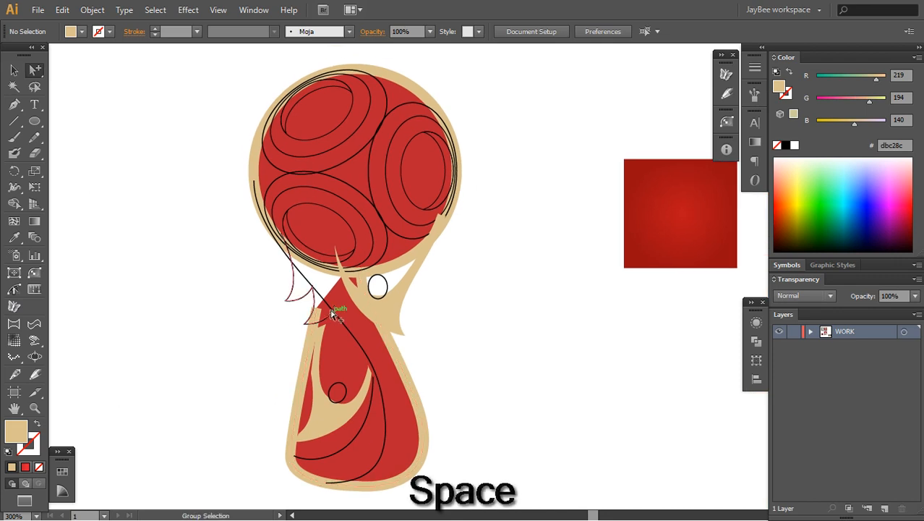
Fill the hand shape below the ball's left side with the body's red using the Eyedropper, and remove its stroke.
left_click(329, 318)
key("i")
left_click(387, 369)
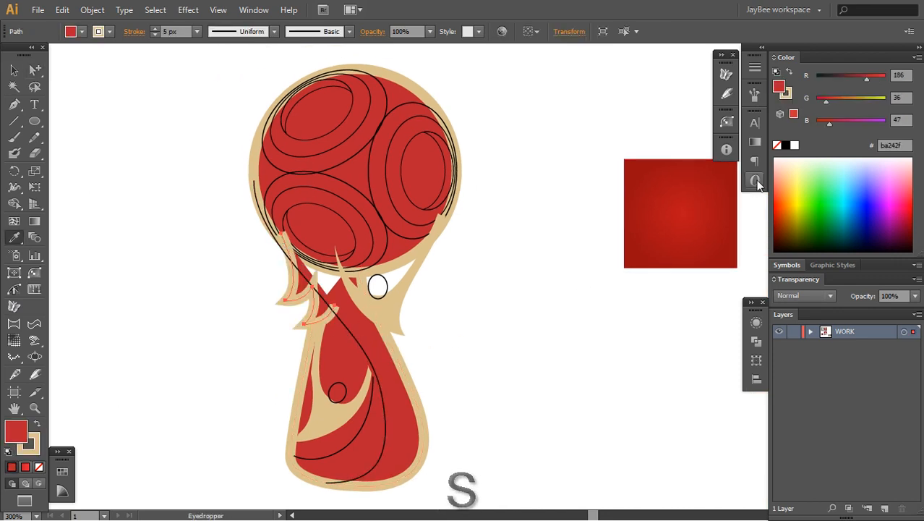
key("x")
left_click(681, 223)
key("shift+a")
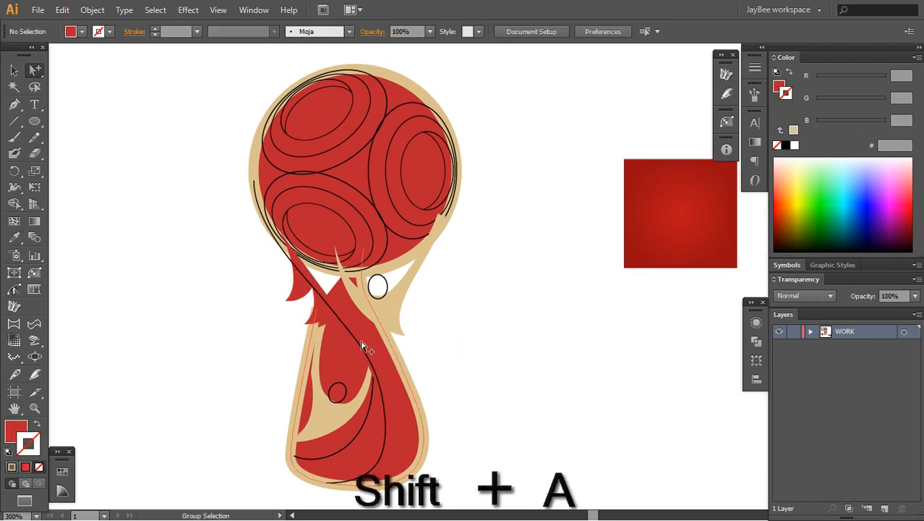
Fill the outermost ellipses of the ball's three panels with the emblem's flat sand colour, without a stroke.
key("space")
left_click_drag(477, 371, 463, 405)
key("shift+a")
left_click(364, 222)
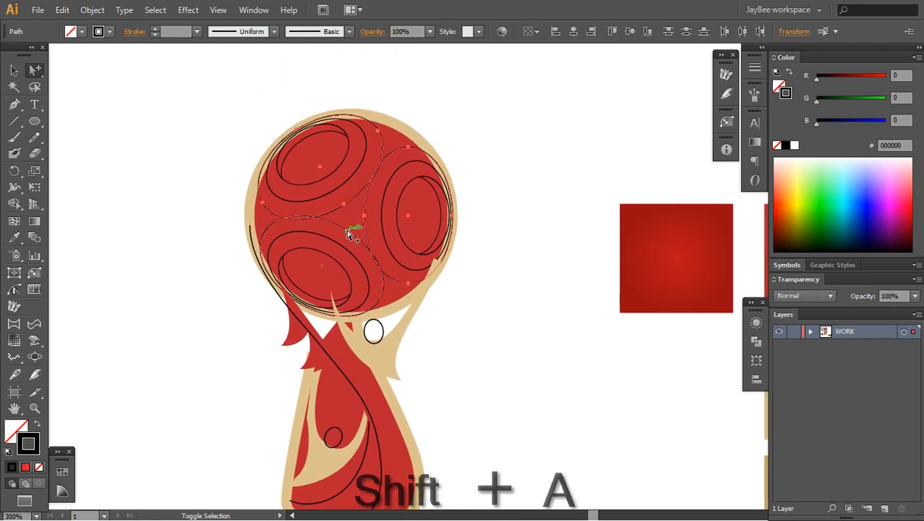
key("s")
left_click(393, 348)
key("shift+a")
left_click(453, 334)
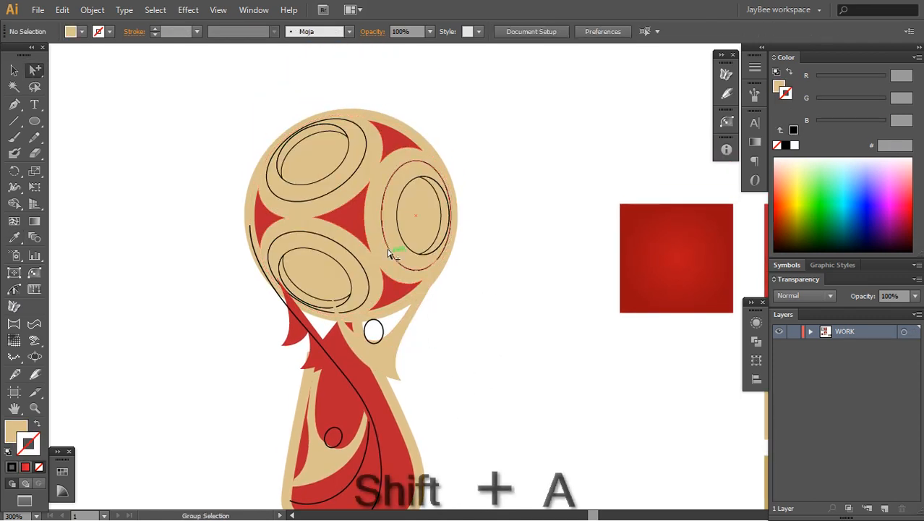
Swap fill and stroke on the second ellipse of each of the three ball panels to make them solid black.
left_click(383, 230)
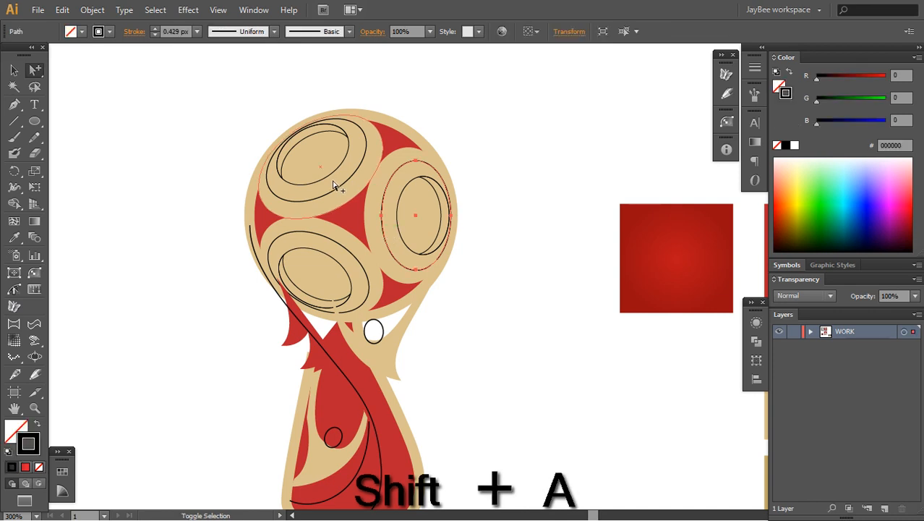
left_click(344, 252, "shift")
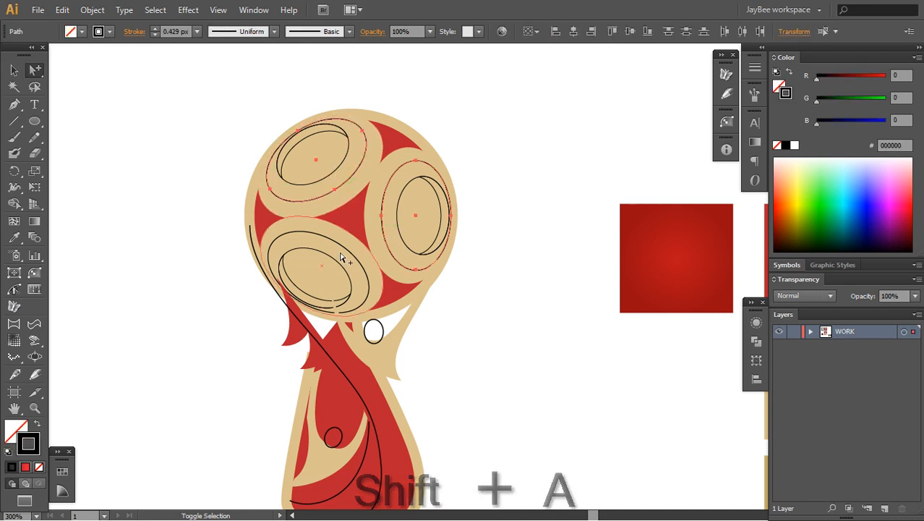
key("shift+x")
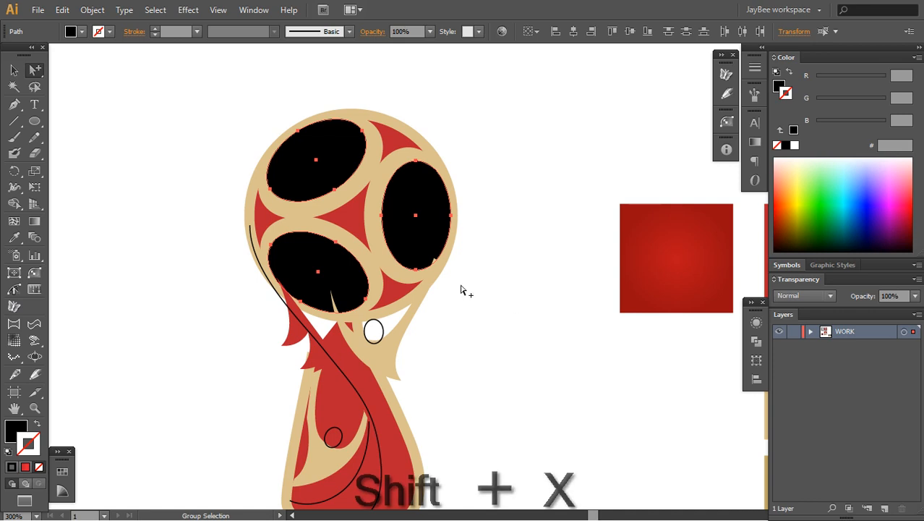
Switch the enlarged ball artwork to outline view so that the inner panel paths can be picked.
key("ctrl+y")
key("shift+a")
key("z")
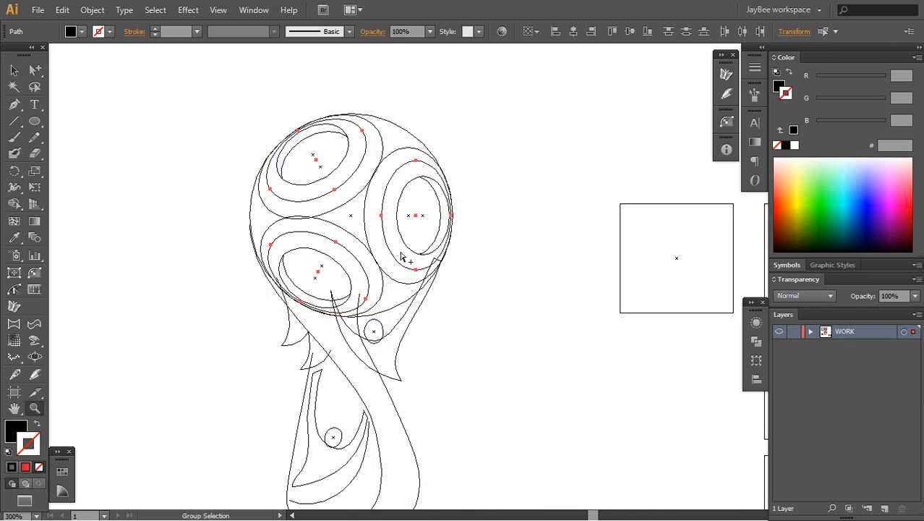
key("ctrl+y")
left_click(411, 257)
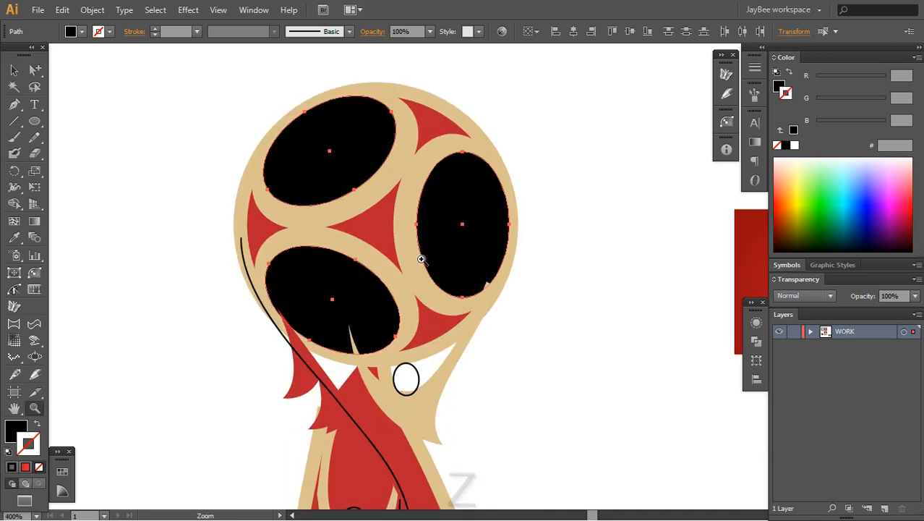
left_click_drag(419, 254, 436, 269)
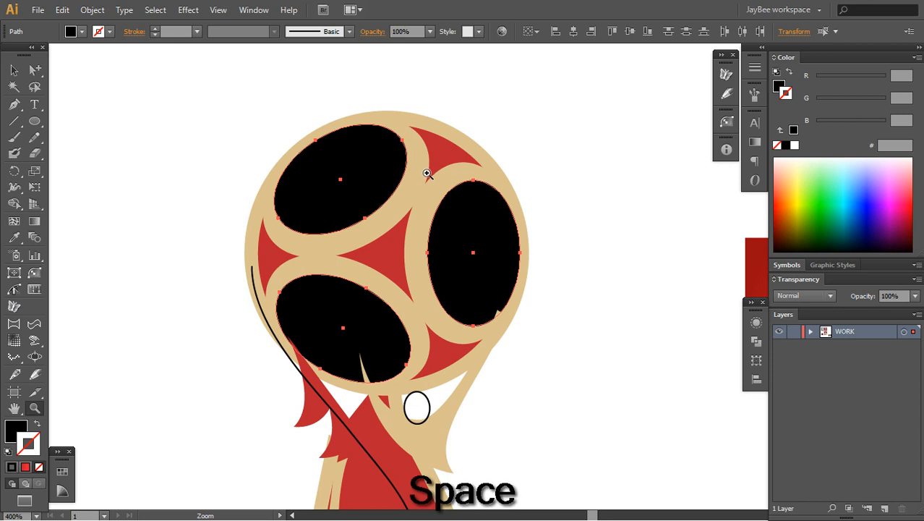
key("ctrl+y")
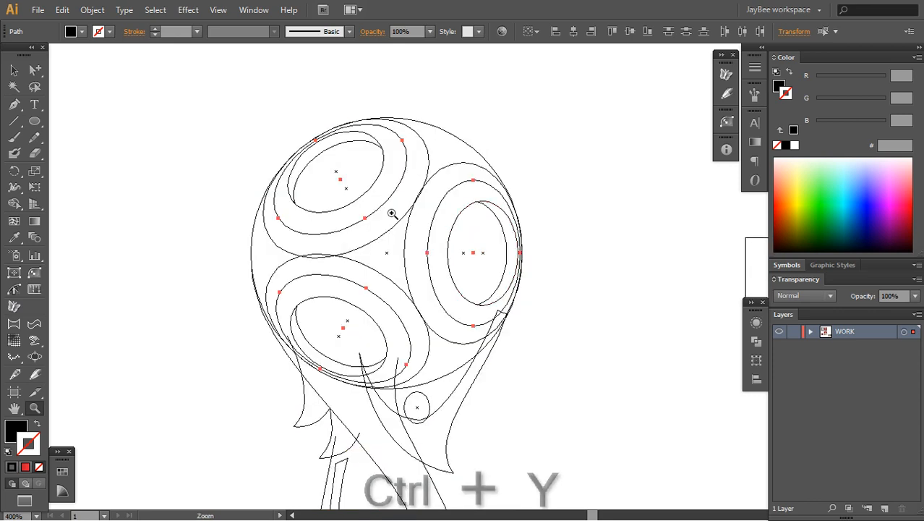
left_click(218, 9)
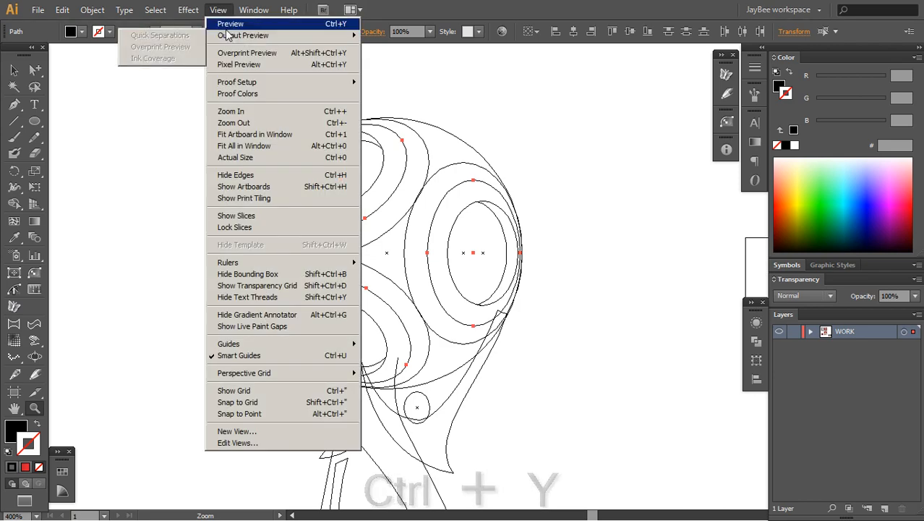
left_click(226, 24)
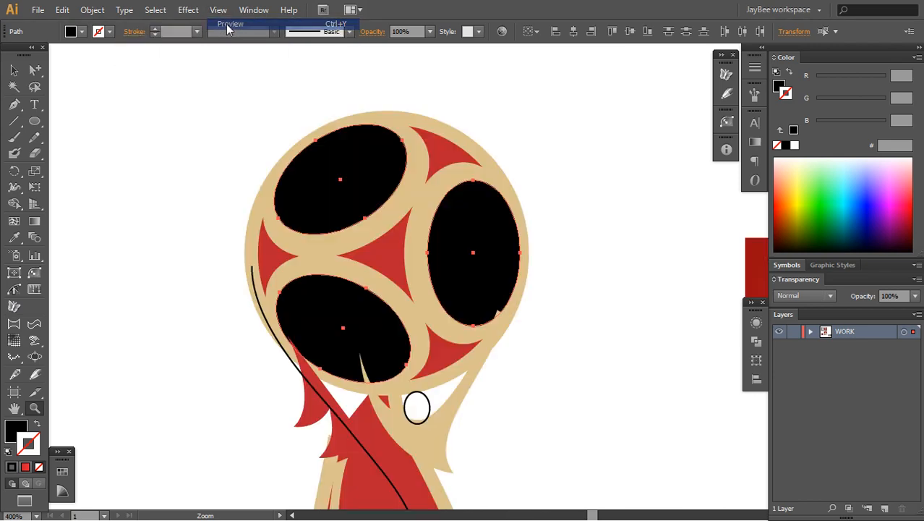
left_click(218, 9)
left_click(227, 24)
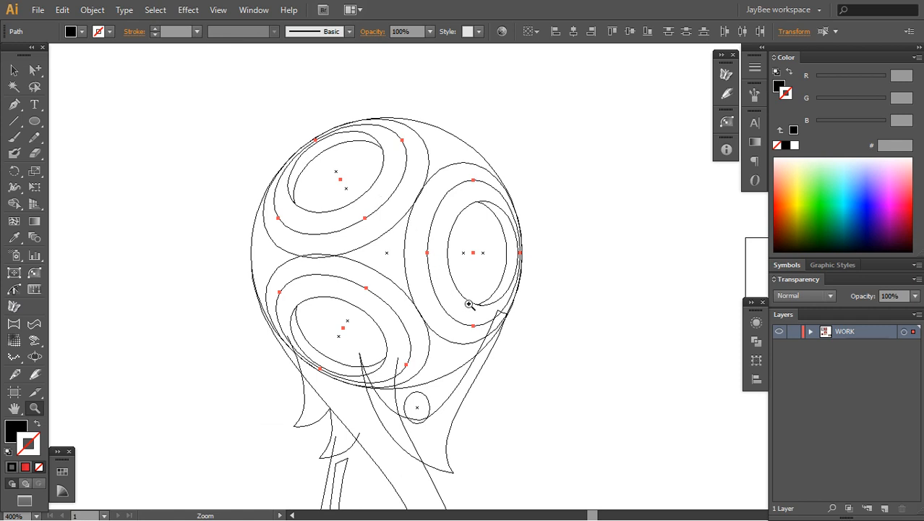
Select the inner ellipses and crescents of all three ball panels, return to preview, and paste them in front of the black ellipses.
key("shift+a")
left_click(557, 336)
left_click(356, 309)
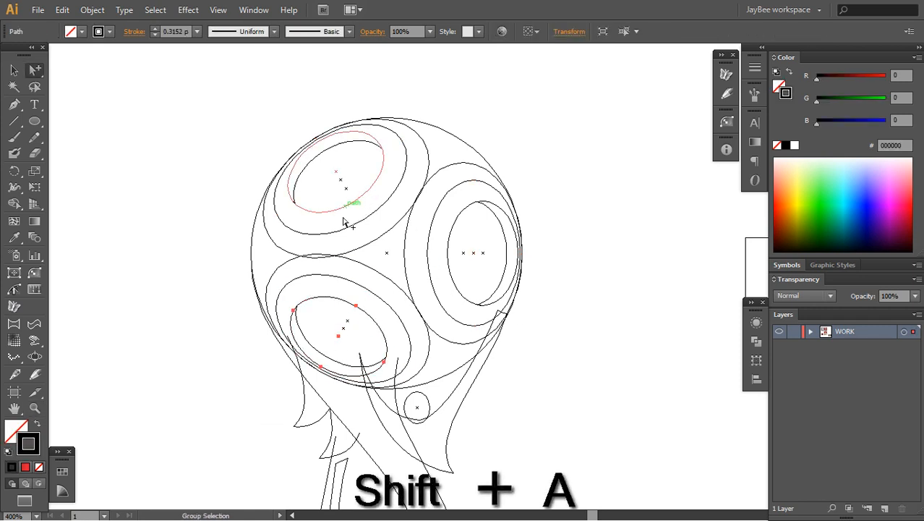
left_click(360, 199, "shift")
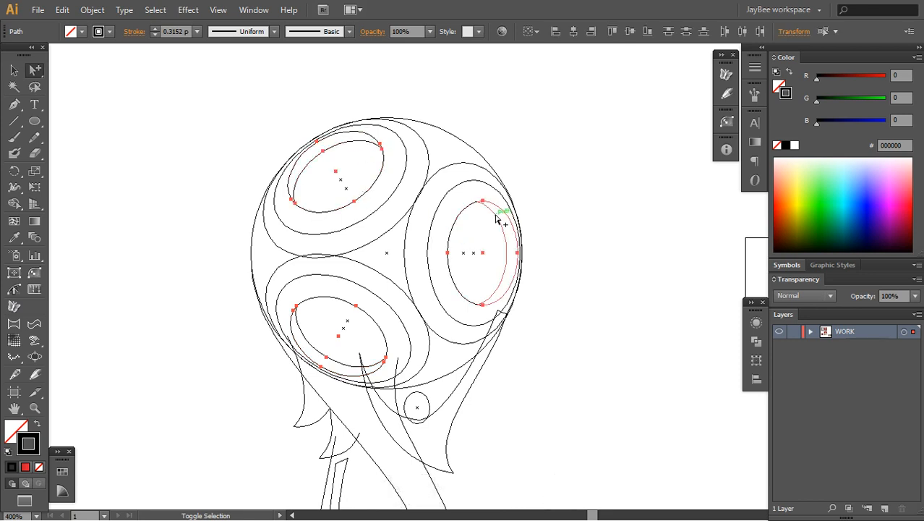
key("ctrl+y")
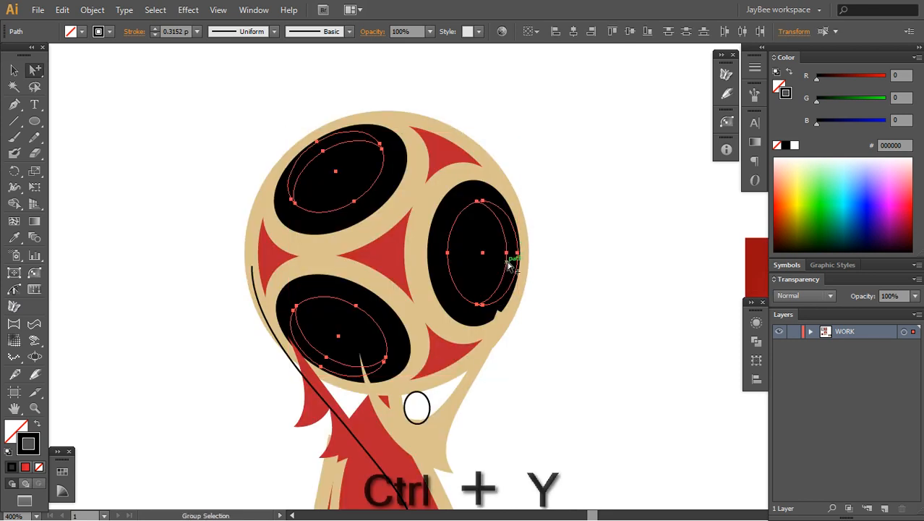
key("ctrl+x")
key("ctrl+f")
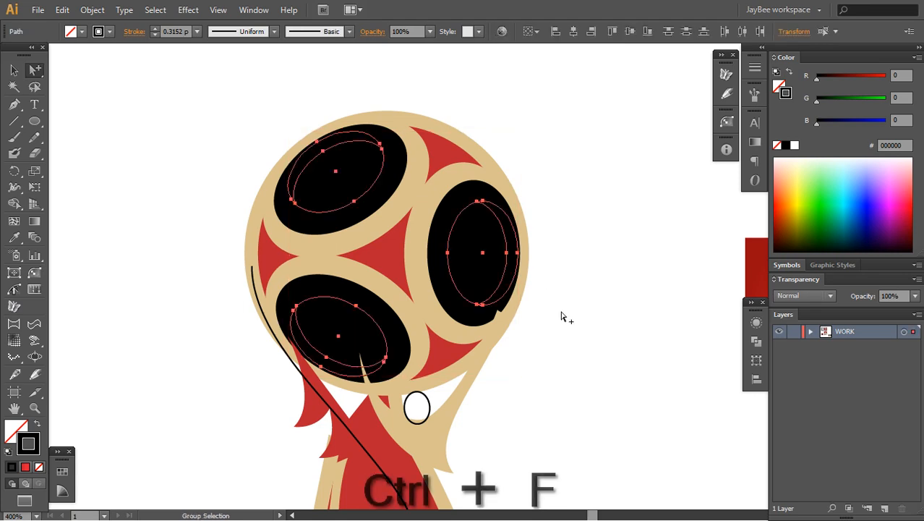
Fill the selected inner panel shapes with the light blue swatch's colour, without a stroke.
key("space")
left_click_drag(614, 303, 382, 318)
key("z")
left_click(518, 329, "alt")
key("space")
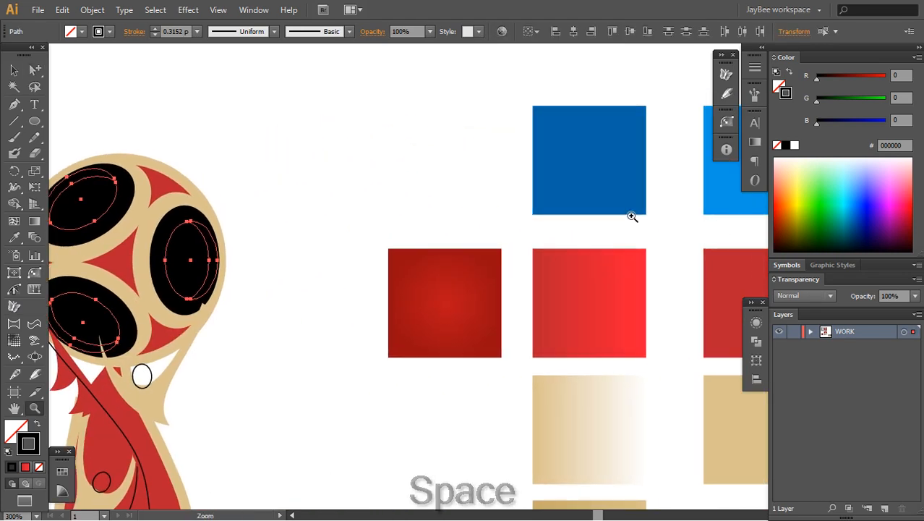
key("space")
left_click_drag(619, 240, 509, 267)
key("s")
left_click(634, 211)
key("space")
left_click_drag(305, 361, 631, 269)
key("shift+a")
left_click(447, 280)
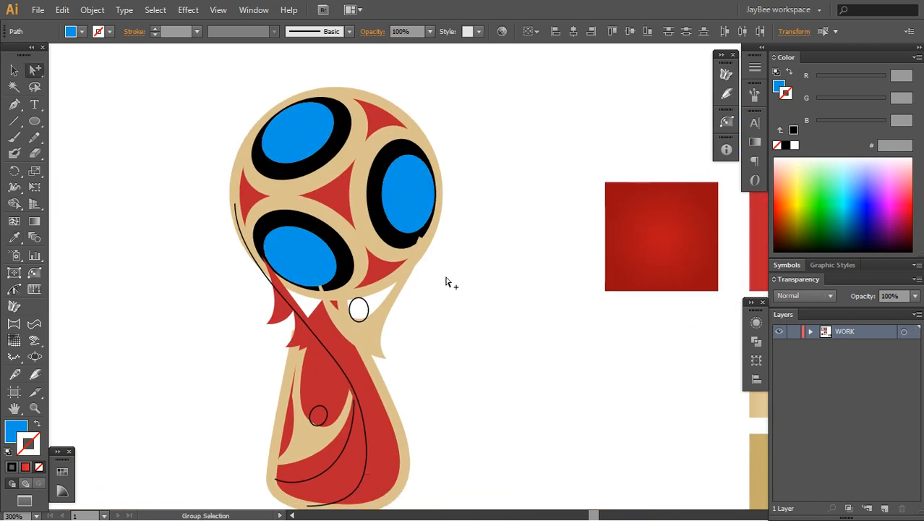
Fill the crescents along the edges of the three blue ellipses with the dark blue swatch's colour.
key("z")
left_click(368, 226)
key("shift+a")
left_click(304, 128)
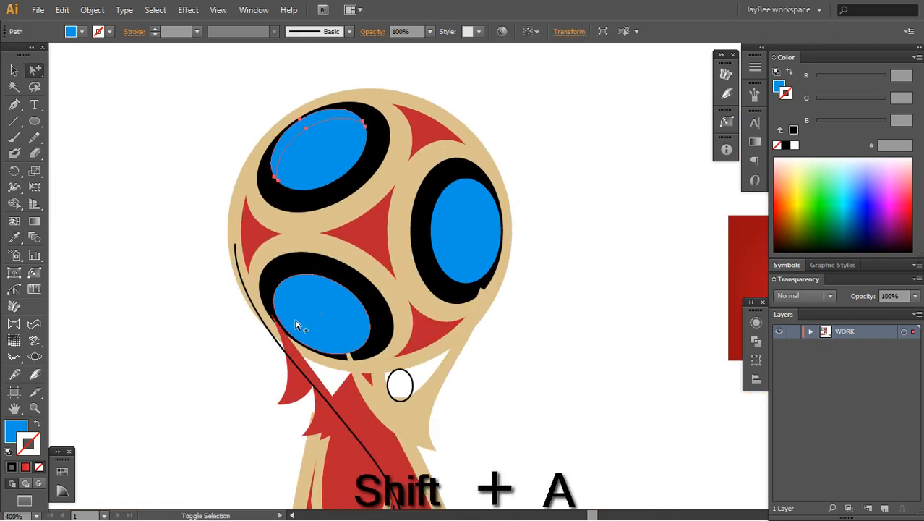
left_click(495, 229, "shift")
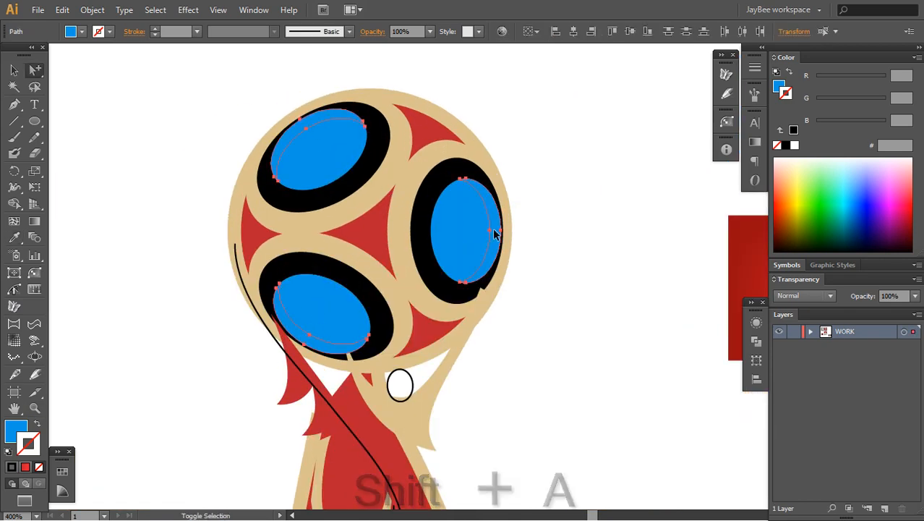
key("z")
left_click(558, 266, "alt")
key("space")
left_click_drag(565, 273, 374, 296)
key("space")
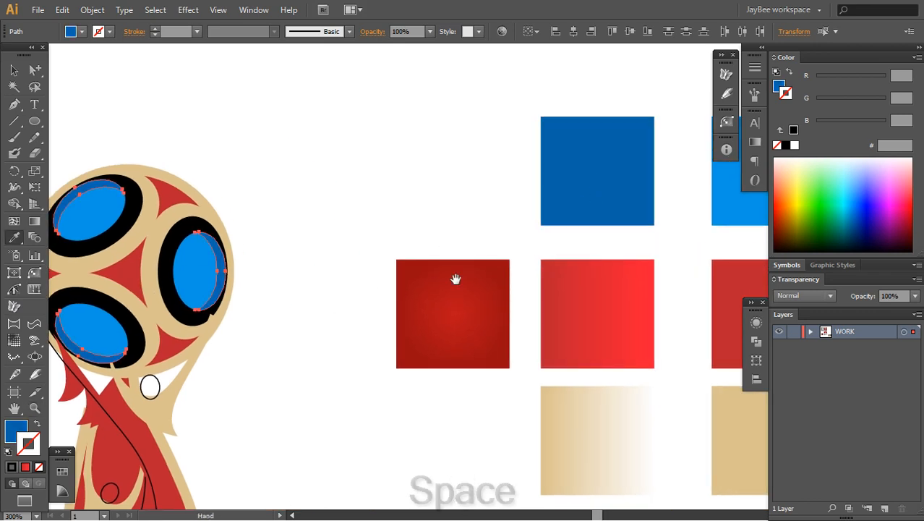
left_click_drag(454, 271, 598, 236)
key("shift+a")
left_click(394, 238)
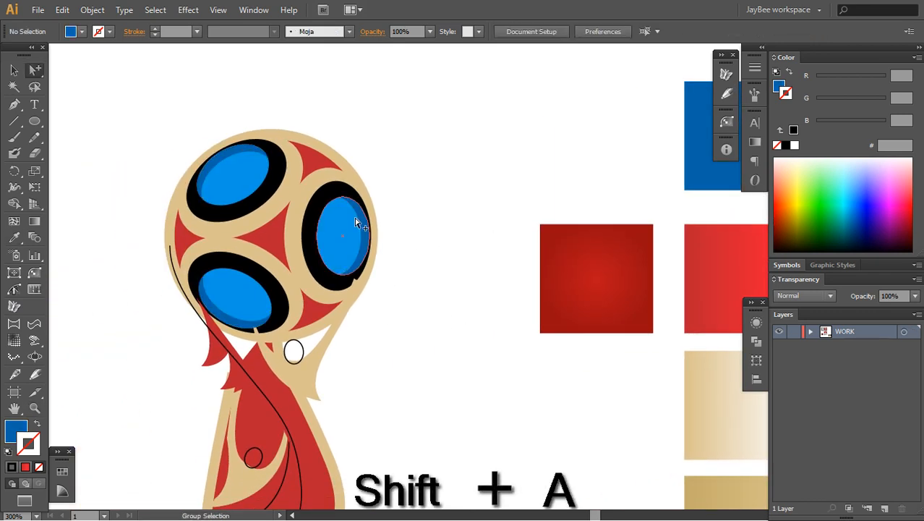
Select the long curved line crossing the body and shorten the upper handle of its lower anchor point.
key("space")
left_click_drag(387, 356, 431, 301)
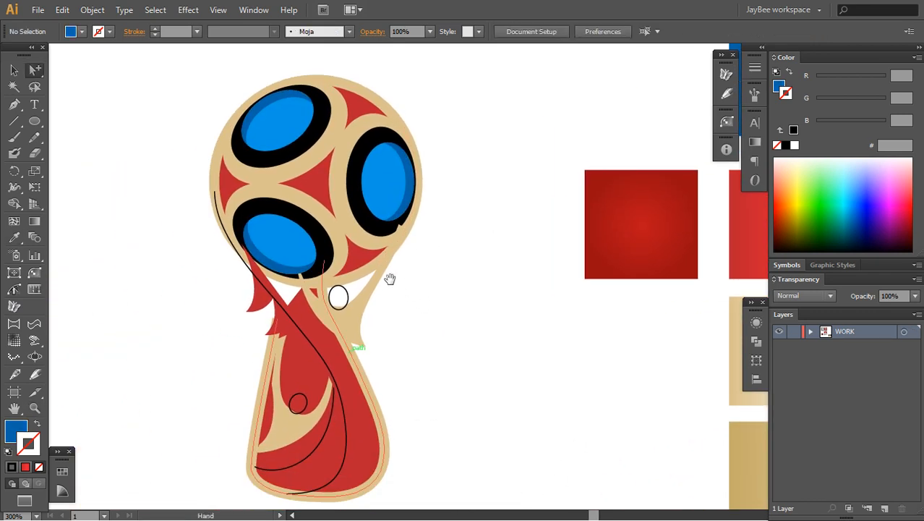
left_click_drag(401, 326, 425, 319)
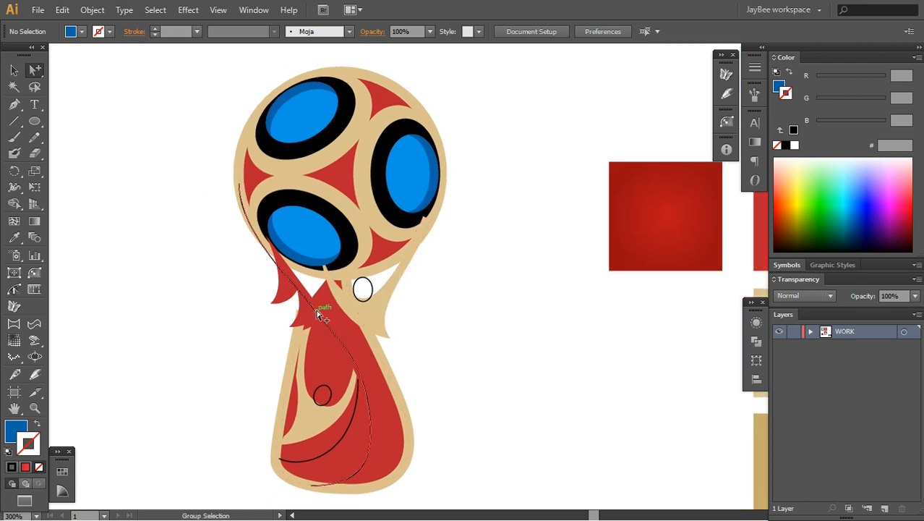
left_click(318, 314)
key("space")
left_click_drag(408, 369, 371, 295)
key("i")
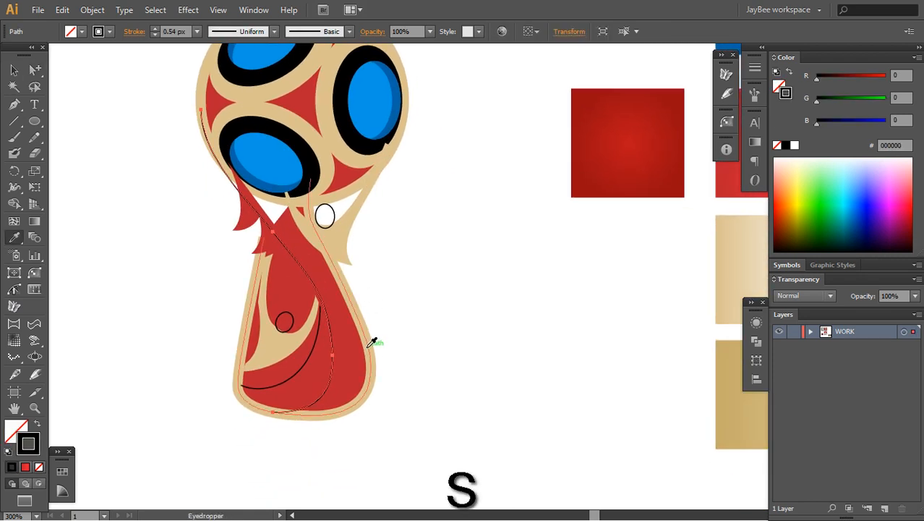
key("a")
left_click(331, 355)
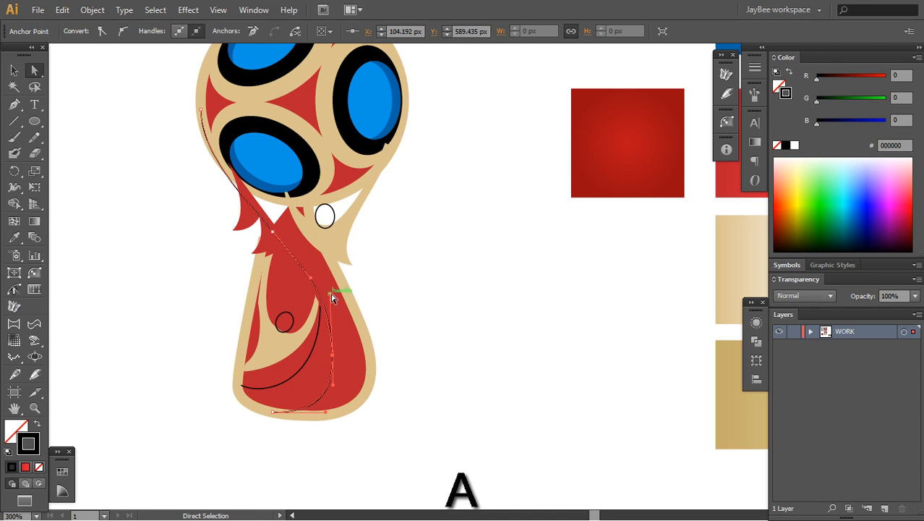
left_click_drag(331, 297, 330, 305)
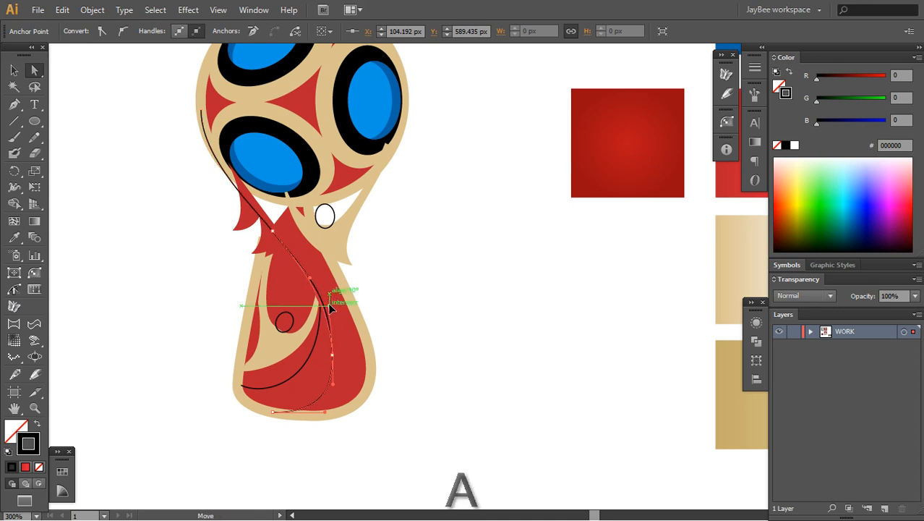
Apply the body's 5 px sand stroke to the crossing line with the Eyedropper and remove its fill.
left_click(371, 361)
key("x")
left_click(776, 144)
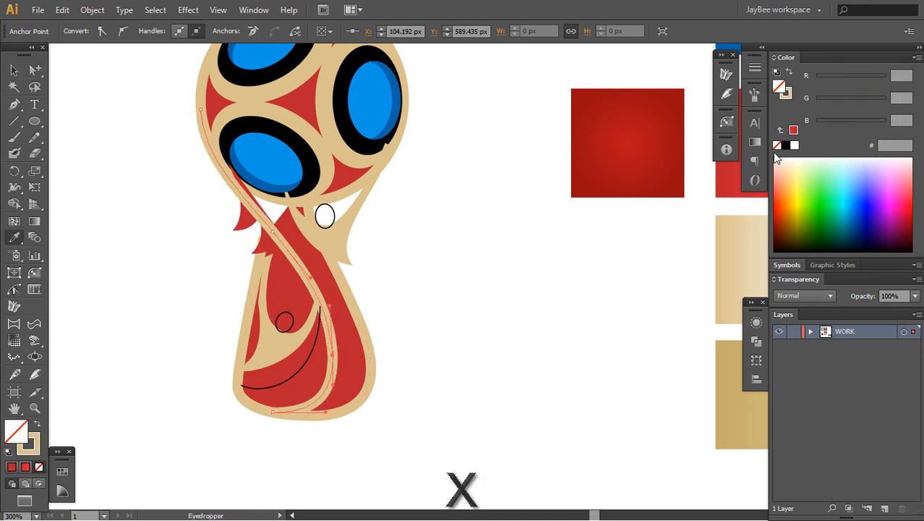
Extend the body outline with the Pen tool up the ball's lower left edge, across to its right edge and down to the body.
key("shift+a")
key("space")
left_click_drag(417, 316, 438, 361)
left_click(304, 295)
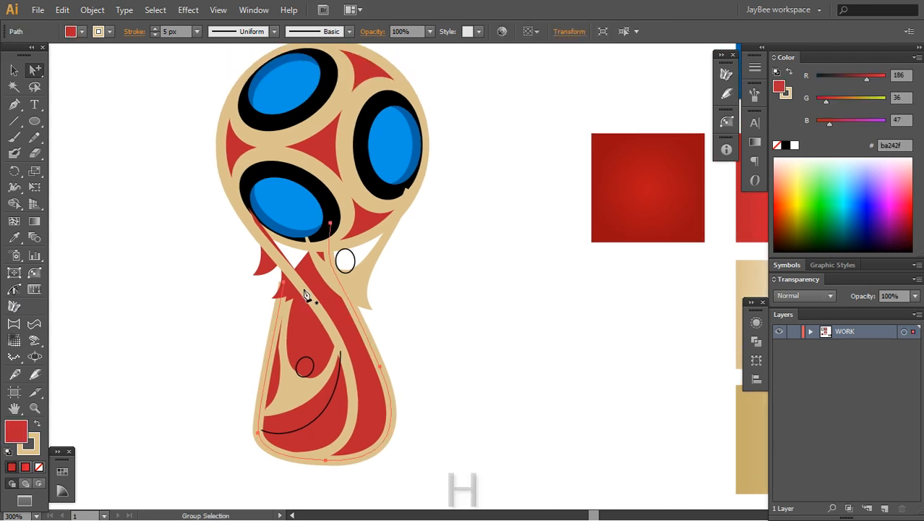
left_click(343, 295)
key("space")
key("p")
left_click_drag(381, 278, 348, 250)
left_click(315, 191)
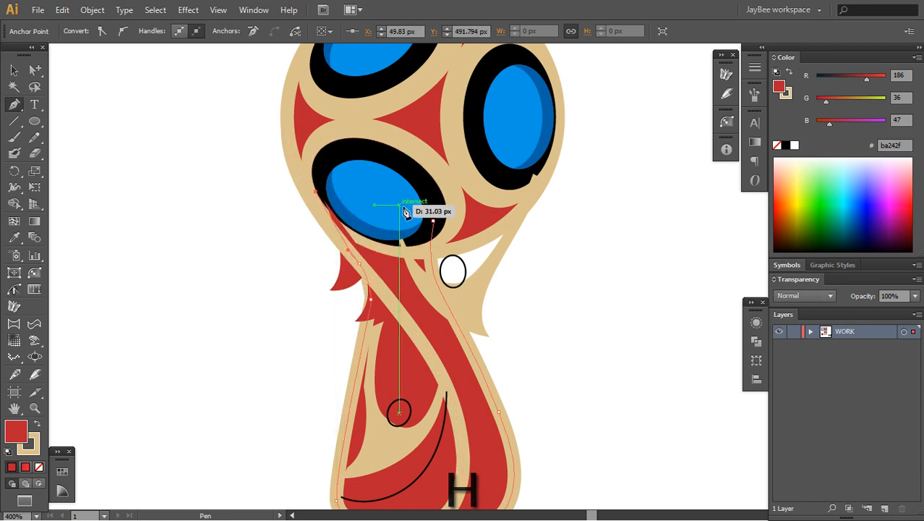
left_click_drag(532, 189, 489, 260)
left_click(444, 313)
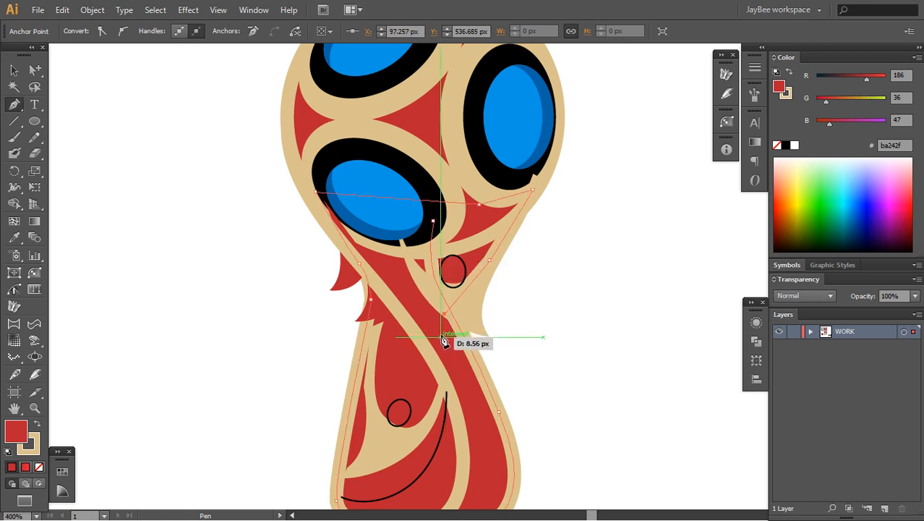
left_click(440, 341)
key("shift+a")
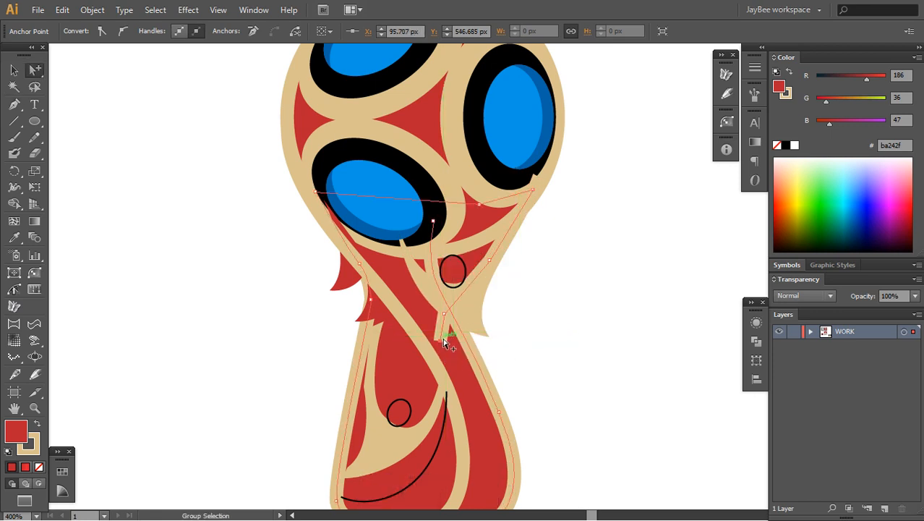
key("p")
key("Delete")
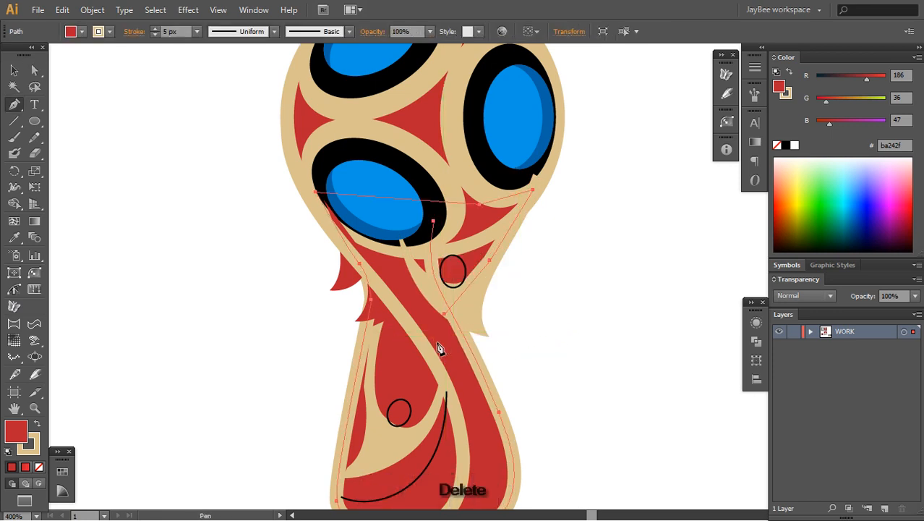
Reposition the body outline's corner anchor at the right side of the neck, refining it with the body path isolated.
key("a")
left_click_drag(444, 316, 448, 303)
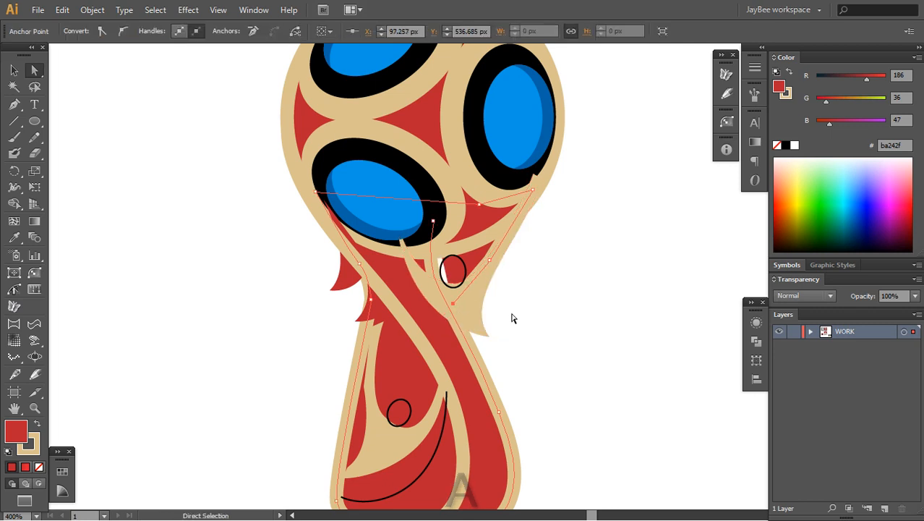
left_click(514, 316)
key("ctrl+h")
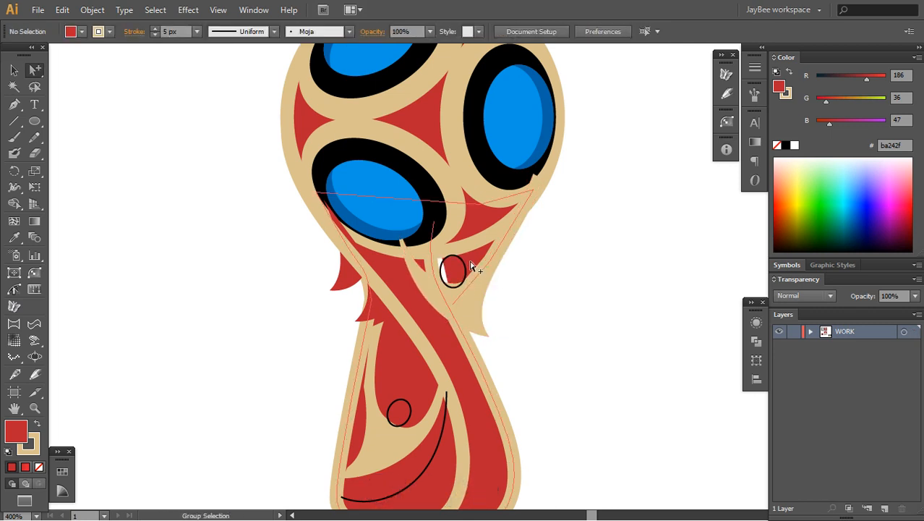
left_click(464, 293, "alt")
left_click(469, 393, "alt")
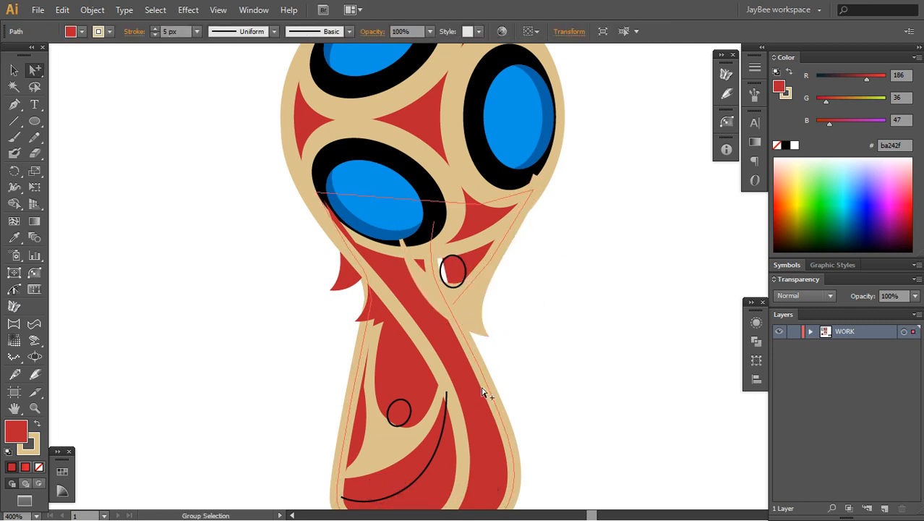
key("ctrl+h")
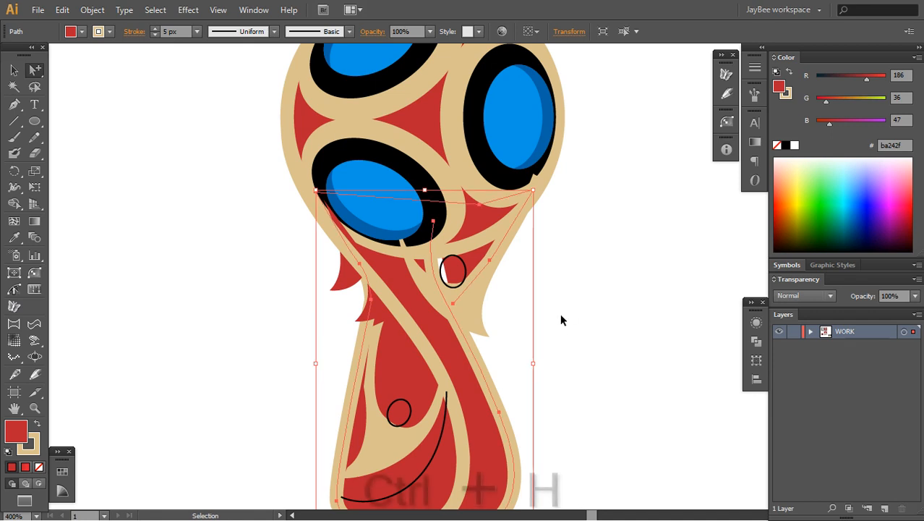
left_click(603, 31)
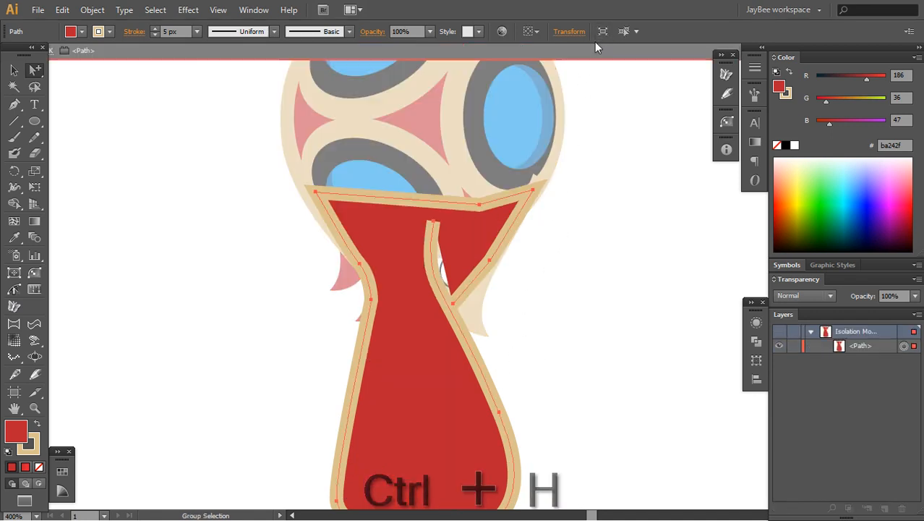
mouse_move(449, 298)
left_mouse_down()
mouse_move(430, 266)
mouse_move(456, 288)
mouse_move(444, 293)
left_mouse_up()
double_click(526, 317)
key("shift+a")
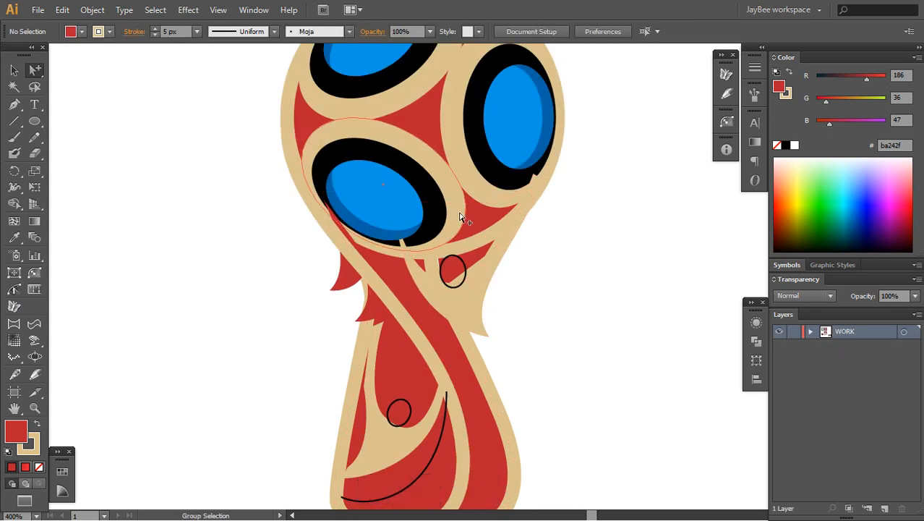
Rotate all the ball's shapes clockwise about the ball's centre so one ellipse sits on its left side and two on its right.
left_click_drag(489, 244, 501, 345)
key("z")
left_click(468, 295, "alt")
left_click_drag(439, 302, 483, 287)
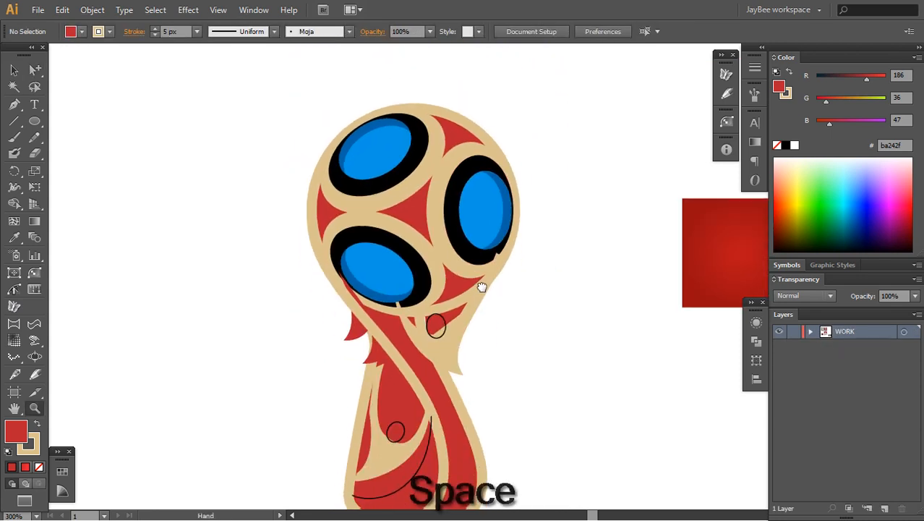
key("v")
left_click(464, 224)
key("shift+a")
left_click(546, 137)
left_click_drag(543, 83, 290, 242)
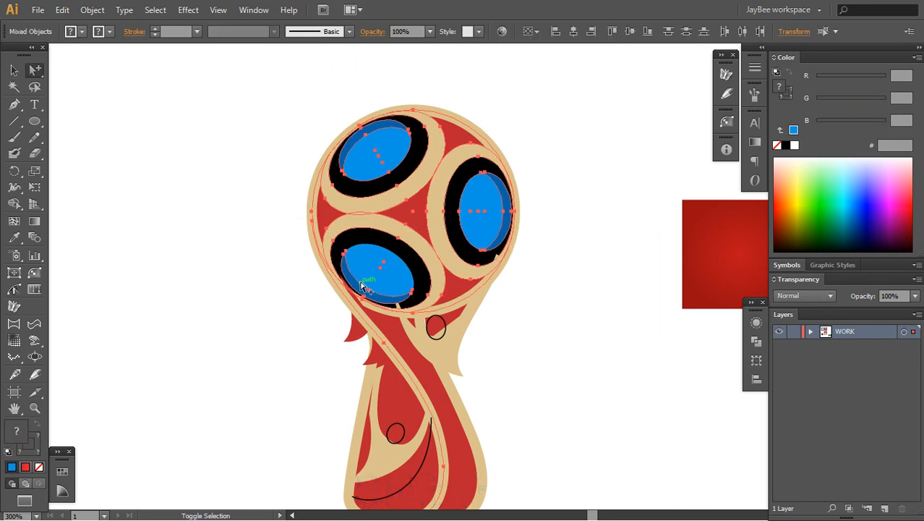
key("ctrl+x")
key("ctrl+z")
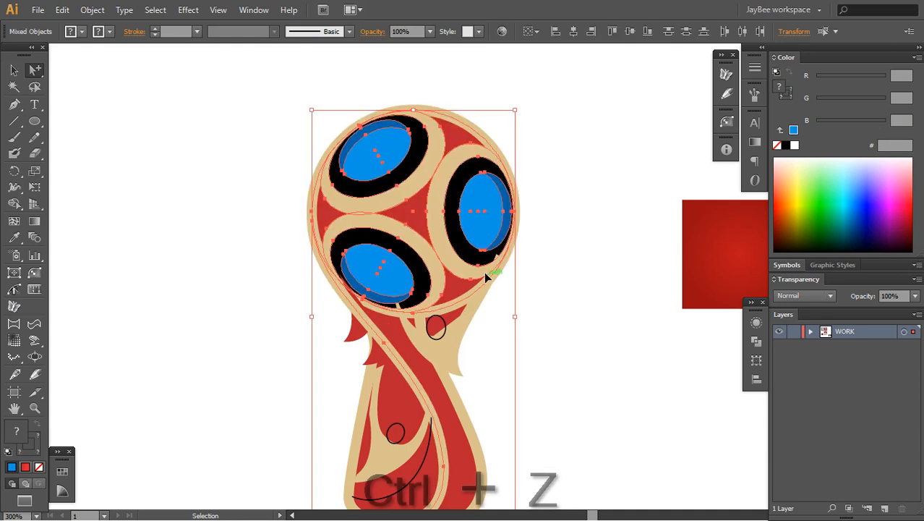
key("shift+a")
key("r")
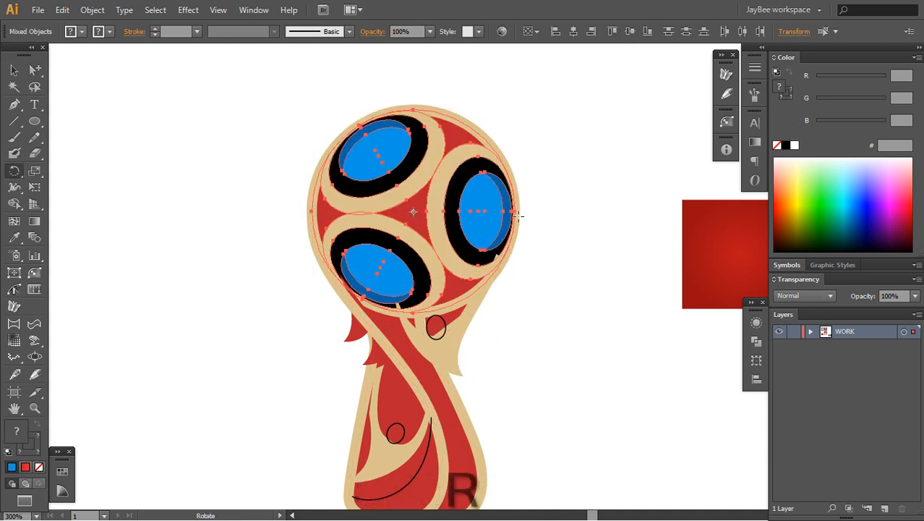
left_click_drag(511, 210, 470, 318)
key("shift+a")
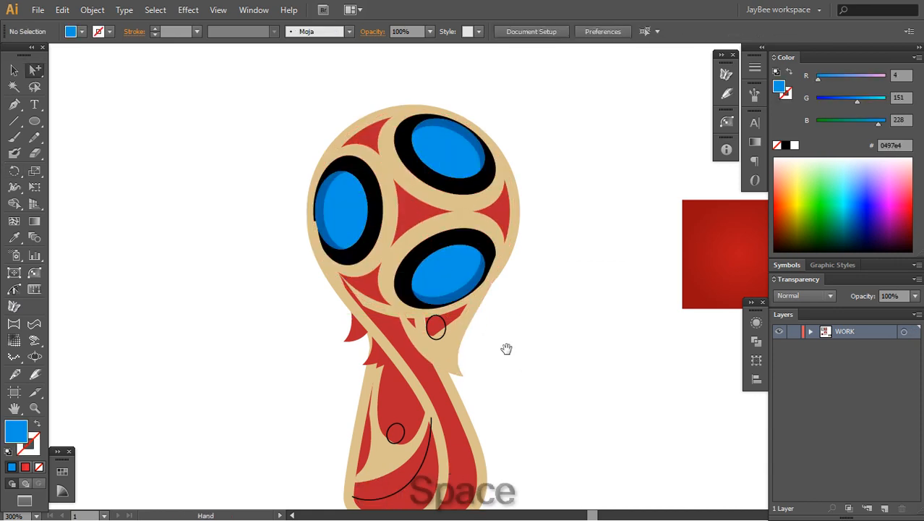
Draw a closed Pen shape extending the lower right black ellipse downwards, following the ball's edge and the ellipse's lower rim.
left_click_drag(505, 347, 509, 335)
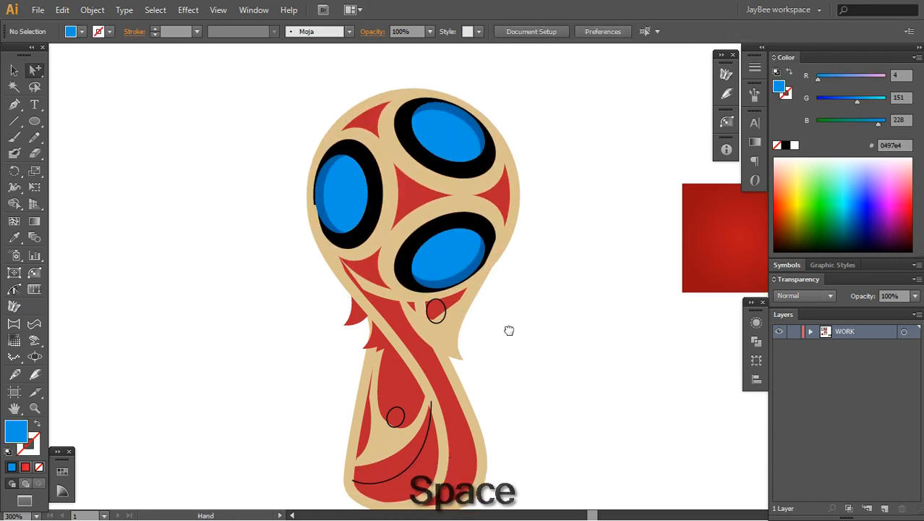
key("z")
left_click(465, 316)
left_click_drag(459, 285, 466, 317)
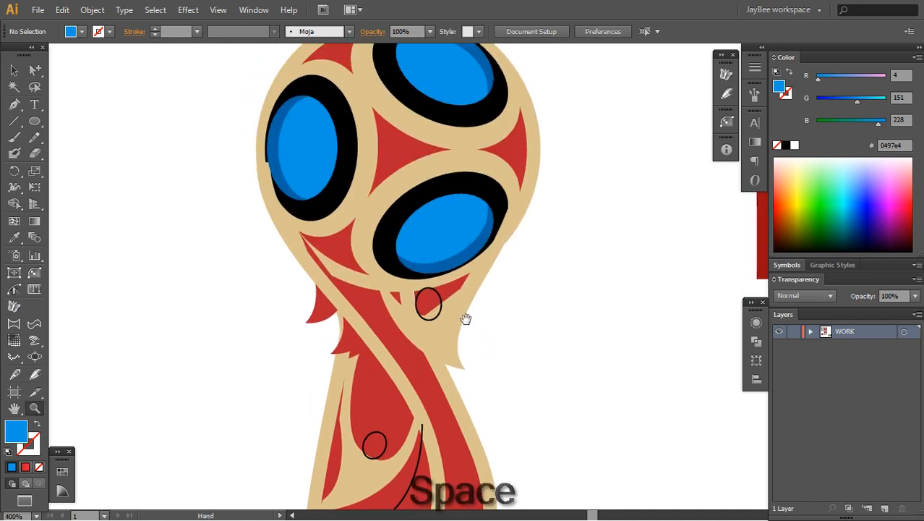
key("h")
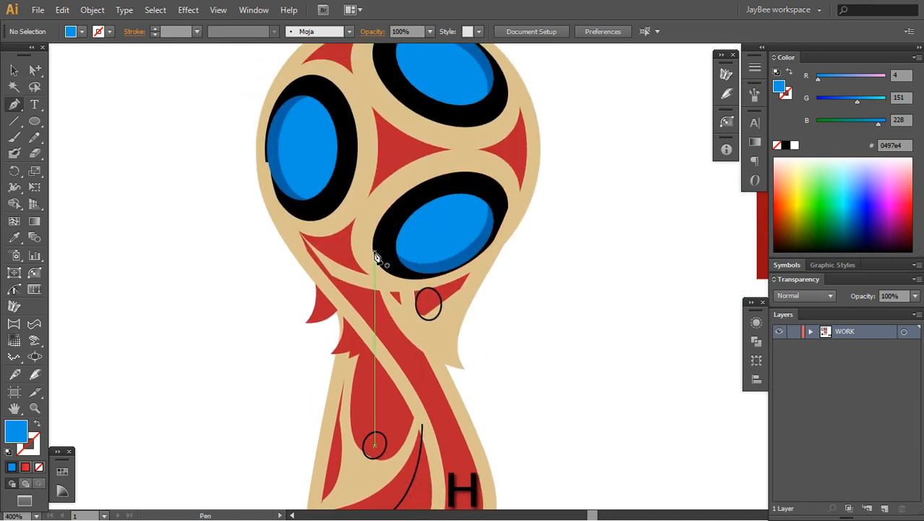
left_click_drag(373, 253, 441, 341)
left_click(454, 312)
left_click(478, 278)
left_click(502, 223)
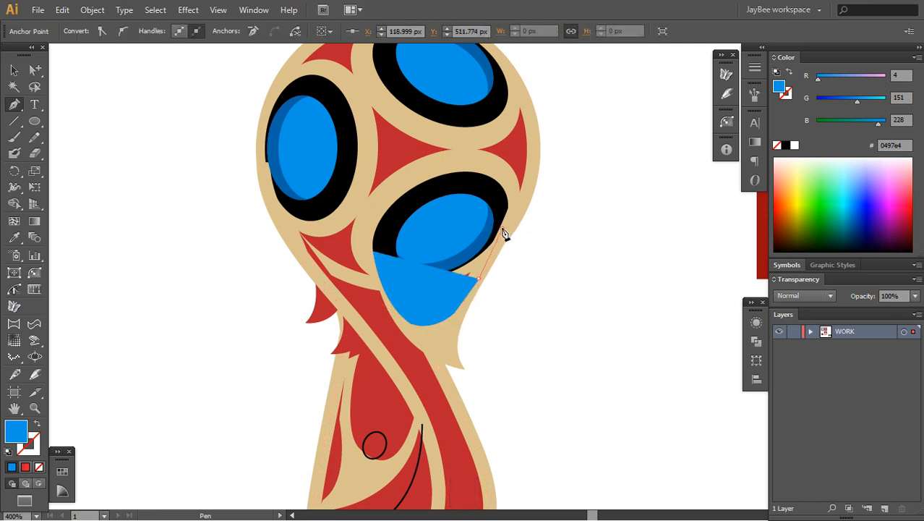
left_click(480, 256)
left_click(463, 266)
left_click(413, 283)
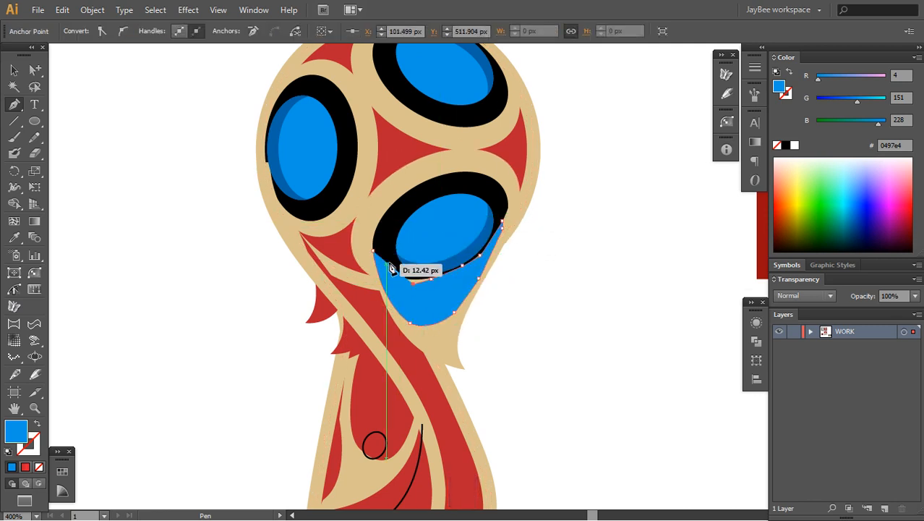
left_click(389, 259)
left_click(373, 251)
Fill the new shape with the ellipse's black using the Eyedropper and deselect it.
key("s")
left_click(382, 242)
key("ctrl+shift+a")
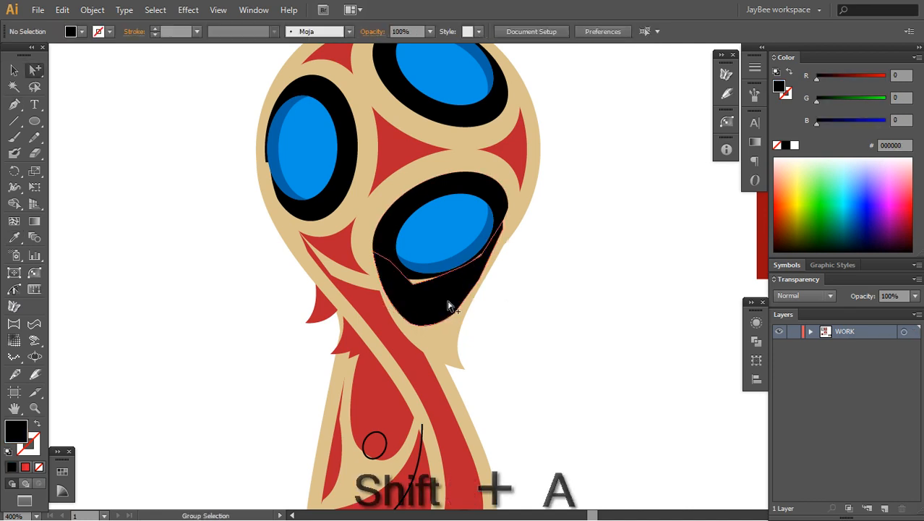
Move the anchor on the left part of the black shape's upper edge into the black ellipse and turn off Smart Guides.
key("ctrl+space")
left_click(452, 292)
key("a")
left_click(397, 268)
left_click_drag(391, 266, 392, 256)
left_click(453, 263)
key("ctrl+u")
key("space")
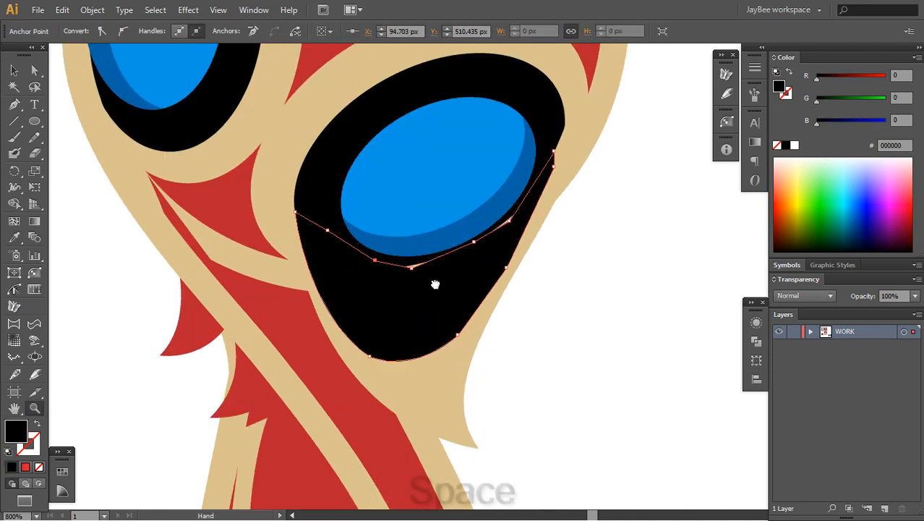
left_click_drag(435, 282, 424, 302)
left_click(218, 9)
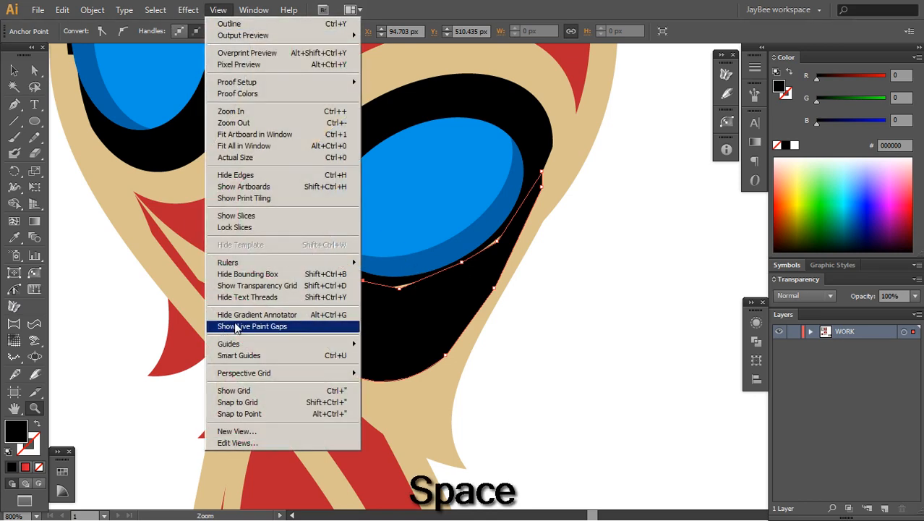
left_click(654, 100)
Move the remaining upper-edge anchors of the black shape up to close the sand-coloured gaps below the blue ellipse.
key("a")
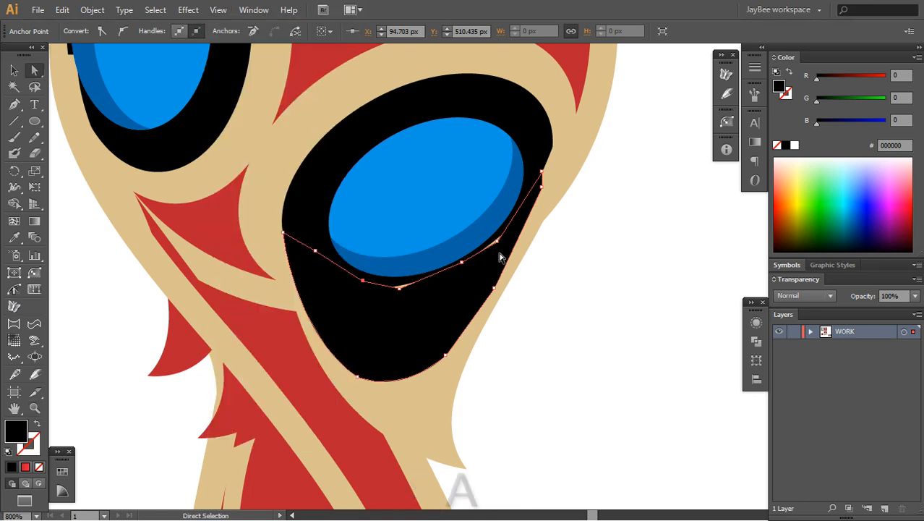
left_click_drag(498, 240, 504, 230)
left_click(462, 262)
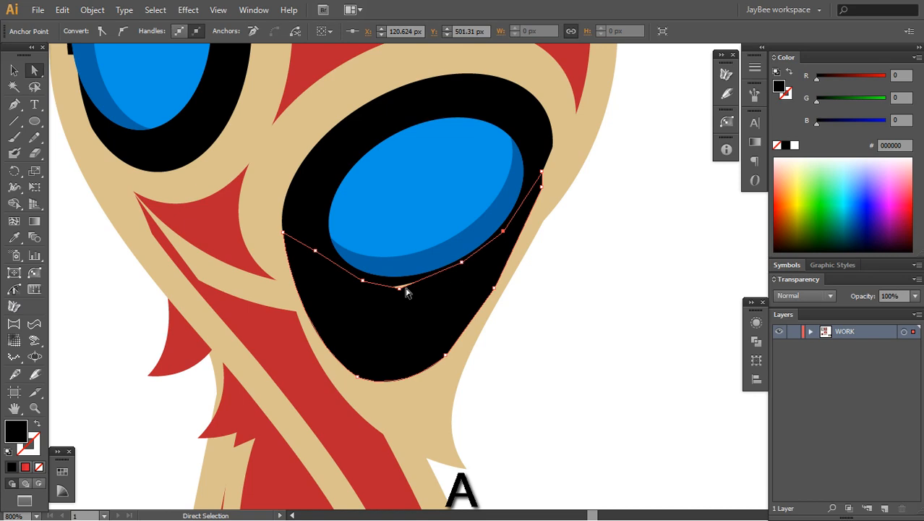
left_click_drag(403, 288, 403, 282)
left_click(464, 265)
key("ctrl+shift+a")
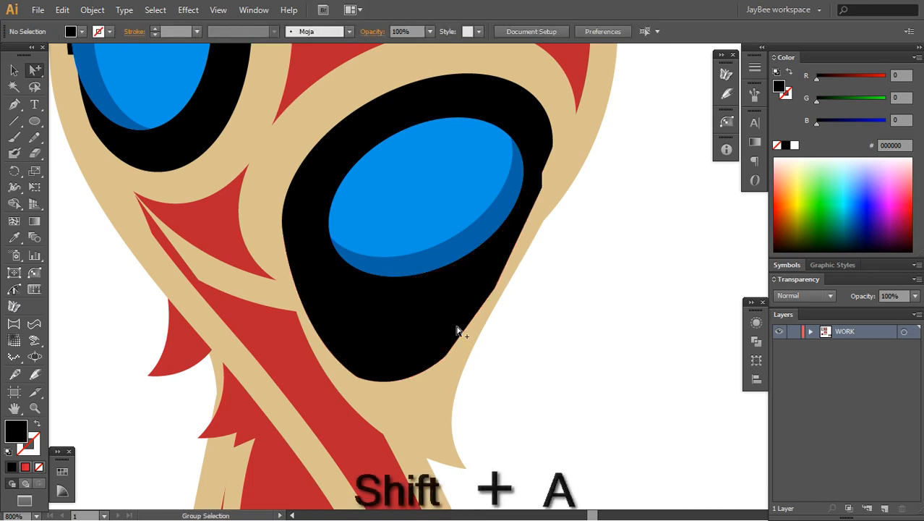
Bring the sand-coloured flare at the right of the neck in front of the black shape.
left_click(437, 408)
key("ctrl+f")
left_click(524, 417)
Bring the small circle over the black shape's lower tip to the front and give it the sand fill without a stroke.
key("ctrl+y")
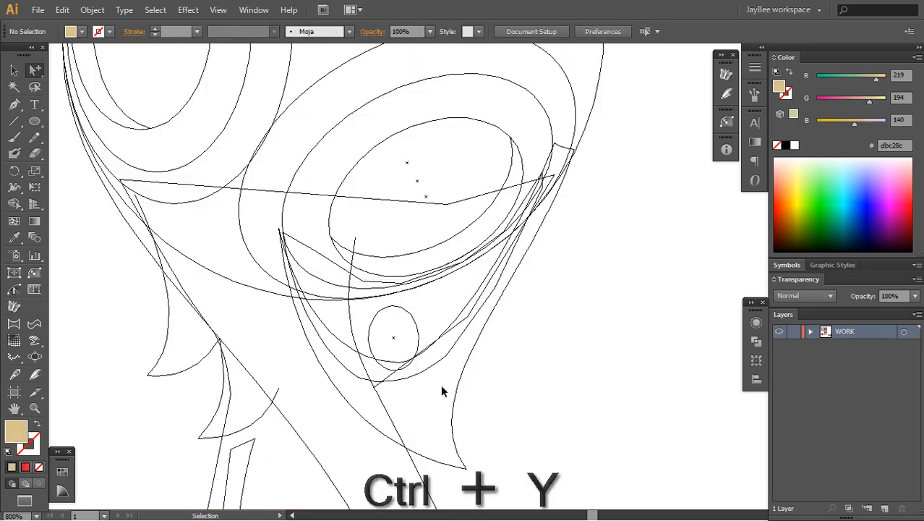
key("a")
left_click(418, 334, "alt")
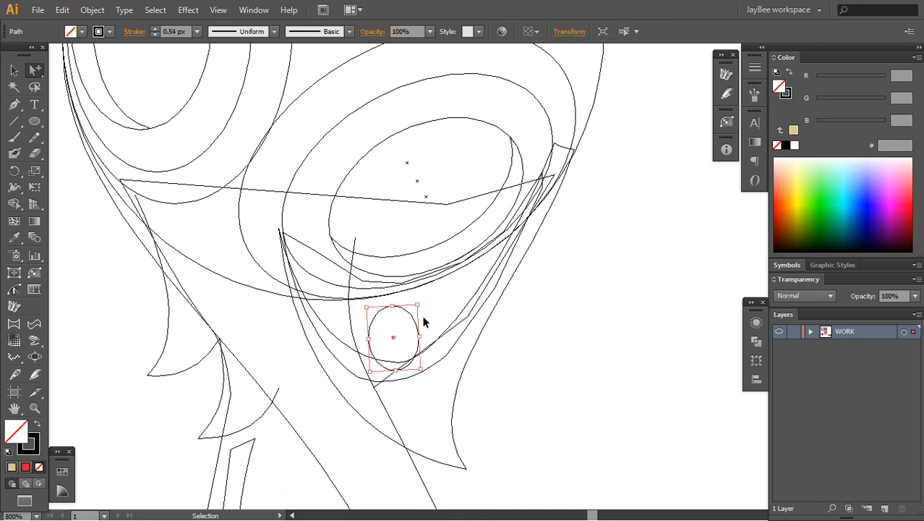
key("ctrl+y")
key("ctrl+x")
key("ctrl+f")
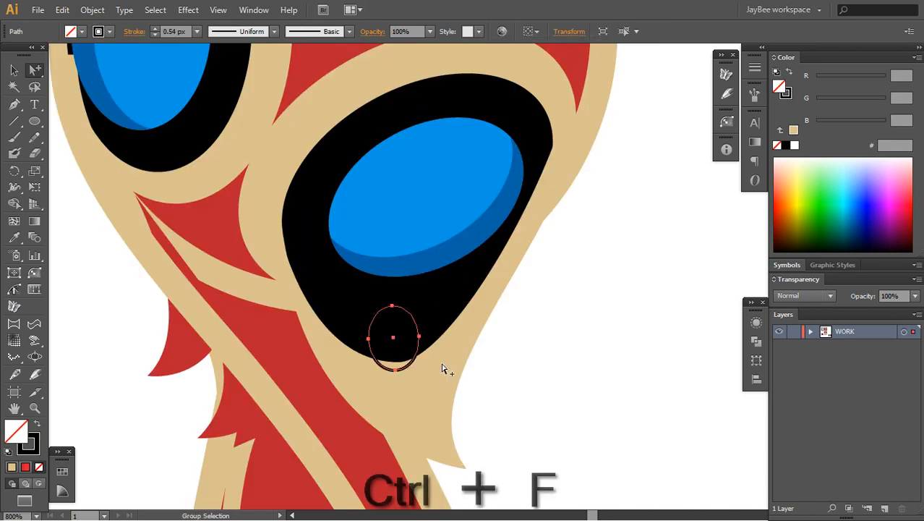
key("shift+x")
key("ctrl+shift+a")
Add two anchor points to the lower left of the red ball circle and delete the segment between them.
key("z")
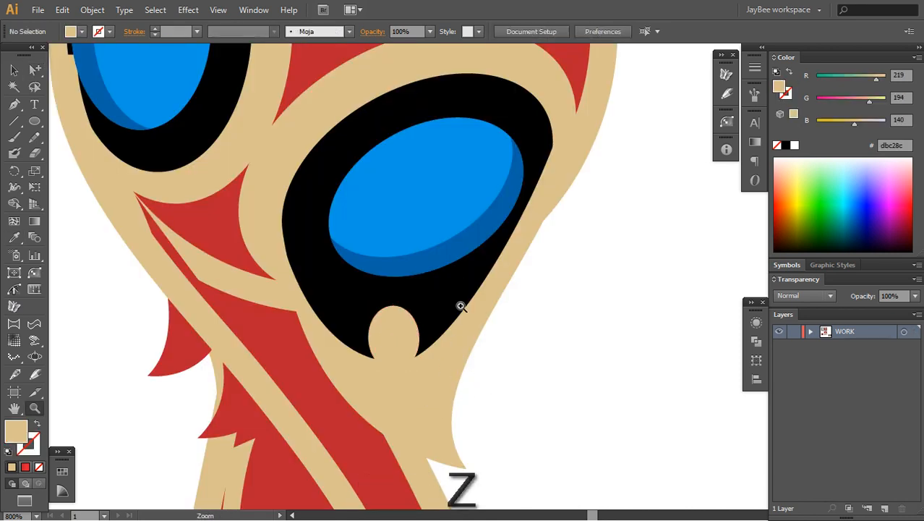
left_click(470, 305, "alt")
left_click(470, 304, "alt")
left_click_drag(489, 257, 462, 311)
left_click_drag(400, 373, 475, 343)
key("a")
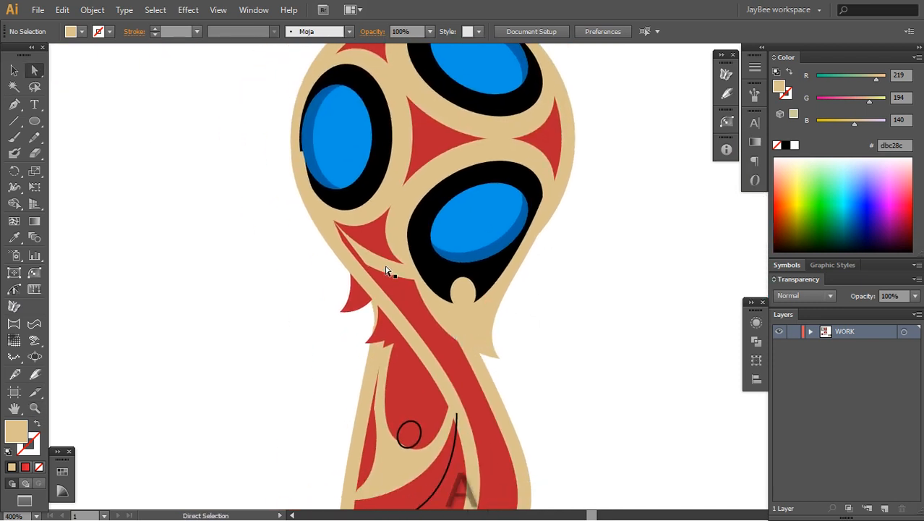
left_click(386, 270)
left_click_drag(390, 273, 383, 308)
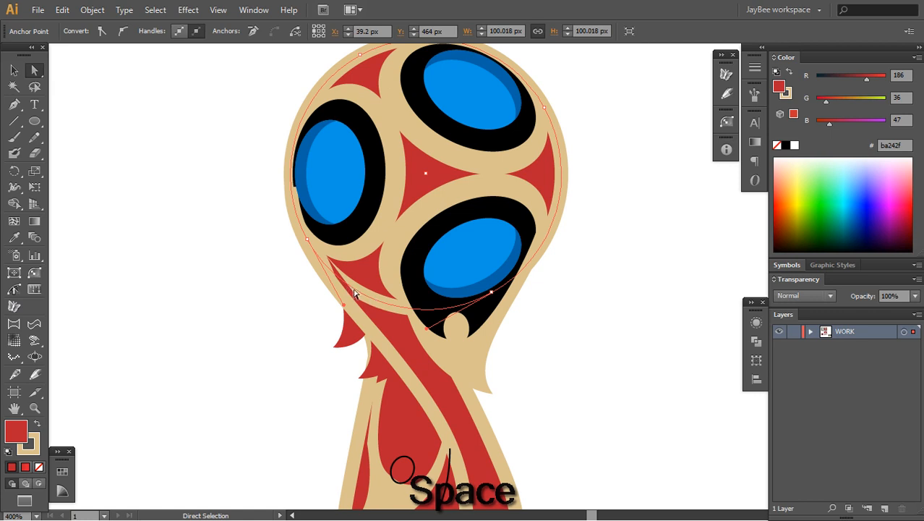
key("p")
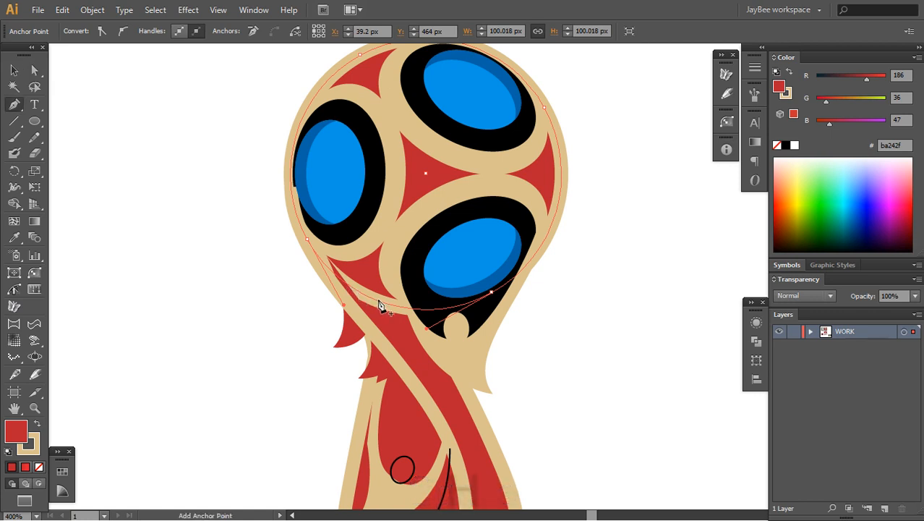
left_click(325, 266)
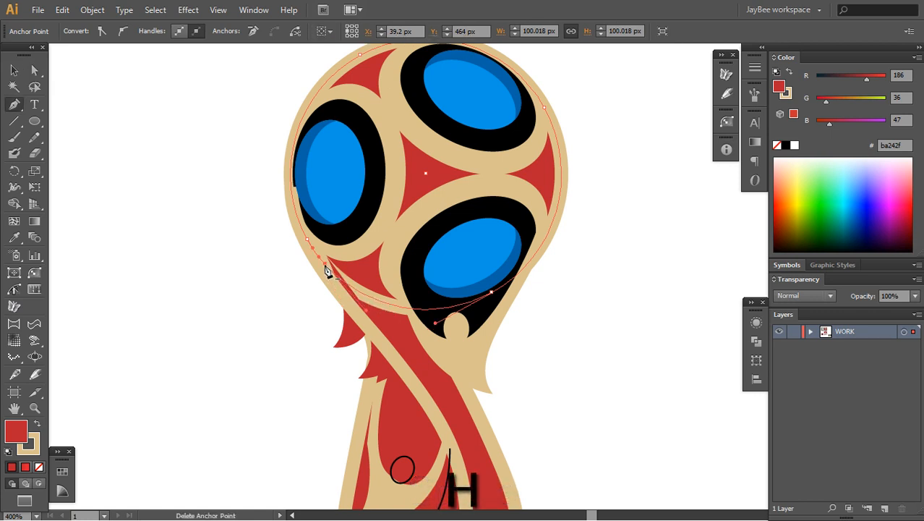
left_click(428, 309)
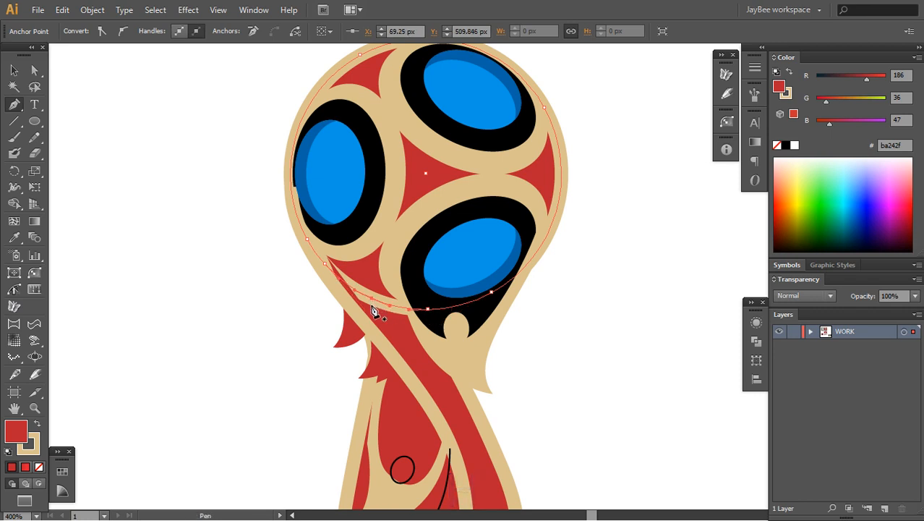
key("Delete")
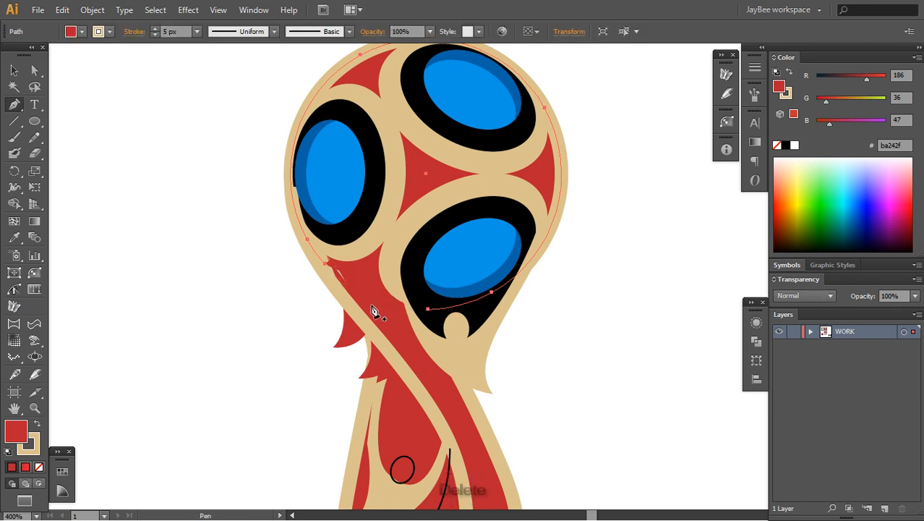
Adjust the open end of the ball circle at its lower left edge and check the paths in outline view.
key("shift+a")
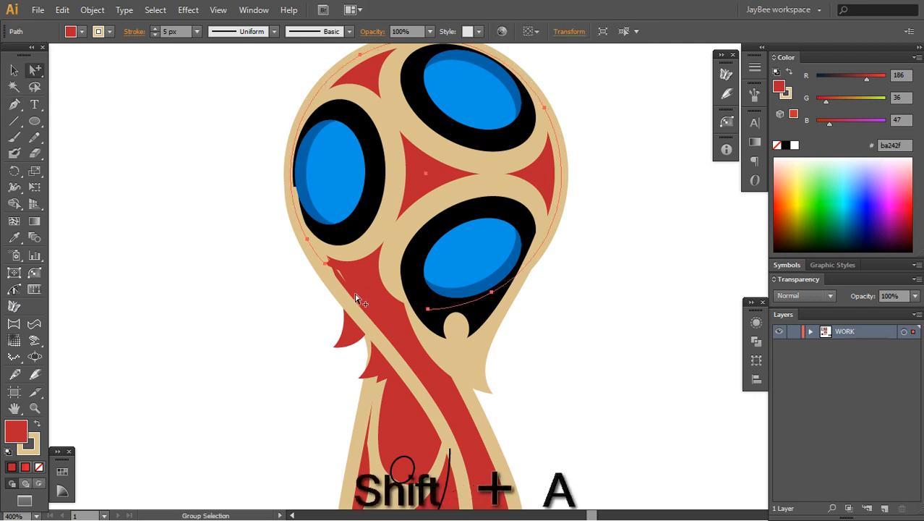
key("a")
left_click(318, 258)
left_click_drag(317, 259, 320, 264)
left_click(299, 301)
key("ctrl+y")
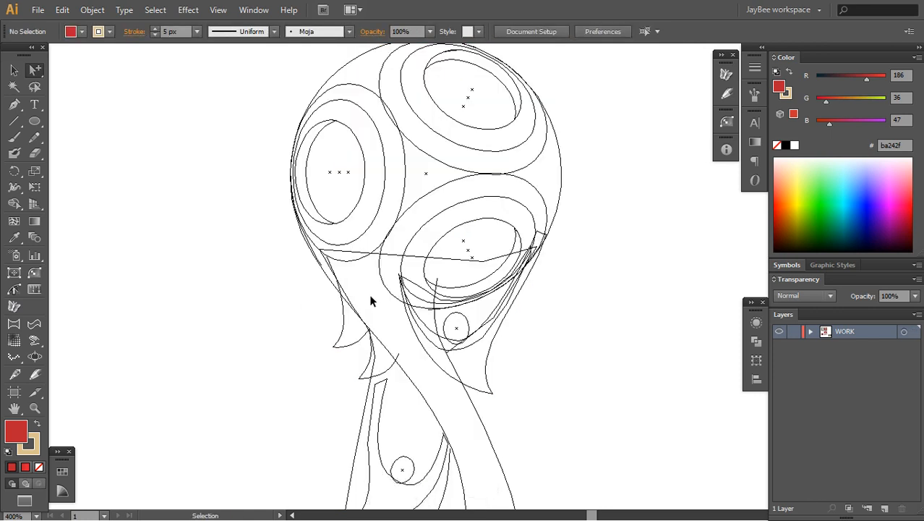
key("ctrl+y")
left_click_drag(324, 377, 320, 354)
Bring the red flame shape at the left of the neck to the front of the artwork.
key("shift+a")
left_click(345, 317)
key("ctrl+x")
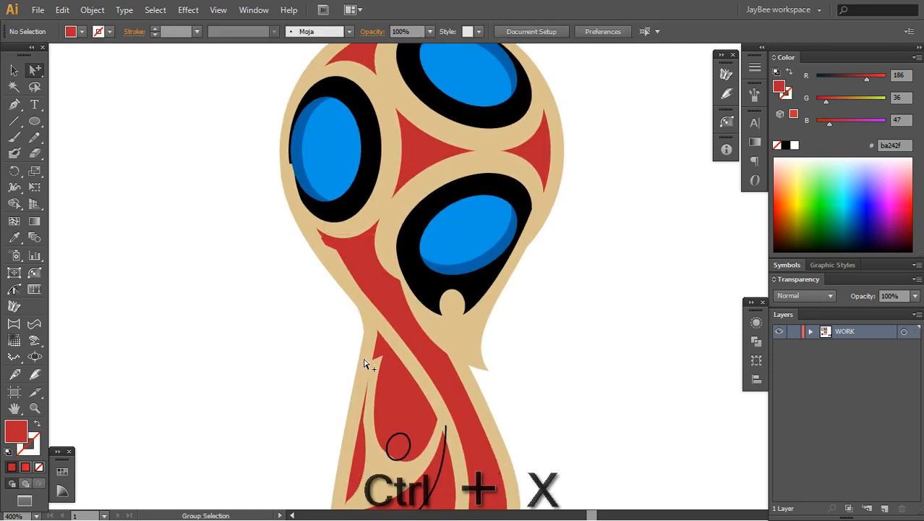
key("ctrl+f")
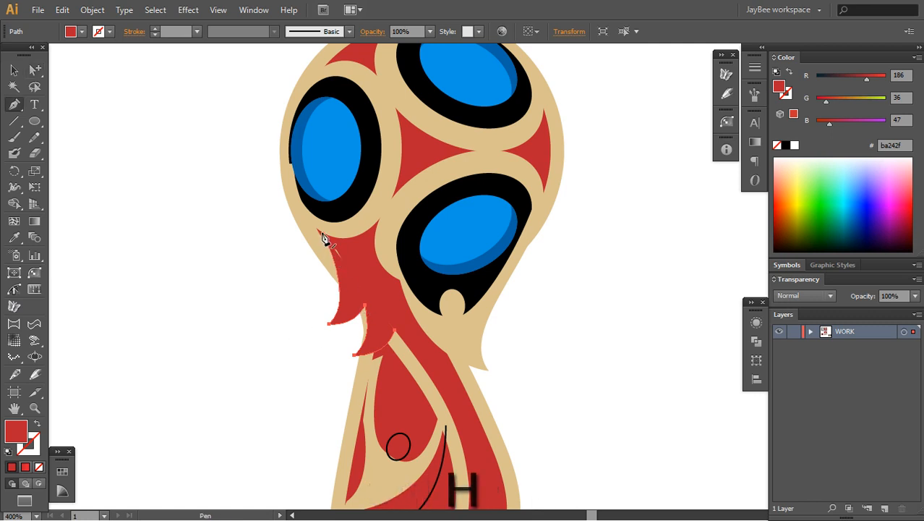
Close the open red flame shape with the Pen tool, running from its upper end down the neck to its lower end.
key("a")
left_click(318, 233)
key("p")
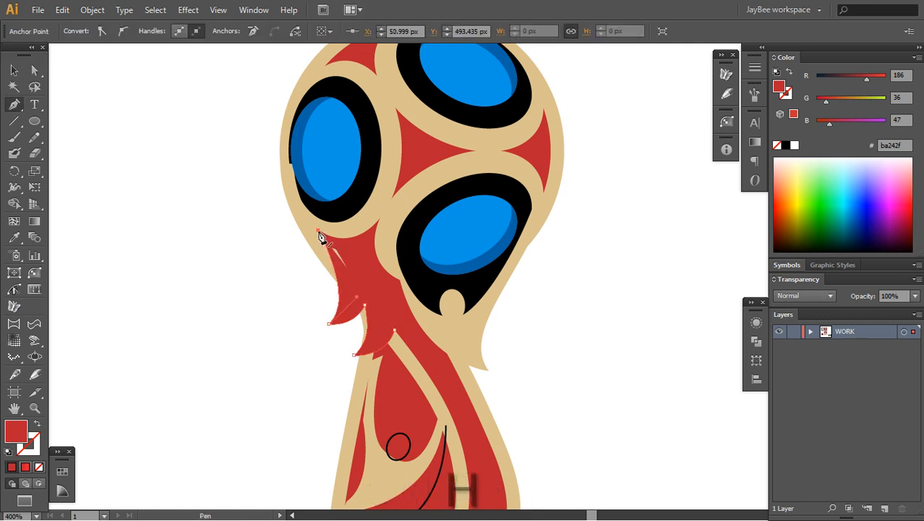
left_click(396, 330)
key("shift+a")
left_click(309, 354)
key("space")
left_click_drag(351, 348, 329, 320)
Duplicate the red flame shape behind the original and give the copy the trophy body's 5 px sand-coloured stroke.
key("shift+a")
left_click(360, 302)
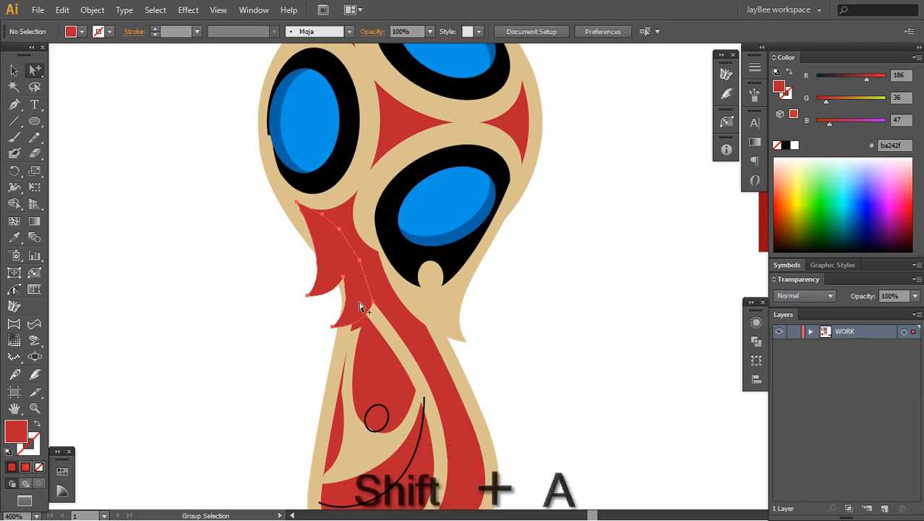
key("ctrl+c")
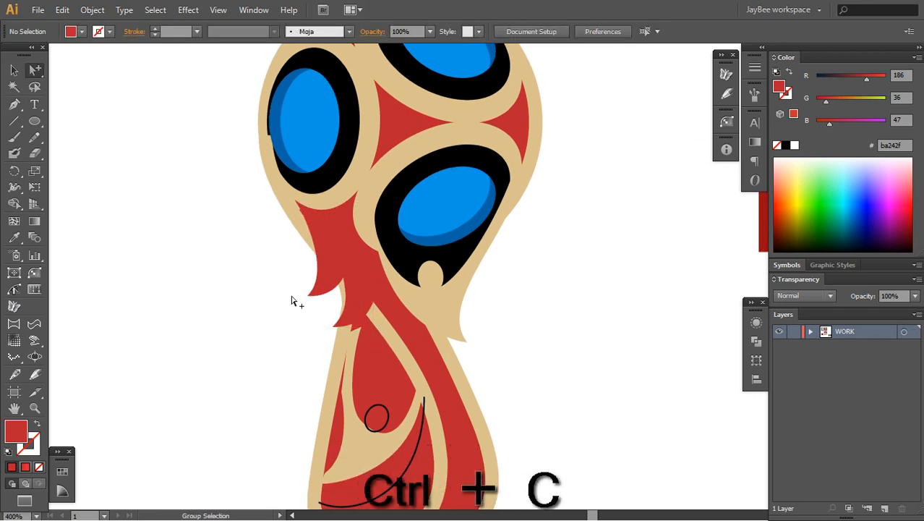
key("ctrl+b")
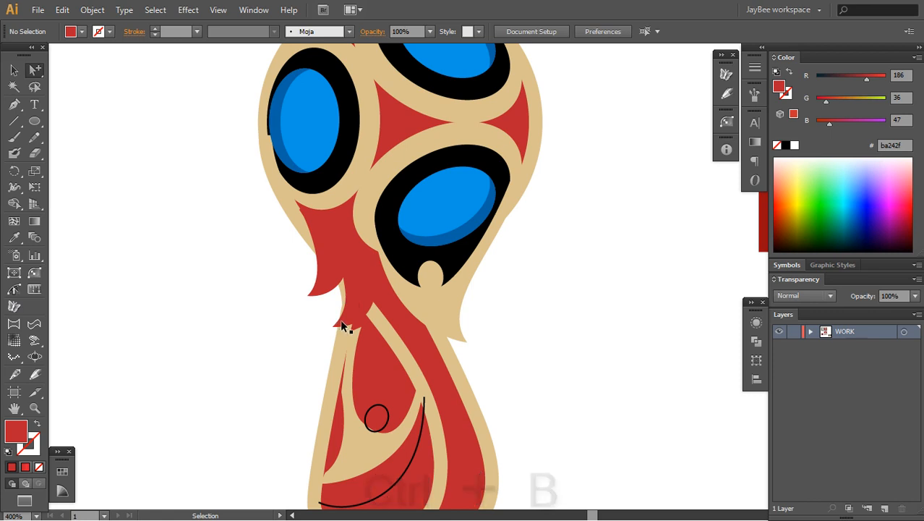
key("space")
left_click_drag(430, 350, 414, 284)
key("i")
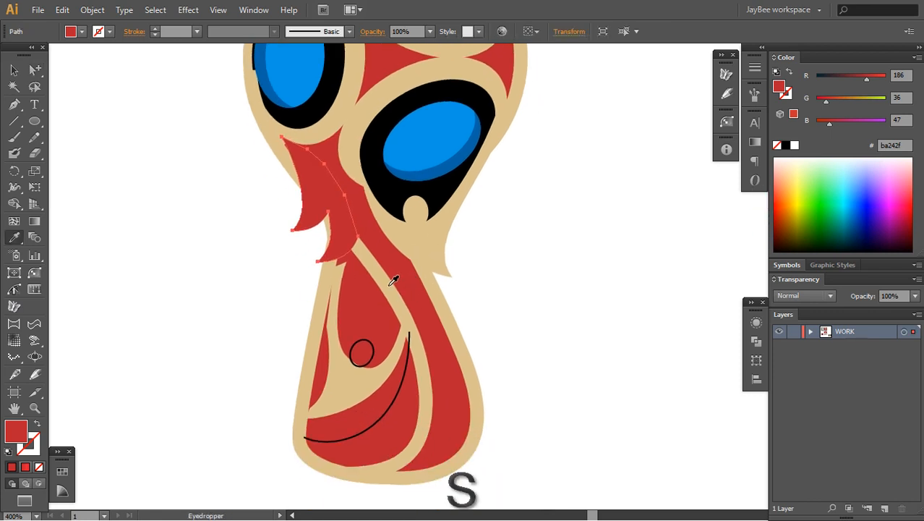
left_click(394, 284)
key("ctrl+h")
key("ctrl+h")
key("z")
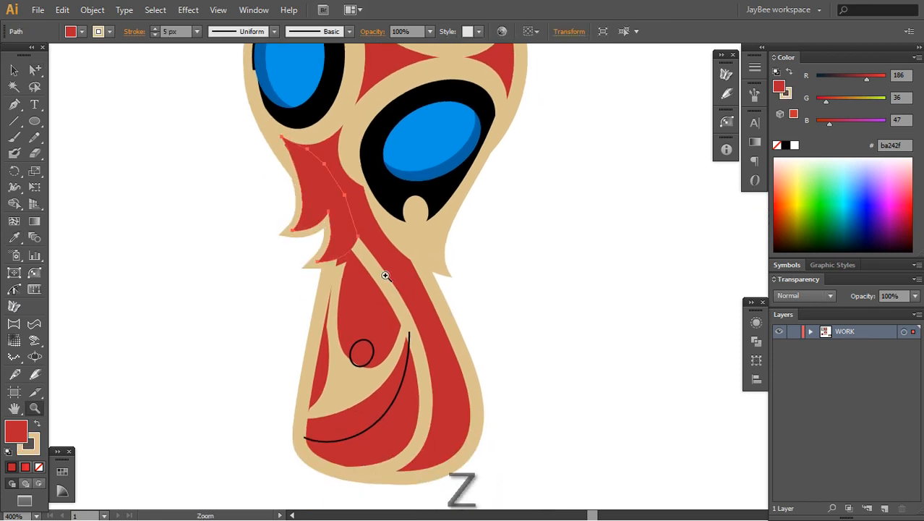
Try outside and inside stroke alignment on the flame's backing copy, then set its sand stroke to centre alignment at 6 px.
left_click(402, 281, "alt")
key("space")
left_click_drag(379, 275, 418, 300)
key("shift+a")
left_click(526, 312)
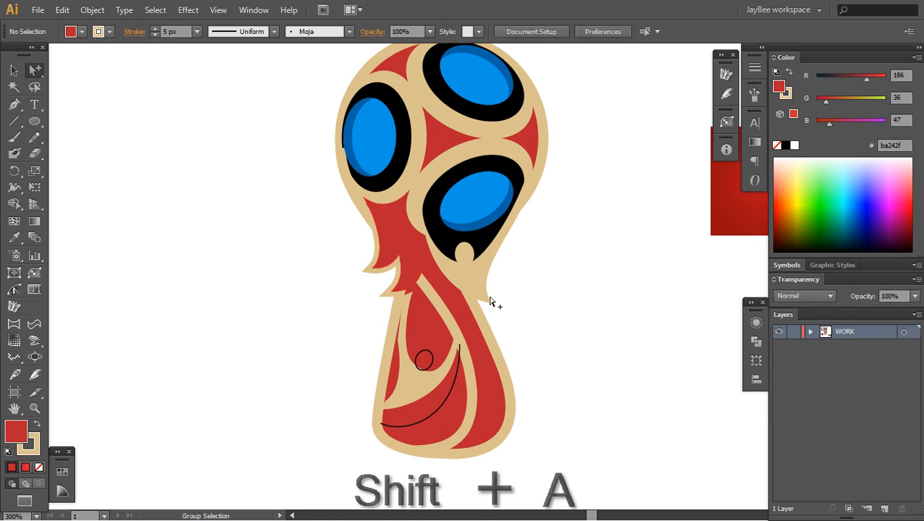
left_click(368, 275)
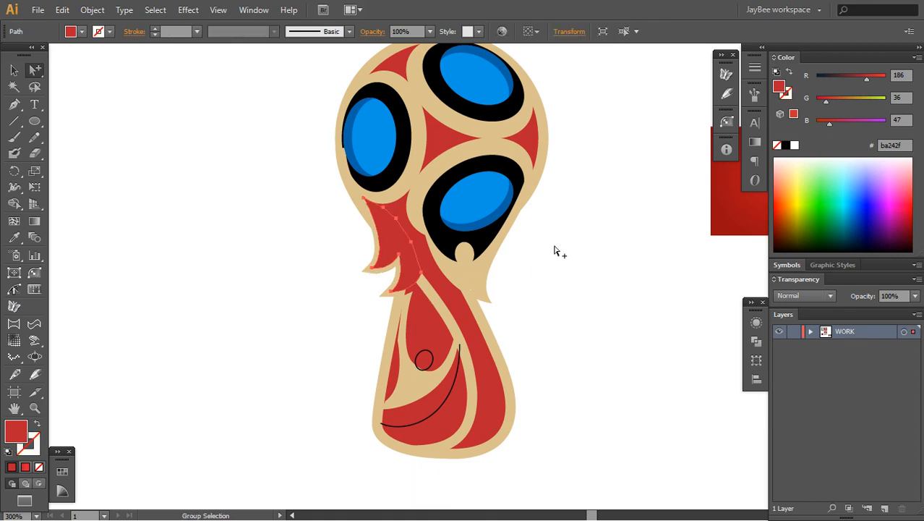
left_click_drag(381, 280, 383, 273)
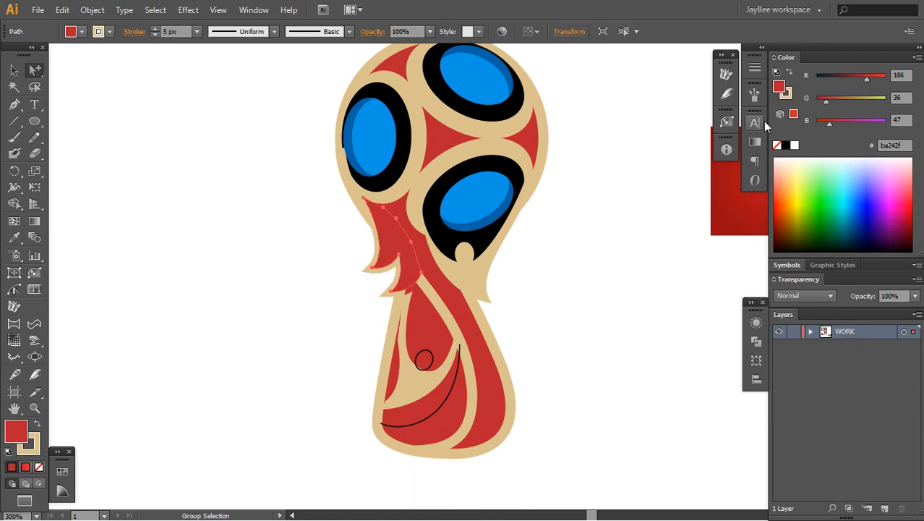
key("x")
left_click(754, 67)
left_click(669, 128)
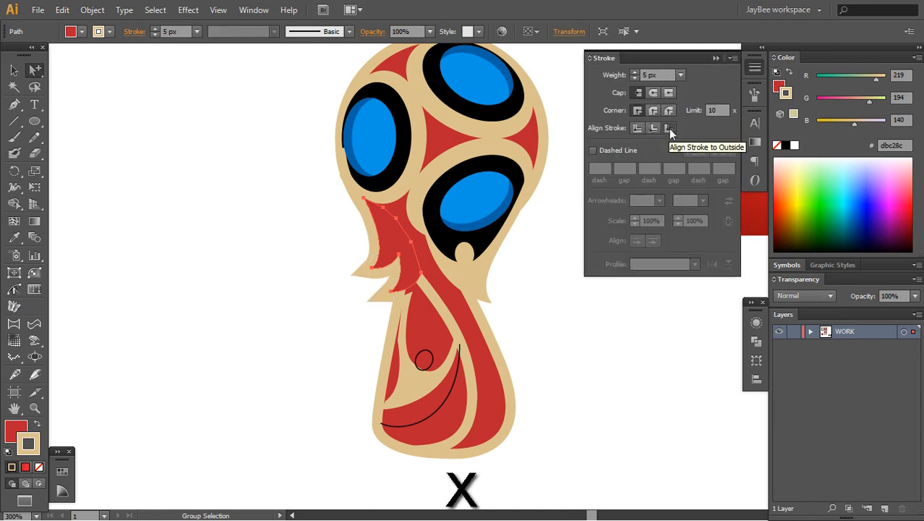
key("space")
left_click_drag(579, 370, 561, 422)
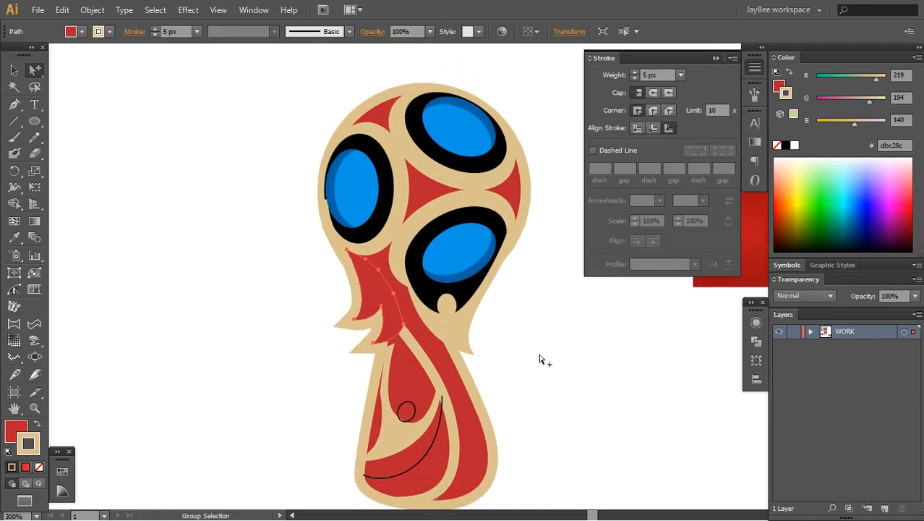
left_click(652, 128)
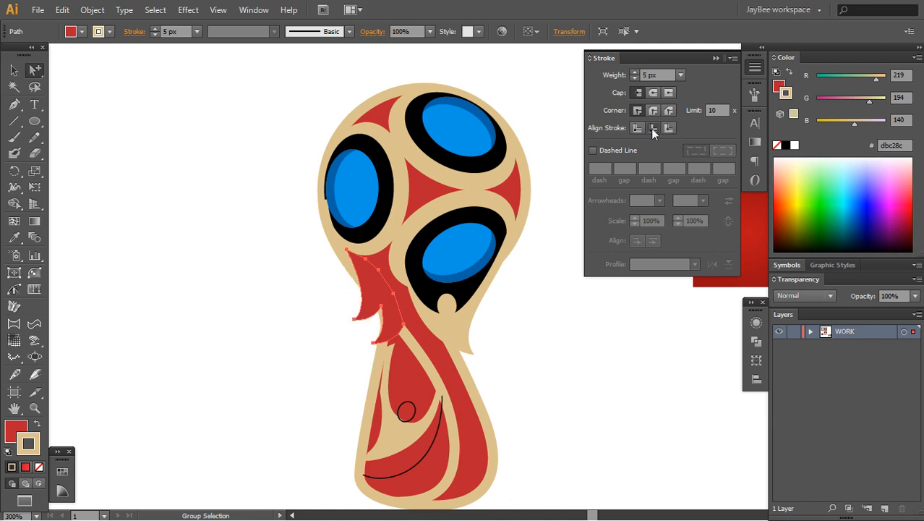
left_click(638, 129)
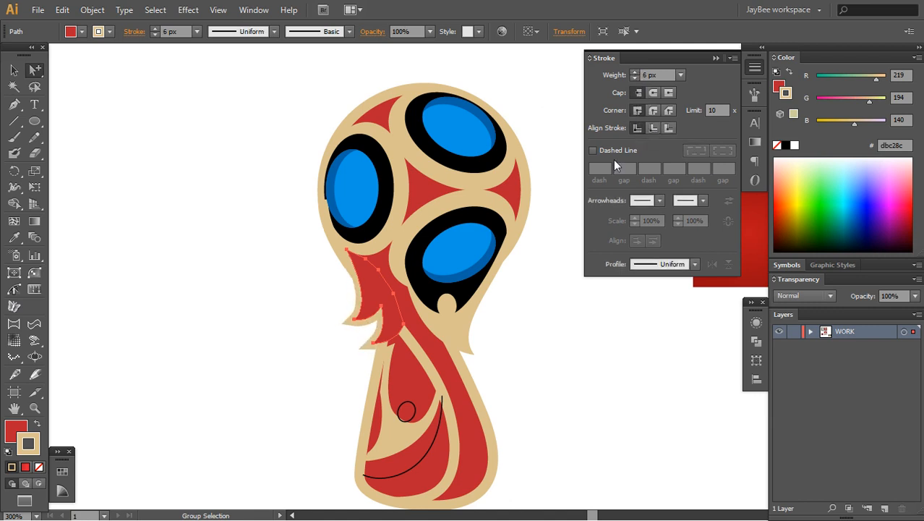
Bring the ball's left black oval with its blue ellipse and dark blue crescent in front of the sand-coloured outline.
key("ctrl+shift+a")
key("z")
left_click(411, 309)
left_click_drag(422, 279, 411, 387)
key("shift+a")
left_click(342, 224)
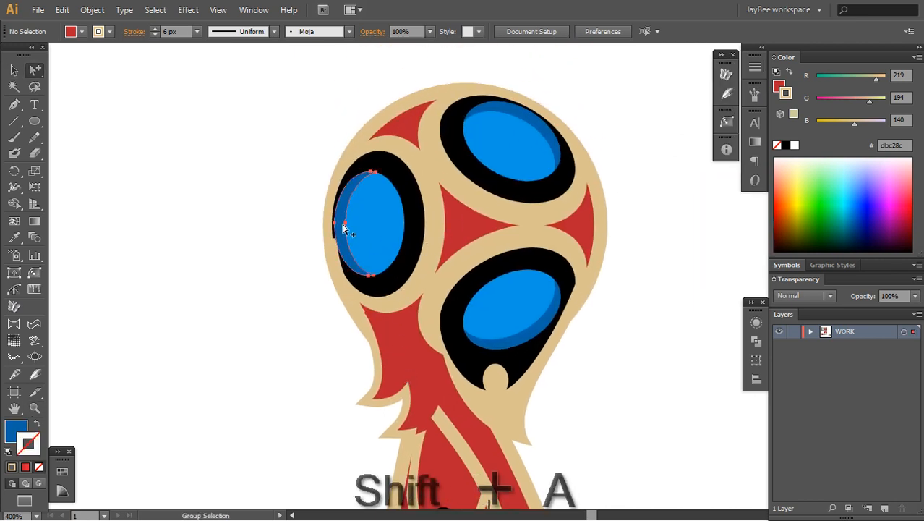
left_click(286, 301)
left_click(331, 259)
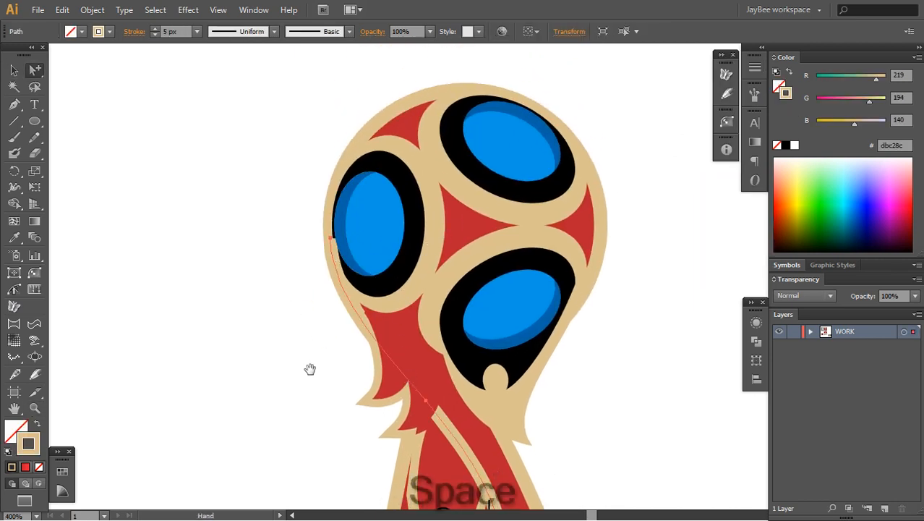
left_click_drag(307, 367, 289, 357)
left_click(281, 285)
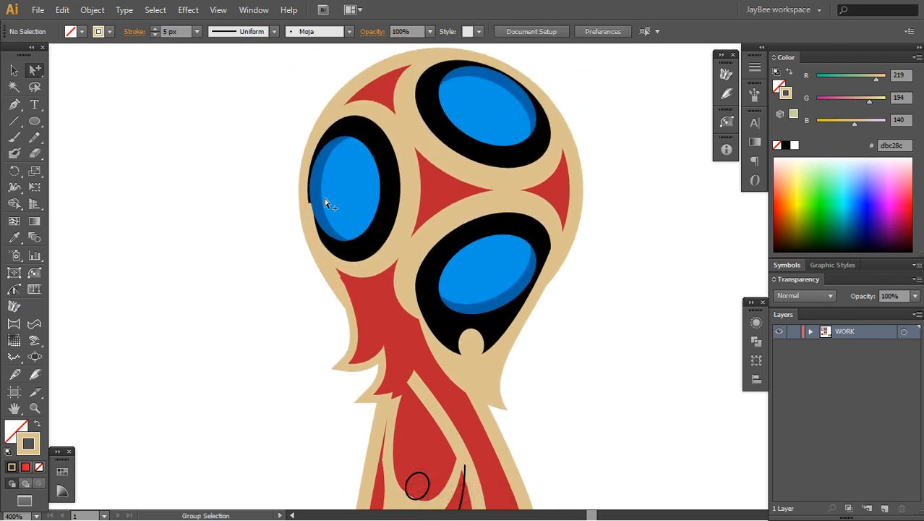
left_click(342, 190)
left_click(351, 187)
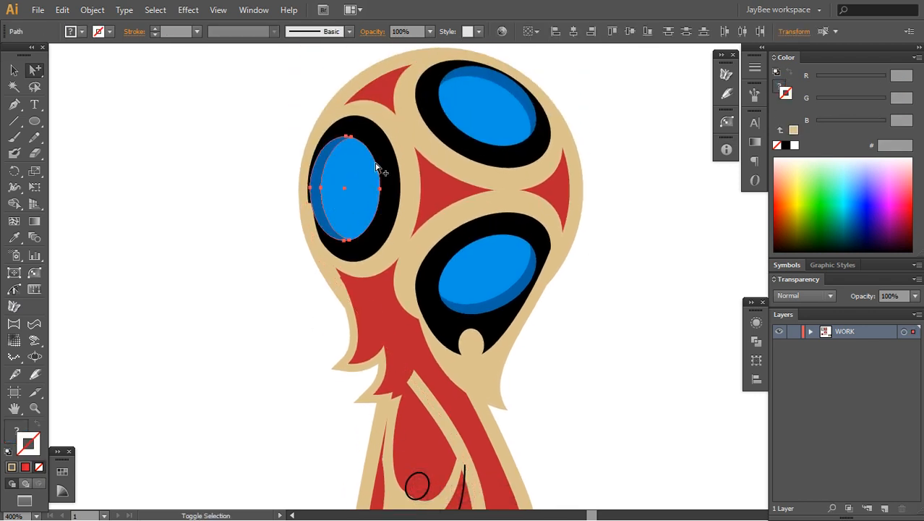
left_click(417, 185)
key("ctrl+x")
key("ctrl+f")
left_click(319, 321)
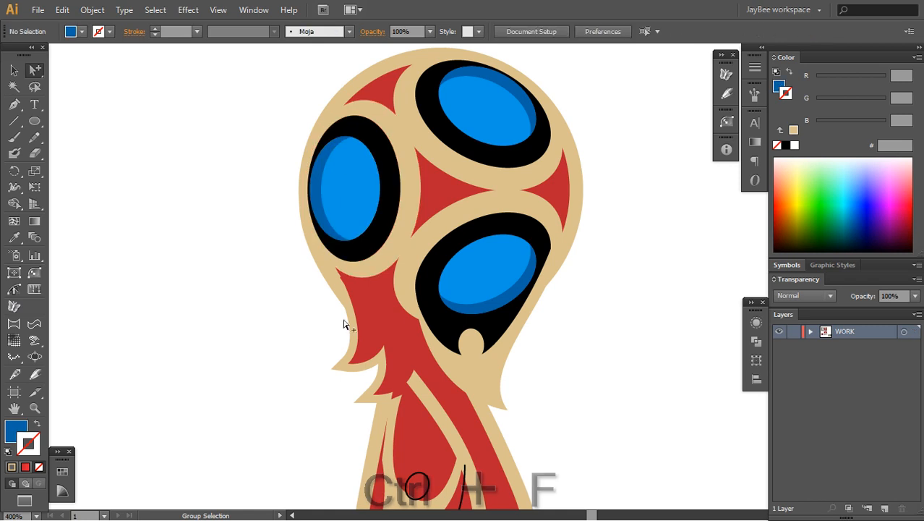
Adjust the curve of the sand-coloured flare's inner edge where it starts beside the black shape's upper right.
left_click_drag(473, 326, 421, 289)
left_click_drag(529, 257, 495, 259)
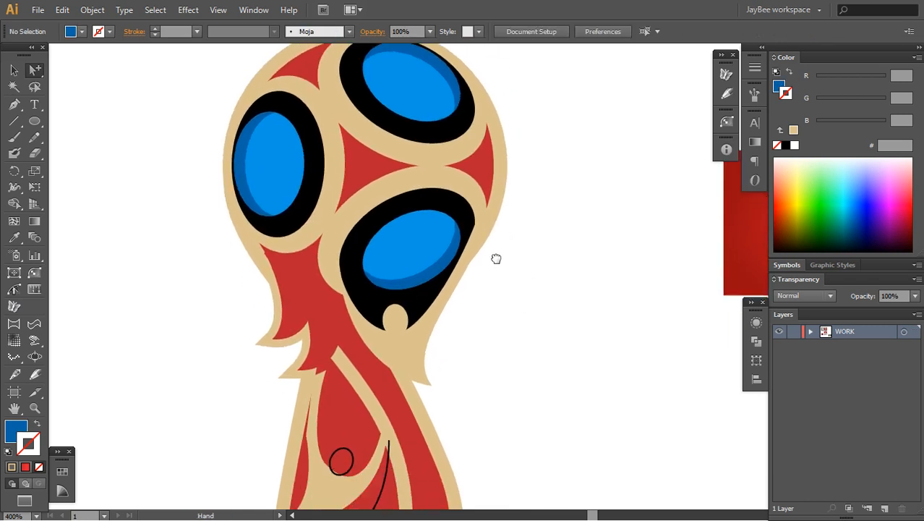
left_click(462, 261)
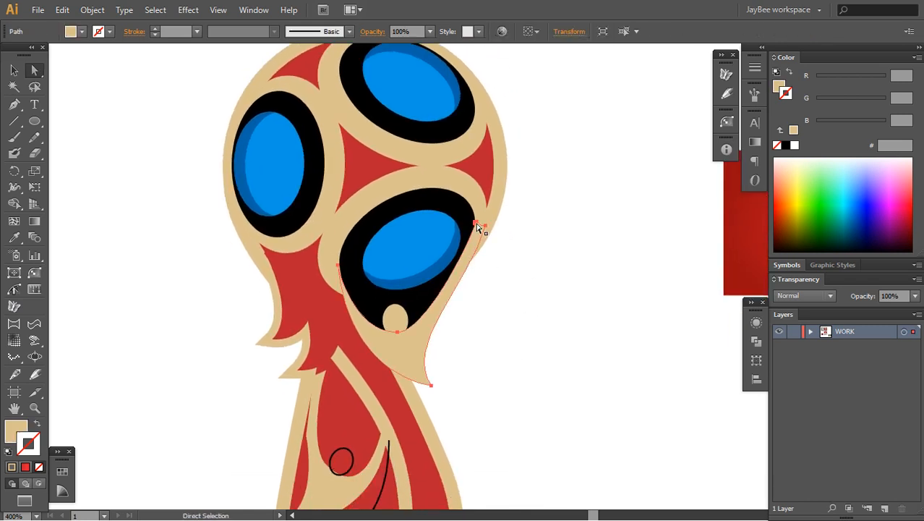
left_click(476, 224)
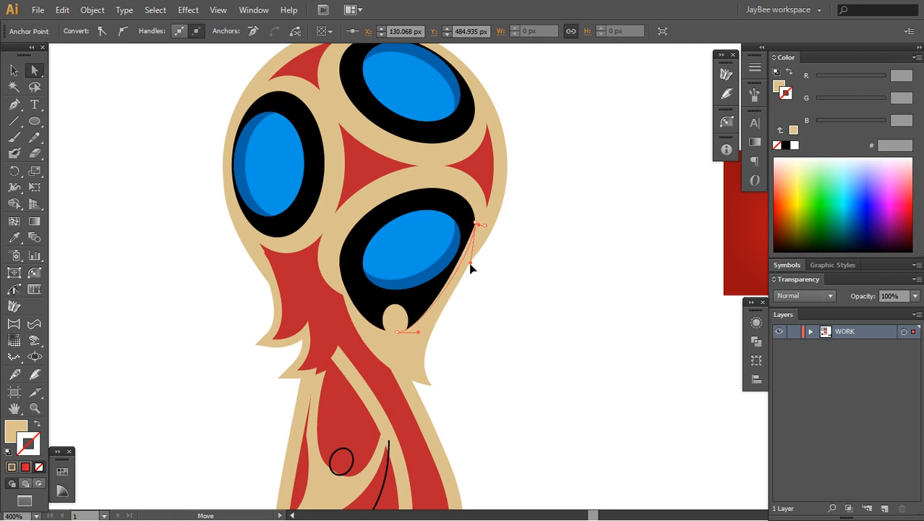
key("a")
left_click(486, 223)
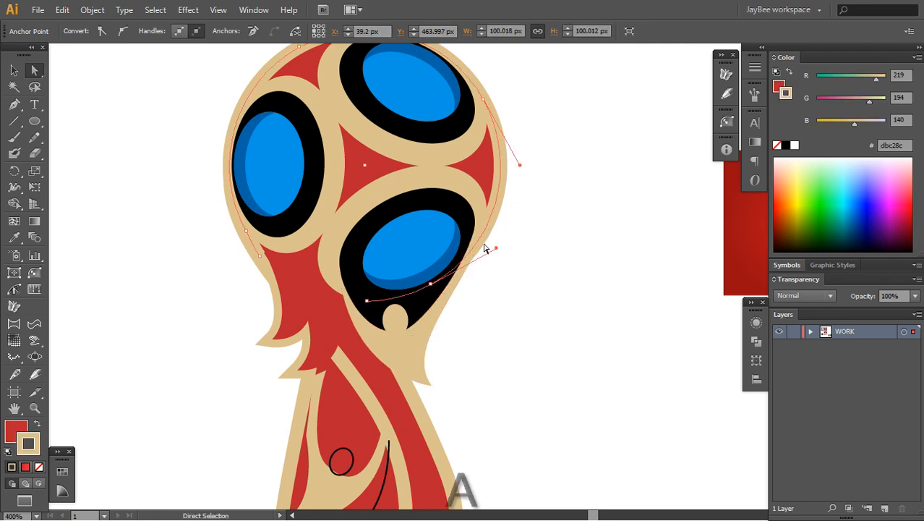
left_click(449, 307)
Shift the flare's outer upper anchor point slightly to blend its edge into the ball's outline.
scroll(484, 241, "up", 1)
key("a")
left_click(468, 217)
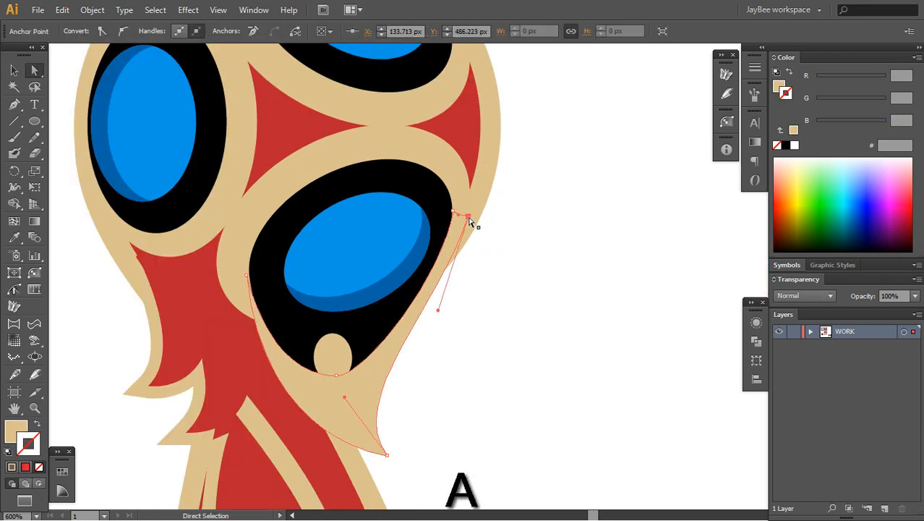
left_click_drag(469, 222, 473, 225)
left_click(450, 319)
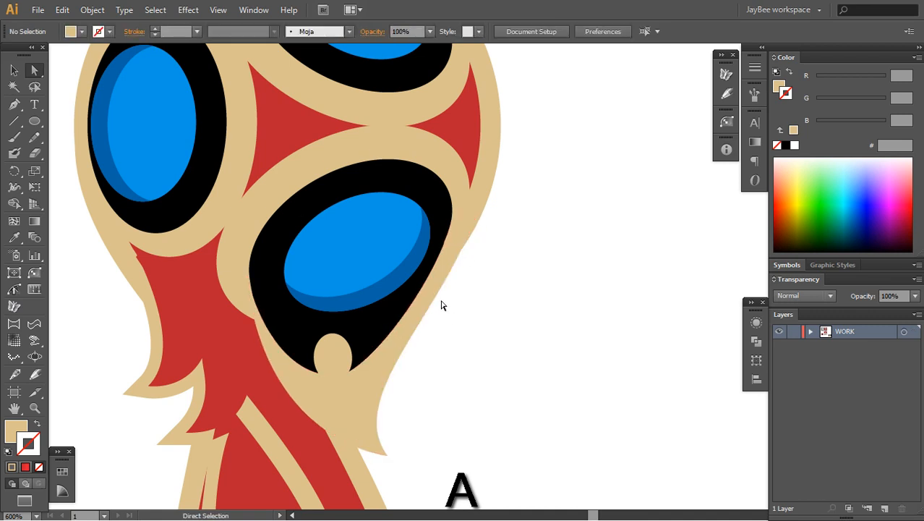
left_click_drag(437, 296, 439, 298)
left_click(474, 219)
left_click(463, 316)
key("z")
left_click(434, 332, "alt")
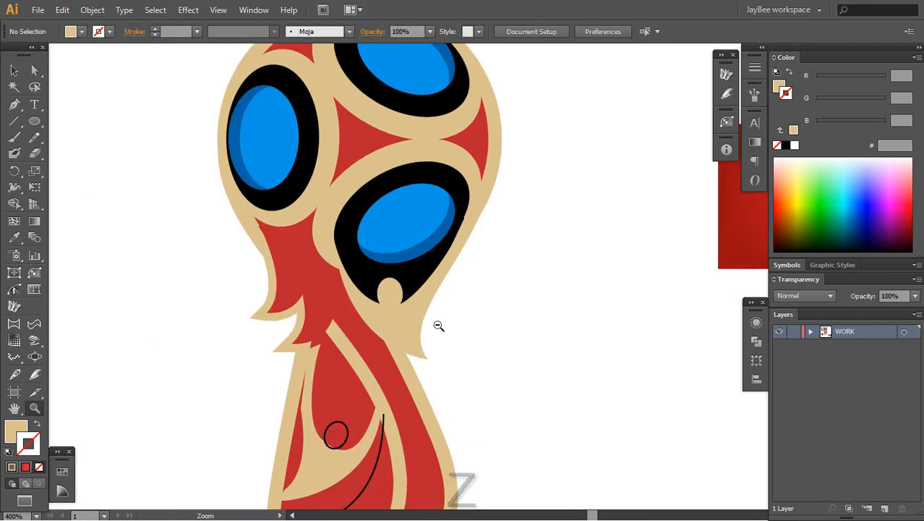
left_click(438, 326, "alt")
Move the sand-coloured flare's left anchor point up beside the red neck to smooth the edge along the black shape.
left_click_drag(434, 248, 428, 264)
left_click(431, 266)
left_click(430, 271)
key("a")
left_click(420, 283)
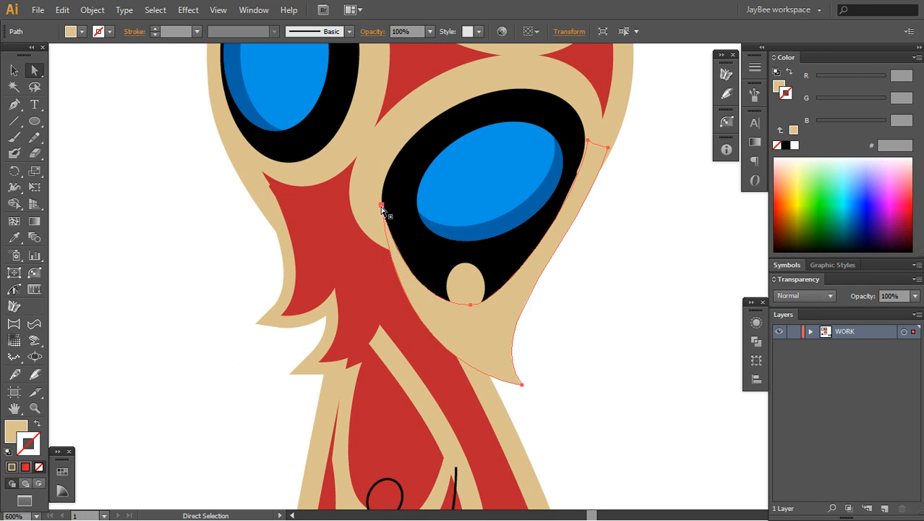
left_click(388, 237)
key("a")
left_click_drag(388, 237, 351, 208)
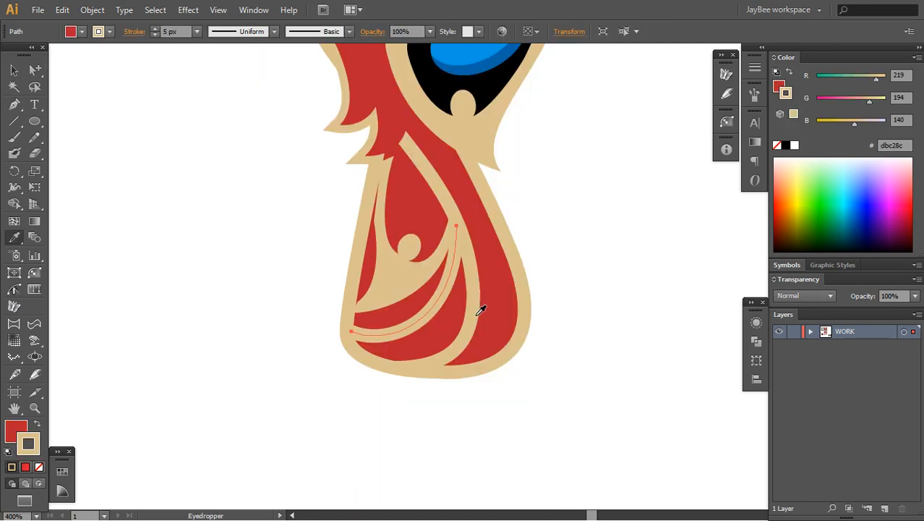
Examine the trophy's base, neck and overall outline for edges that still need cleaning up.
key("a")
left_click(443, 390)
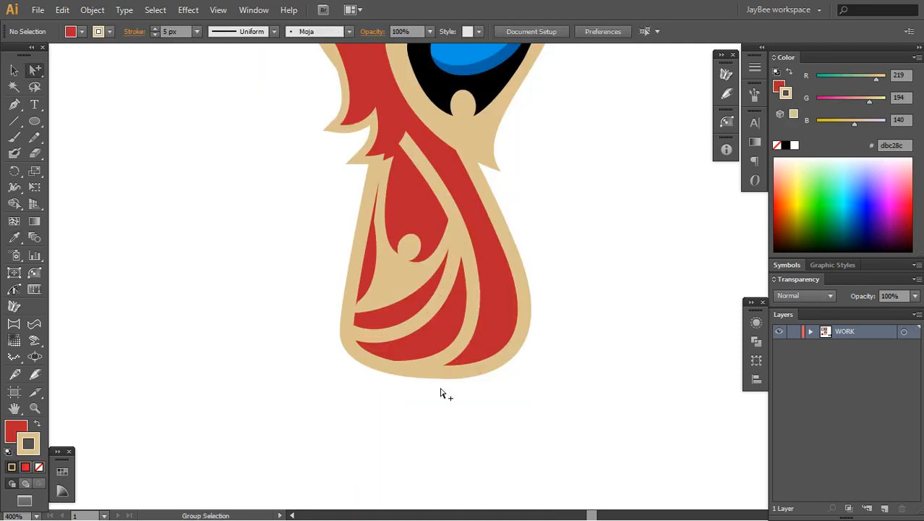
left_click_drag(470, 287, 452, 382)
left_click_drag(406, 256, 412, 294)
key("shift+a")
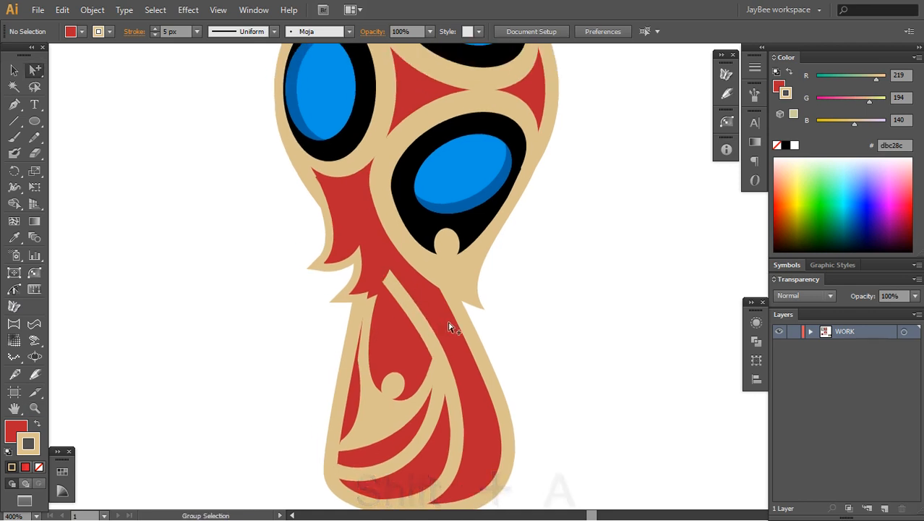
key("z")
left_click(445, 297, "alt")
left_click(446, 296, "alt")
left_click(442, 298, "alt")
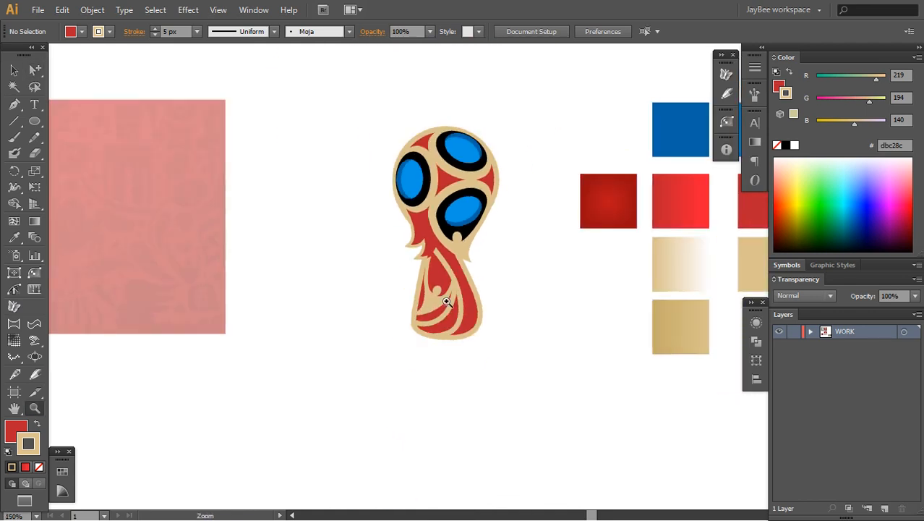
left_click_drag(443, 298, 591, 311)
mouse_move(493, 295)
left_mouse_down()
mouse_move(495, 309)
mouse_move(448, 291)
mouse_move(587, 292)
mouse_move(489, 300)
left_mouse_up()
left_click(515, 274)
left_click(466, 297, "alt")
left_click(499, 242)
left_click(503, 264)
left_click(504, 264)
Draw a closed curved strip with the Pen tool along the lower edge of the red neck, from its notch to the sand-coloured tip.
key("shift+a")
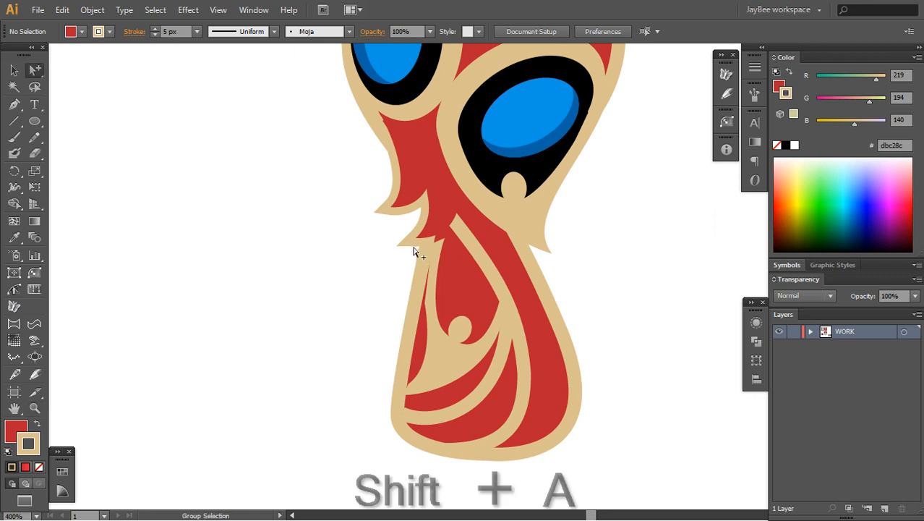
left_click(423, 237)
left_click(392, 275, "ctrl")
key("z")
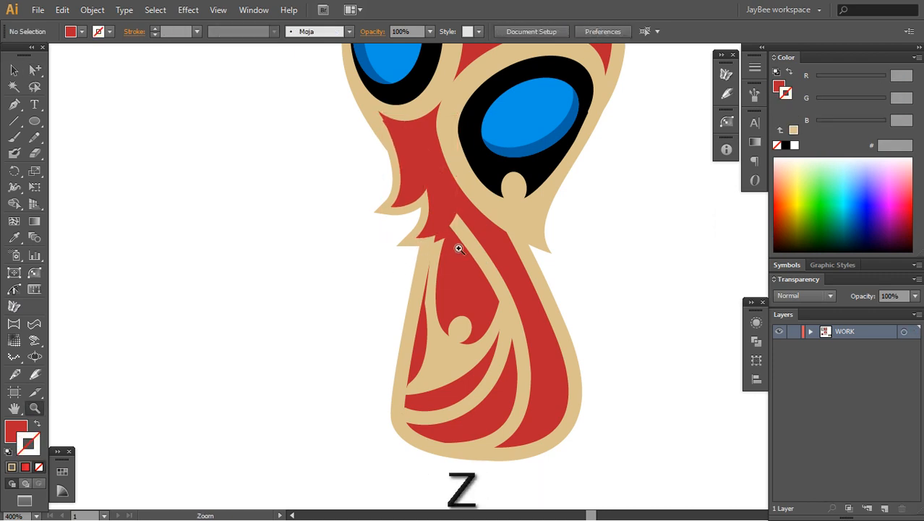
left_click(462, 246)
key("h")
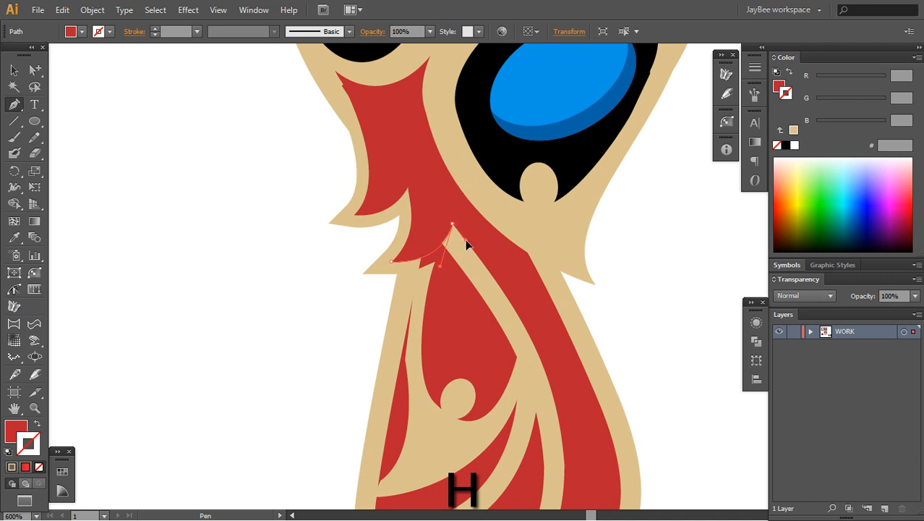
left_click(467, 245)
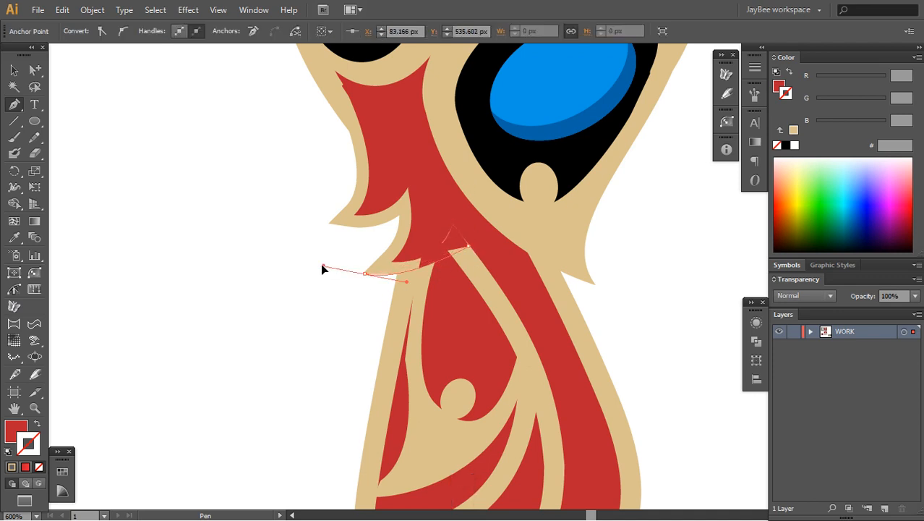
left_click(364, 273)
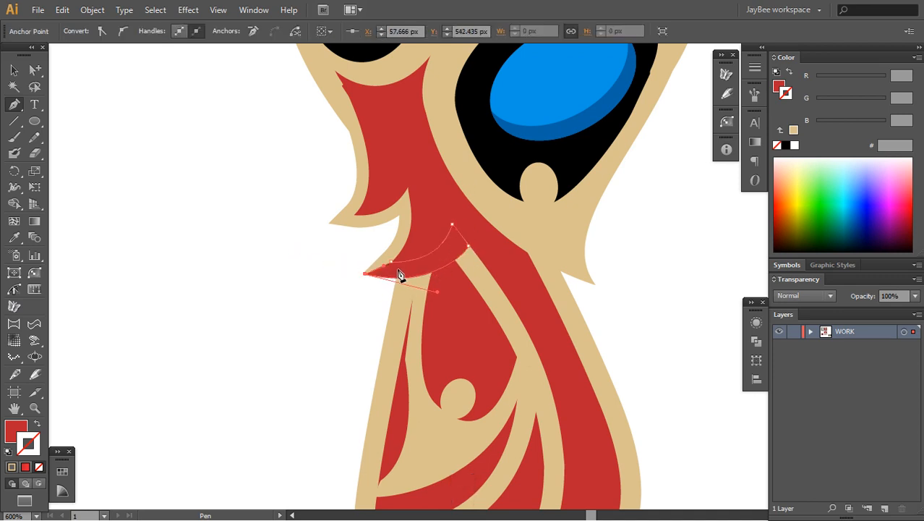
Fill the curved strip below the red neck with the sand colour sampled from the trophy's body.
key("s")
left_click(428, 426)
key("shift+a")
left_click(308, 369)
key("z")
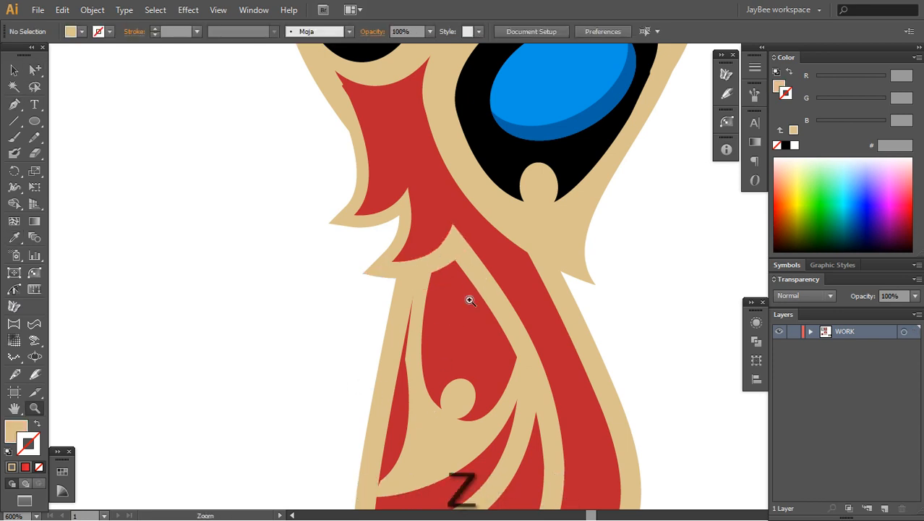
Move the red neck's upper outer anchor point outward, deeper into the sand-coloured border beneath the tall black oval.
left_click(470, 295, "alt")
left_click(470, 293, "alt")
left_click_drag(474, 285, 441, 271)
left_click(371, 214)
left_click(382, 224)
key("a")
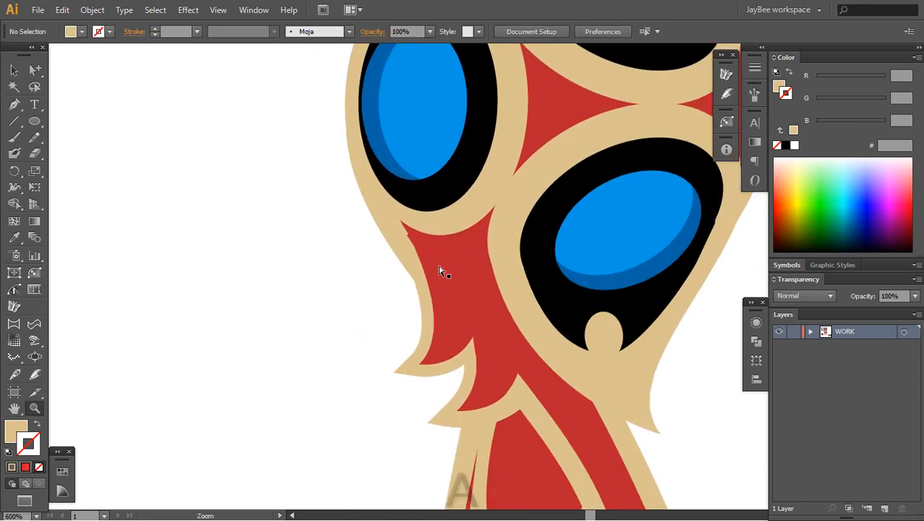
left_click(441, 270)
key("ctrl+shift+a")
left_click(528, 403)
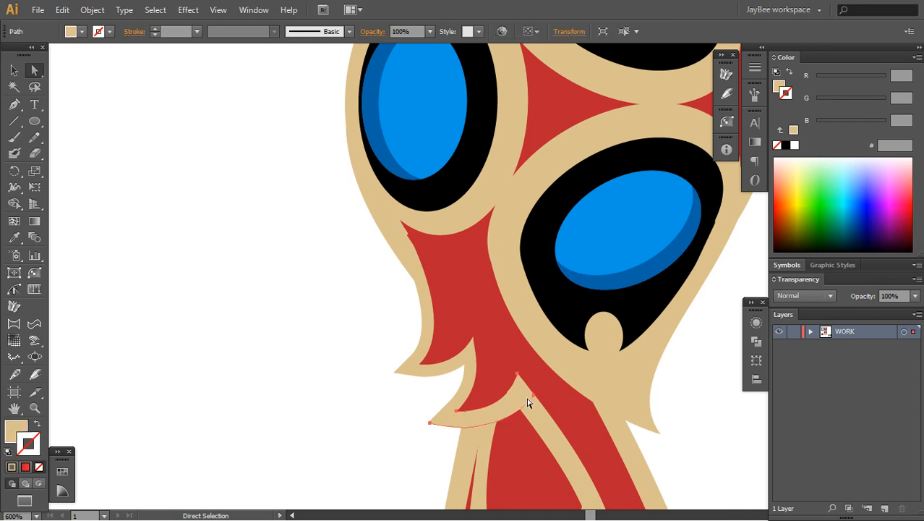
left_click(546, 434)
left_click(418, 248)
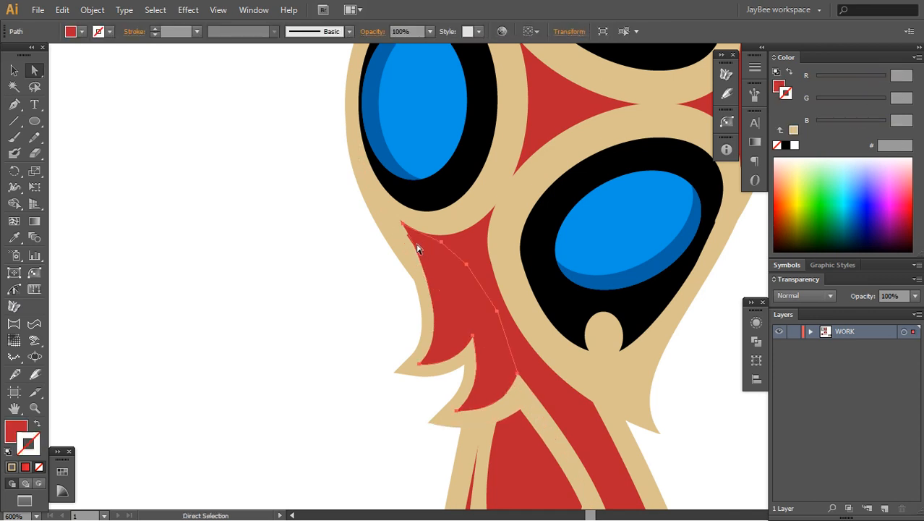
left_click_drag(406, 230, 397, 215)
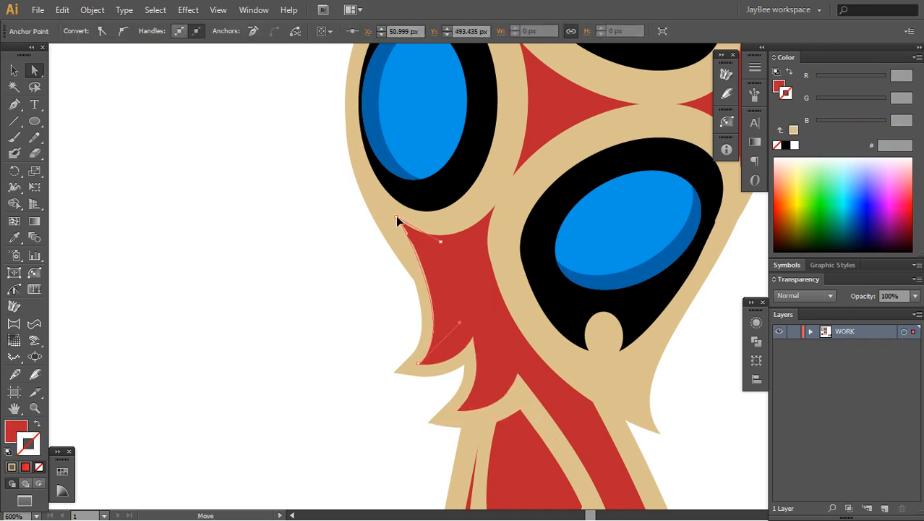
Add an anchor point to the red neck's upper edge close to its outer corner and shift it slightly downward.
key("p")
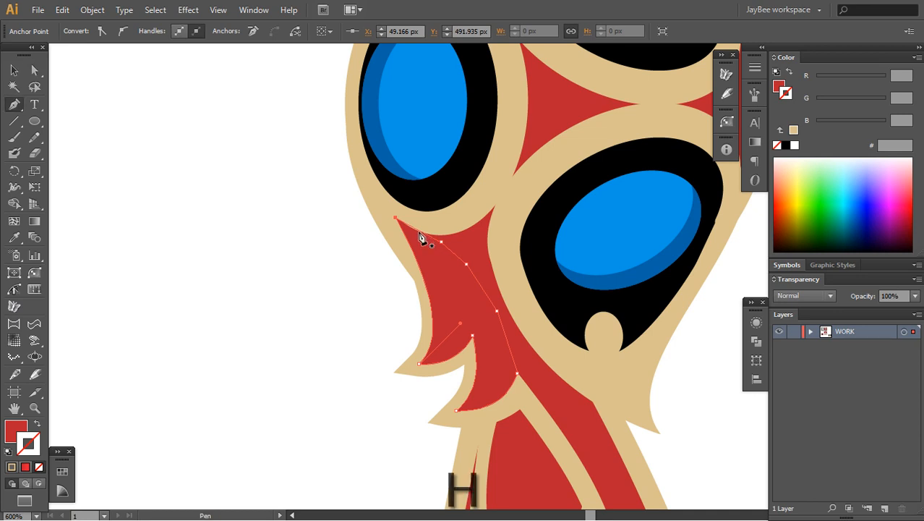
left_click(418, 230)
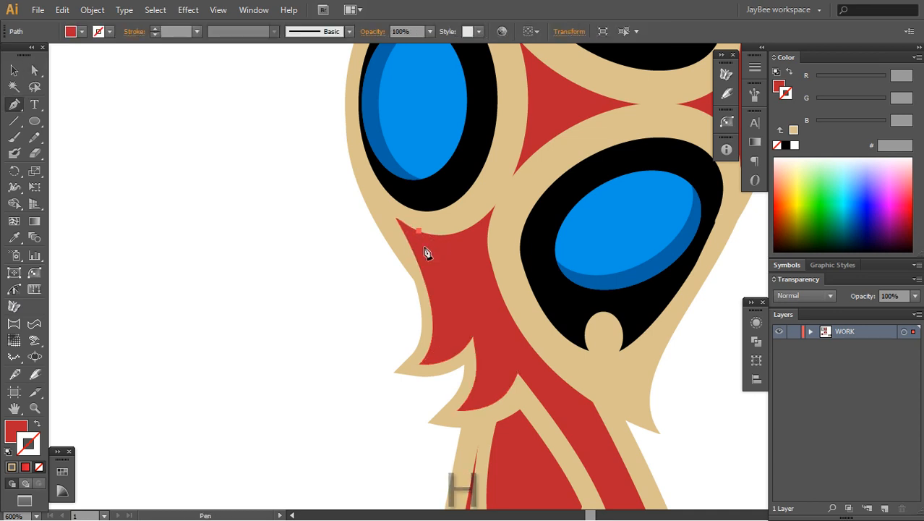
key("z")
left_click(432, 243)
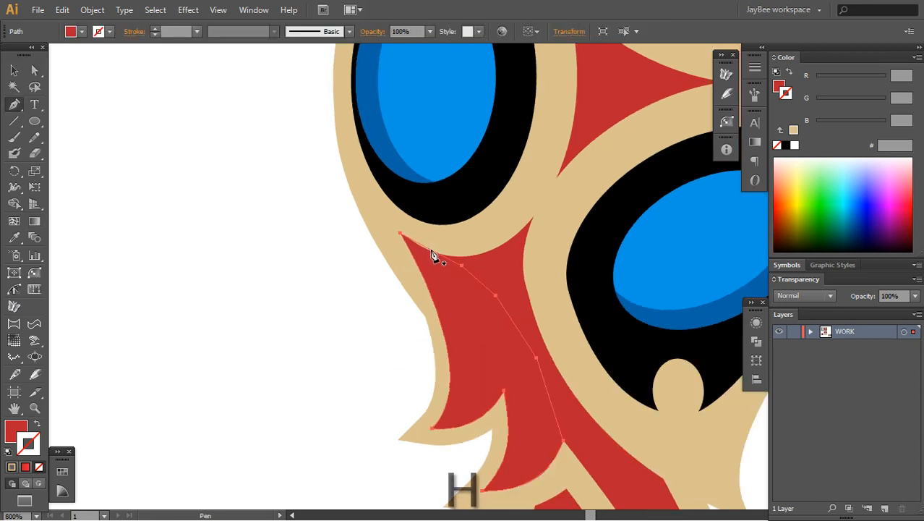
left_click(430, 249)
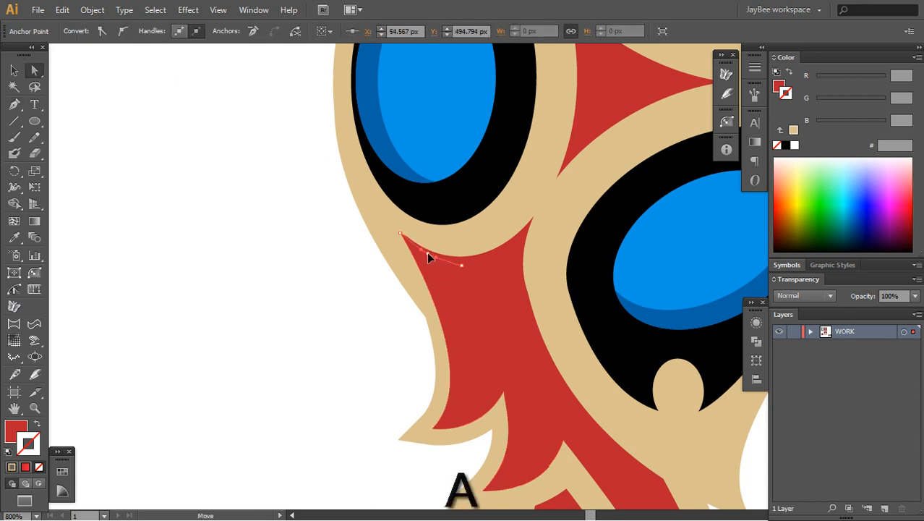
left_click(427, 256)
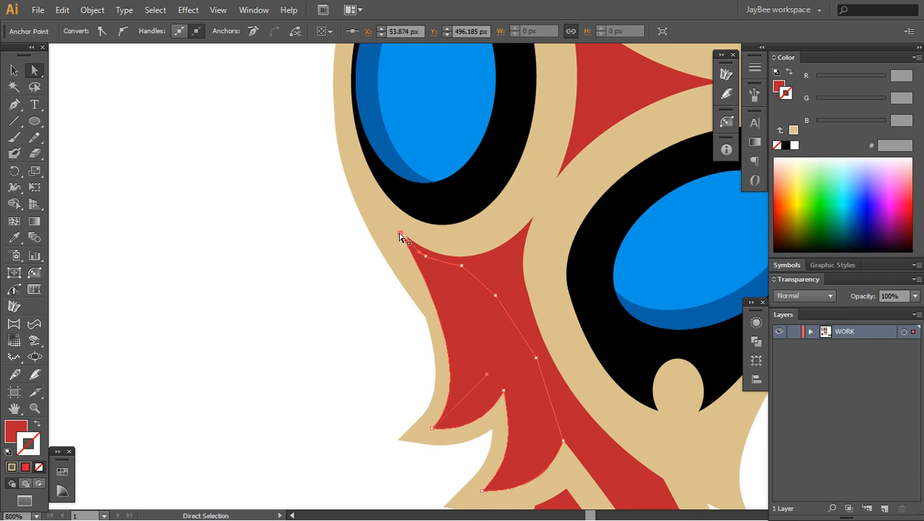
Nudge the red neck's outer corner and the added anchor point up and outward to smooth the pointed tip.
left_click_drag(400, 236, 394, 222)
left_click_drag(426, 255, 411, 243)
left_click(405, 340)
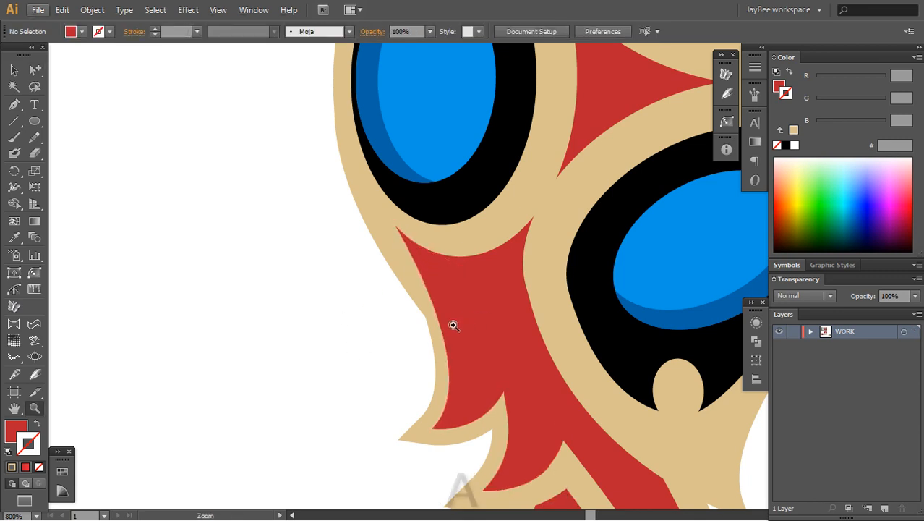
Examine the whole coloured trophy and the reference image with its overlaid line drawing.
left_click(383, 357, "alt")
left_click(391, 354, "alt")
left_click(405, 350, "alt")
left_click(527, 290, "alt")
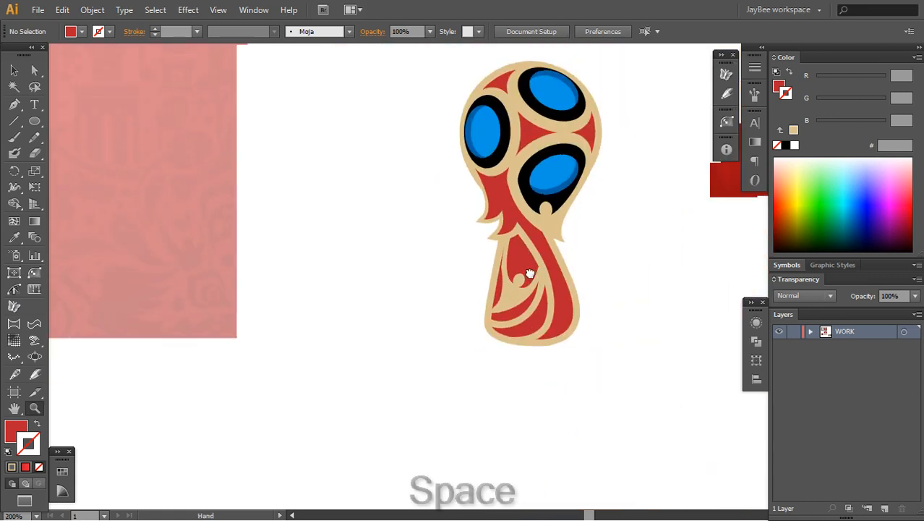
left_click_drag(528, 273, 438, 288)
left_click(439, 289)
left_click_drag(467, 256, 651, 305)
left_click(475, 290, "alt")
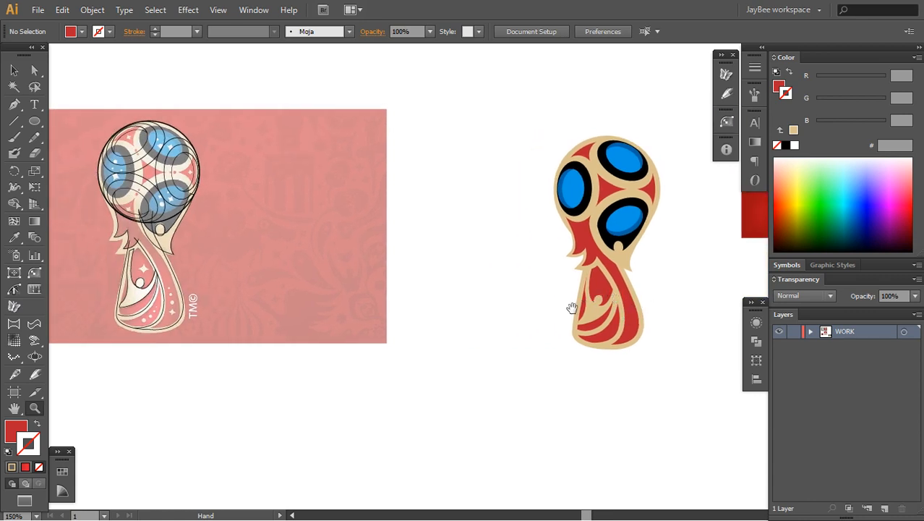
left_click_drag(409, 292, 533, 315)
Select the black line drawing on top of the reference image and move it below the image.
key("v")
left_click_drag(319, 401, 235, 141)
left_click(379, 291, "shift")
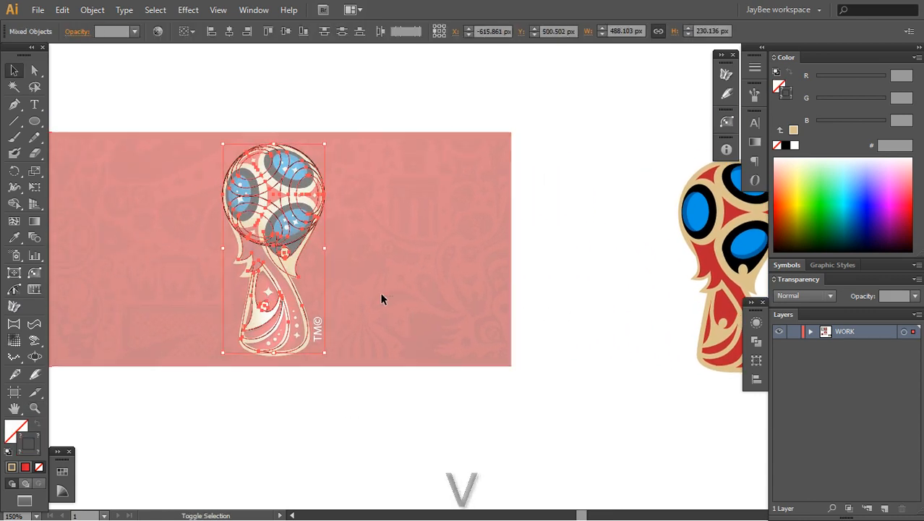
left_click_drag(293, 221, 303, 466)
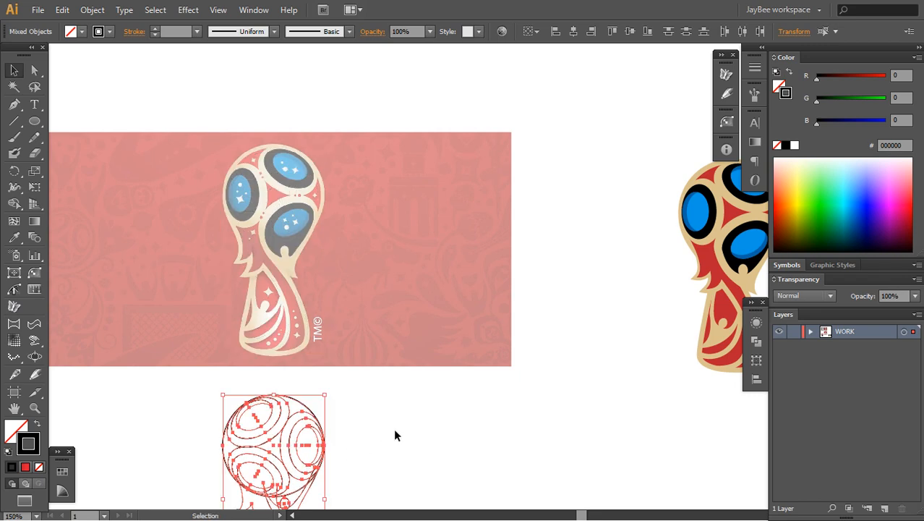
left_click(394, 433)
Compare the coloured trophy with the uncovered reference image for details still missing, such as the small stars.
left_click_drag(444, 384, 341, 363)
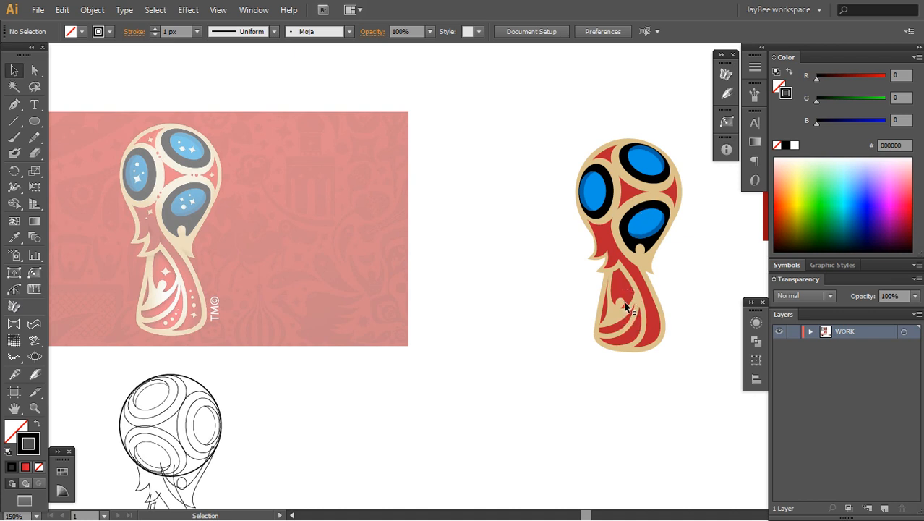
left_click_drag(616, 309, 613, 293)
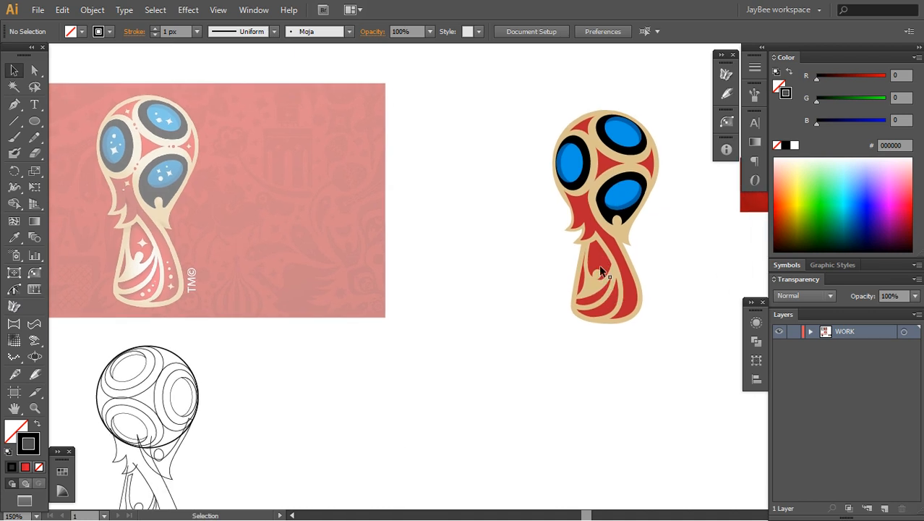
left_click_drag(572, 251, 519, 356)
key("ctrl+space")
left_click(530, 266)
left_click(525, 266)
left_click_drag(466, 323, 475, 340)
left_click_drag(424, 214, 427, 250)
Cut the trophy's red ball circle with its sand-coloured outline and paste it behind all the other shapes.
key("shift+a")
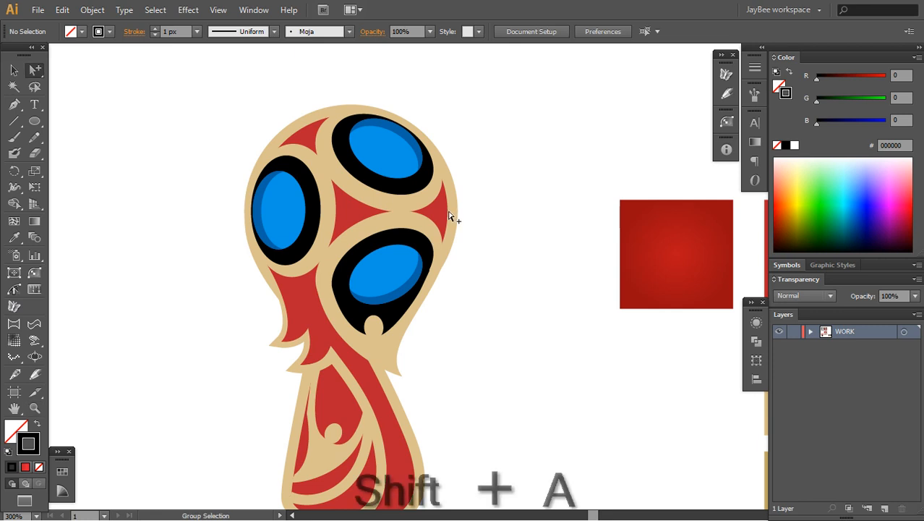
left_click(455, 221)
key("ctrl+x")
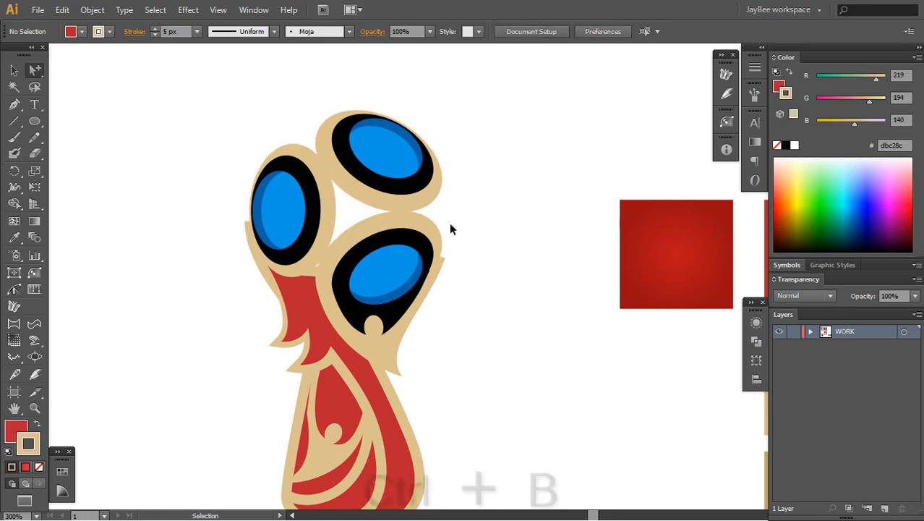
key("ctrl+b")
key("shift+a")
key("space")
left_click_drag(484, 331, 452, 266)
left_click(383, 320)
left_click(472, 347)
Draw an upright four-pointed star with the Star tool in the empty space beside the trophy.
key("space")
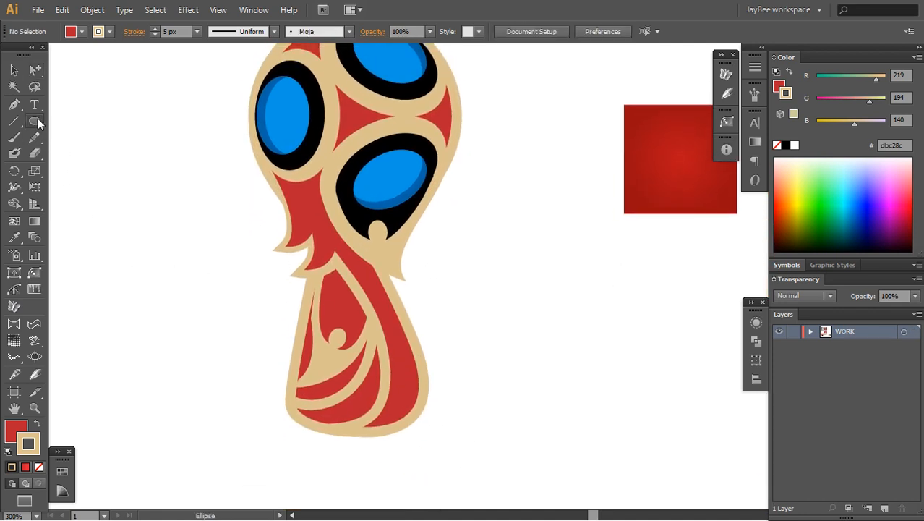
left_click_drag(39, 123, 74, 184)
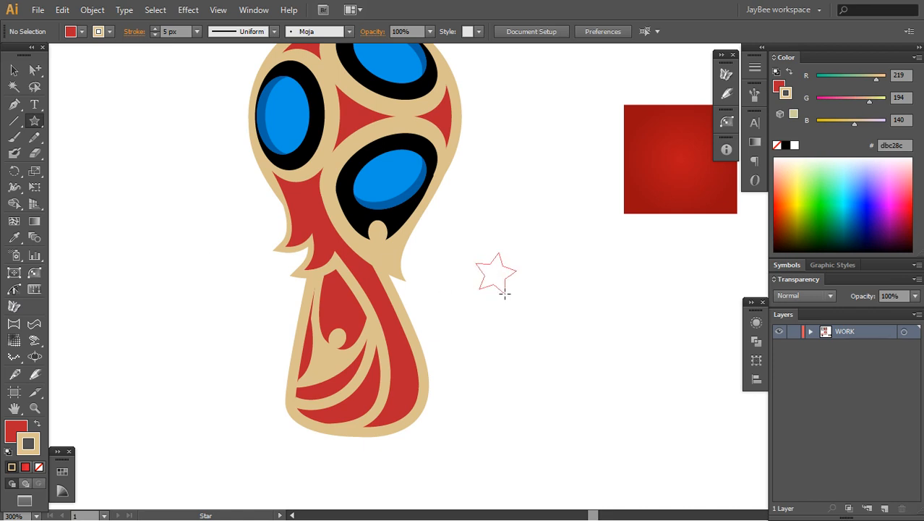
key("Down")
mouse_move(504, 293)
left_mouse_down()
mouse_move(496, 301)
mouse_move(507, 332)
left_mouse_up()
Remove the star's red fill and swap its colours so it has a sand fill (dbc28c) and no stroke.
key("z")
left_click(502, 280)
key("space")
key("x")
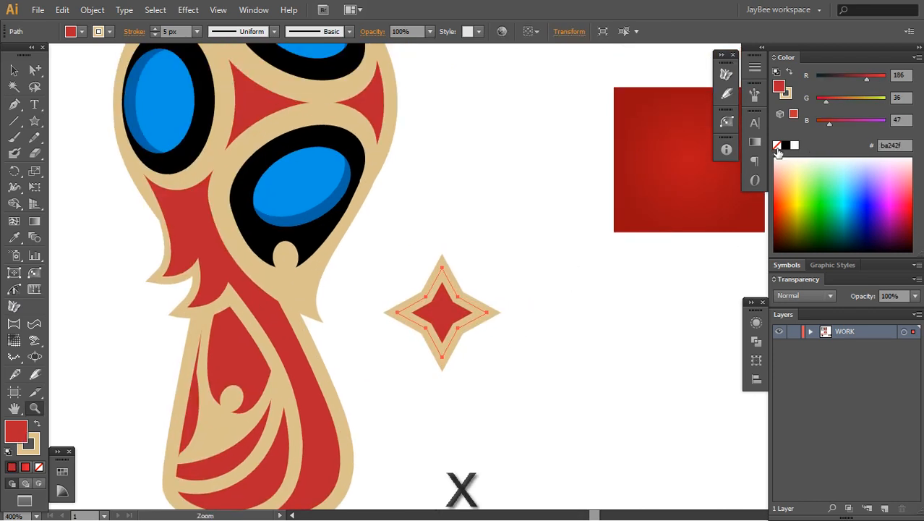
left_click(777, 145)
key("z")
left_click(492, 329)
key("shift+x")
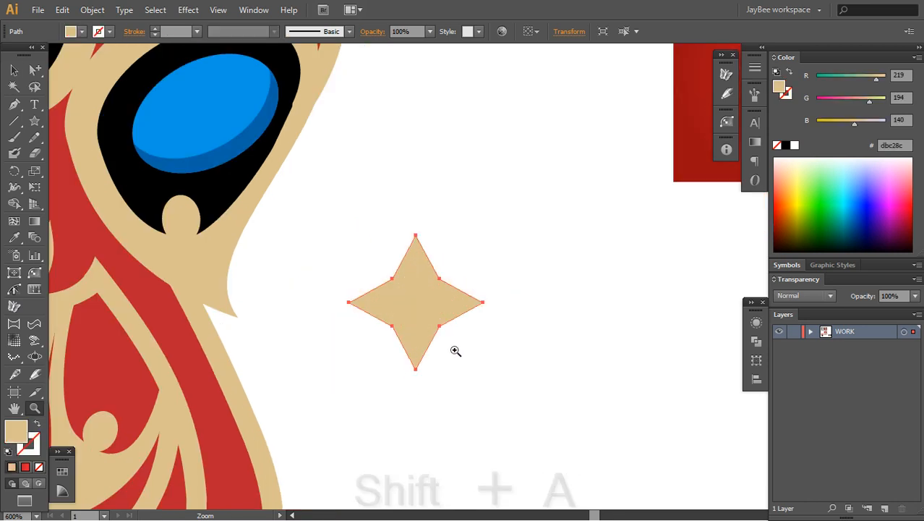
key("shift+a")
left_click(456, 351)
Convert the star's four inner anchor points to smooth so its sides curve inward.
key("a")
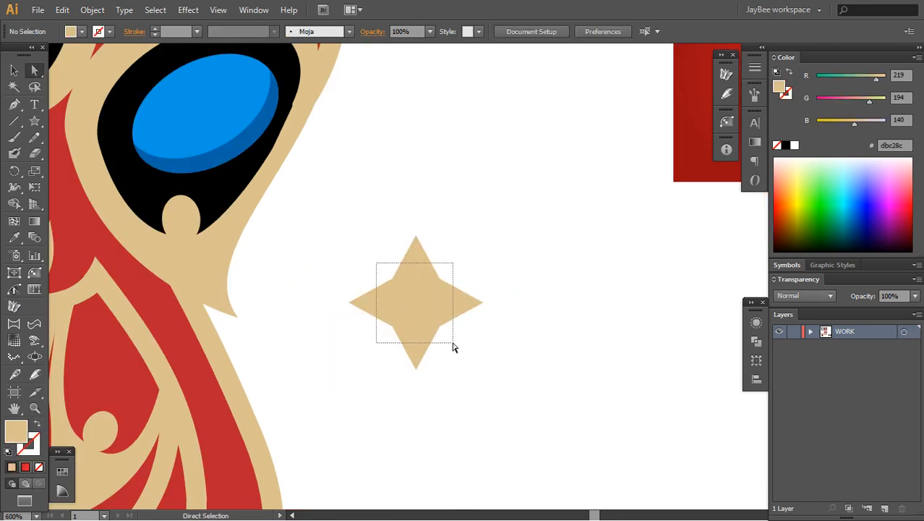
left_click_drag(453, 348, 454, 350)
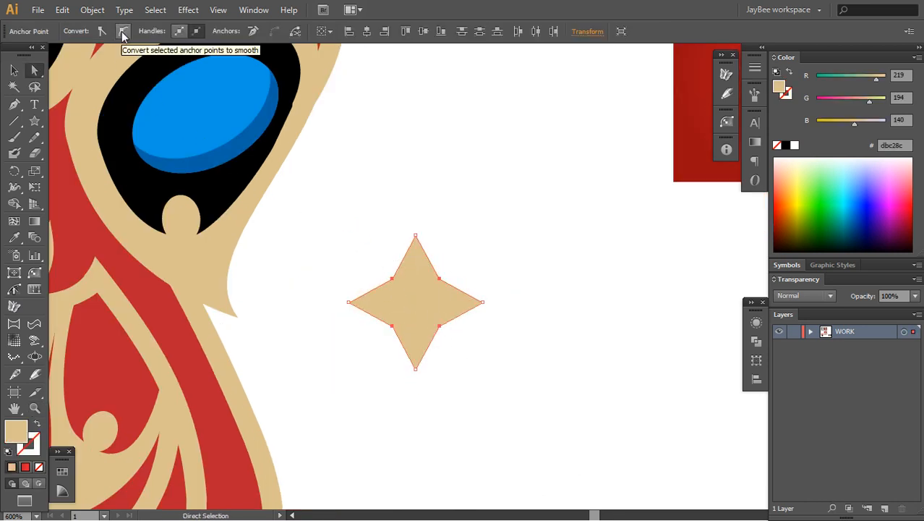
key("z")
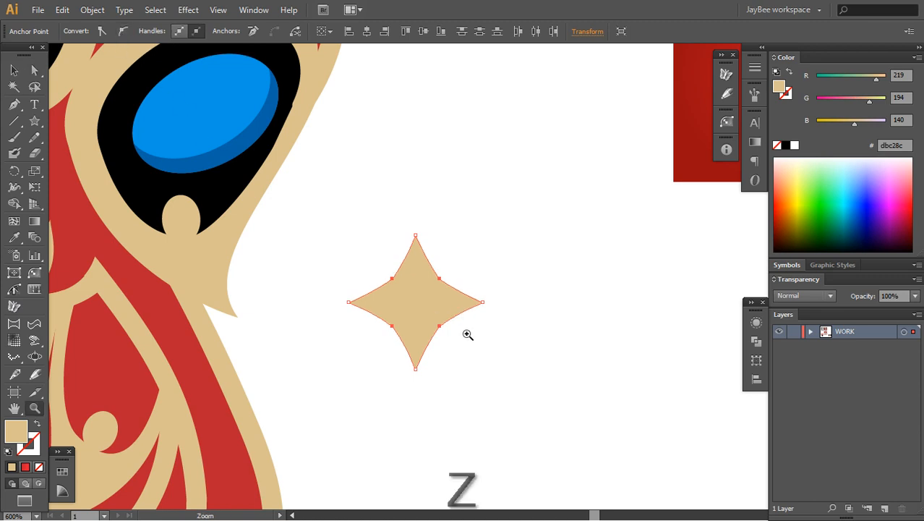
left_click(467, 333)
key("v")
left_click(459, 347)
Scale the four-pointed star down to roughly half its size.
key("z")
left_click(438, 301, "alt")
left_click(441, 298, "alt")
left_click(447, 292, "alt")
key("shift+a")
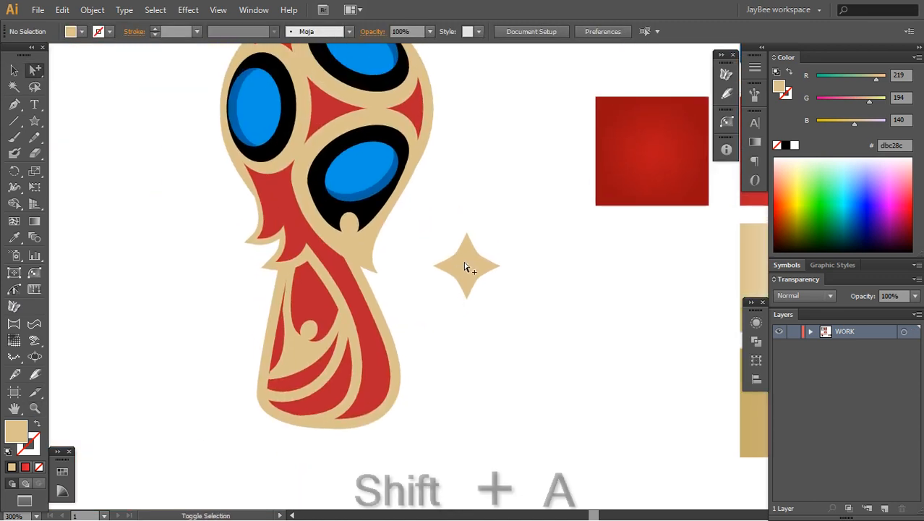
left_click(468, 265)
key("v")
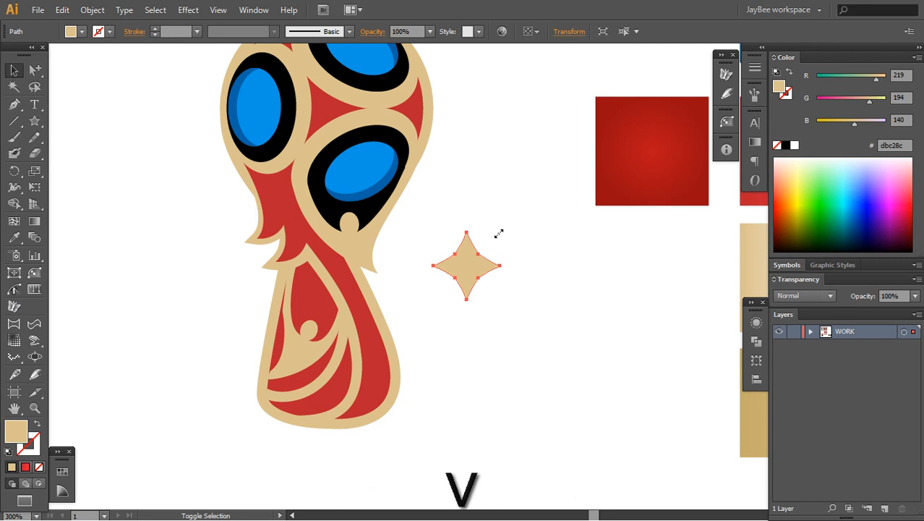
left_click_drag(499, 234, 481, 252)
Change the star's fill to white (ffffff) by sampling the blank canvas.
key("i")
left_click(493, 297)
key("v")
Place the white star on the lower part of the red band along the trophy base's right side and scale it down.
left_click(493, 295)
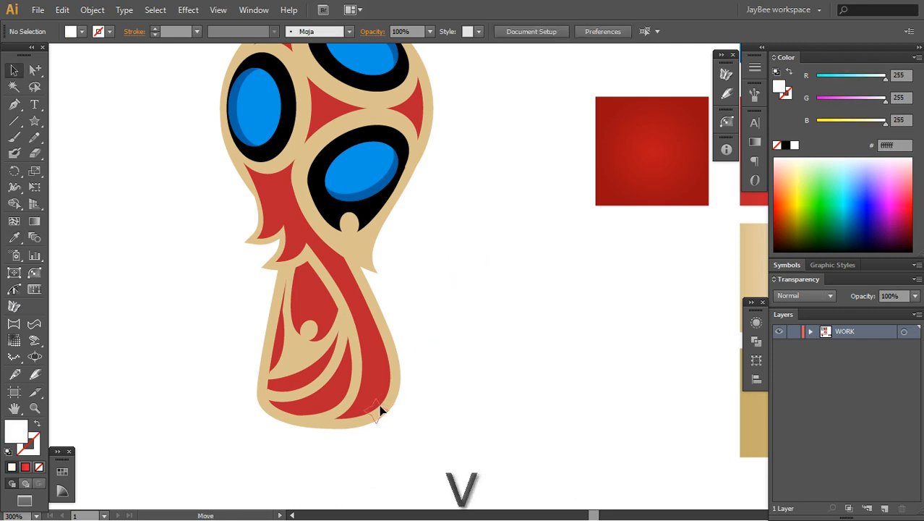
left_click(375, 413)
key("z")
left_click(378, 412)
key("v")
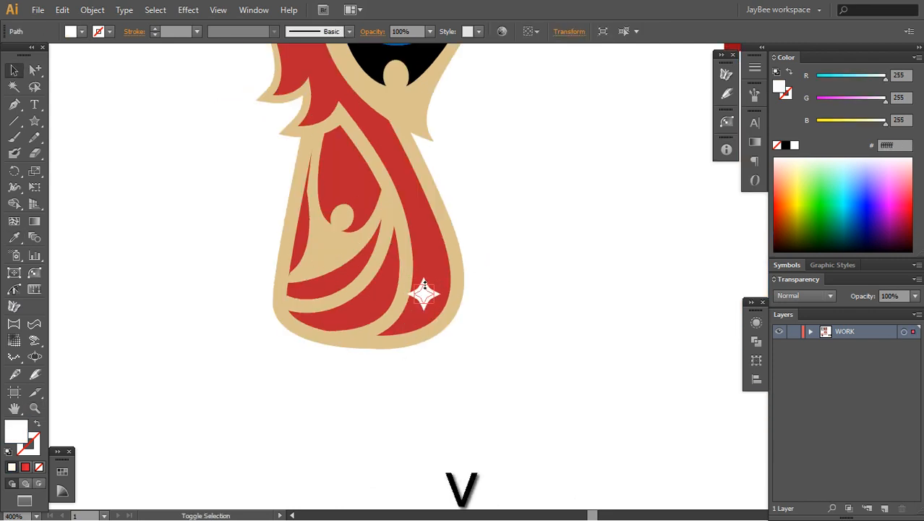
left_click(426, 295)
left_click_drag(426, 297, 426, 297)
double_click(446, 295)
key("z")
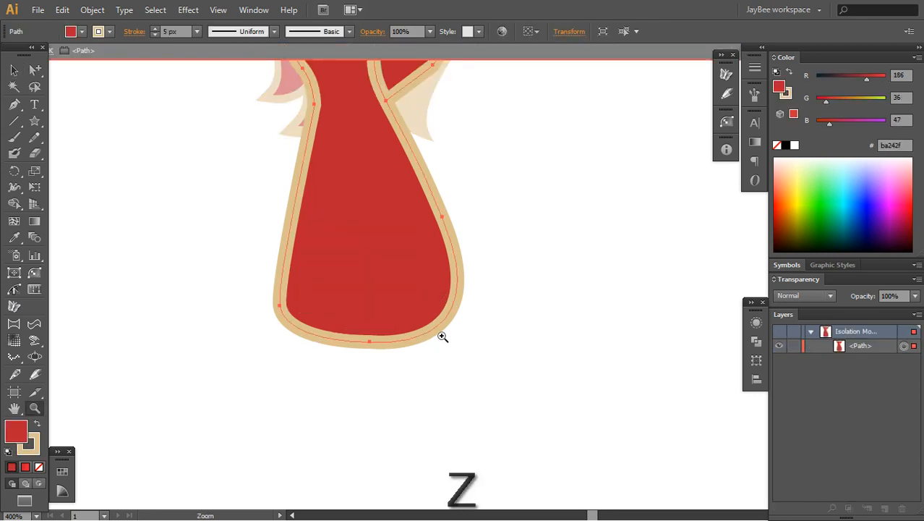
key("ctrl+z")
key("v")
left_click(440, 357)
Scale the star on the base's red band down a little more and tilt it slightly.
key("ctrl+plus")
key("shift+a")
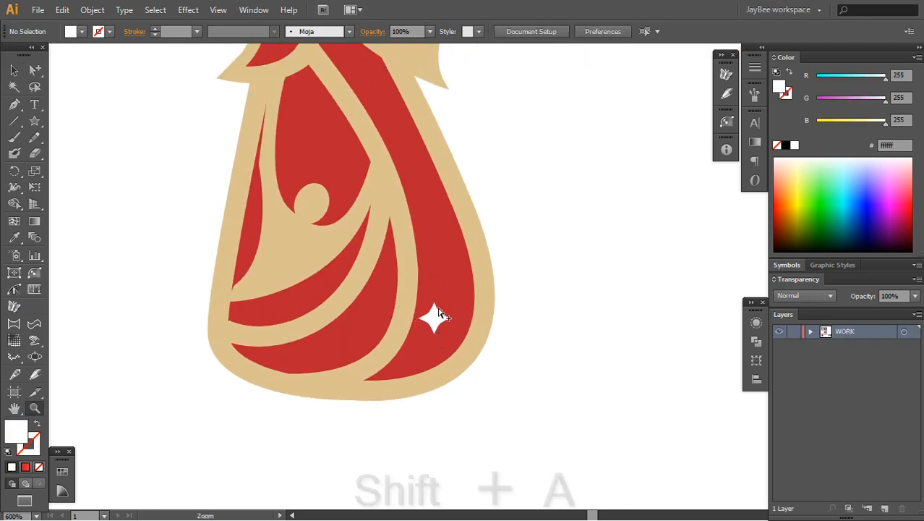
left_click(438, 331)
key("v")
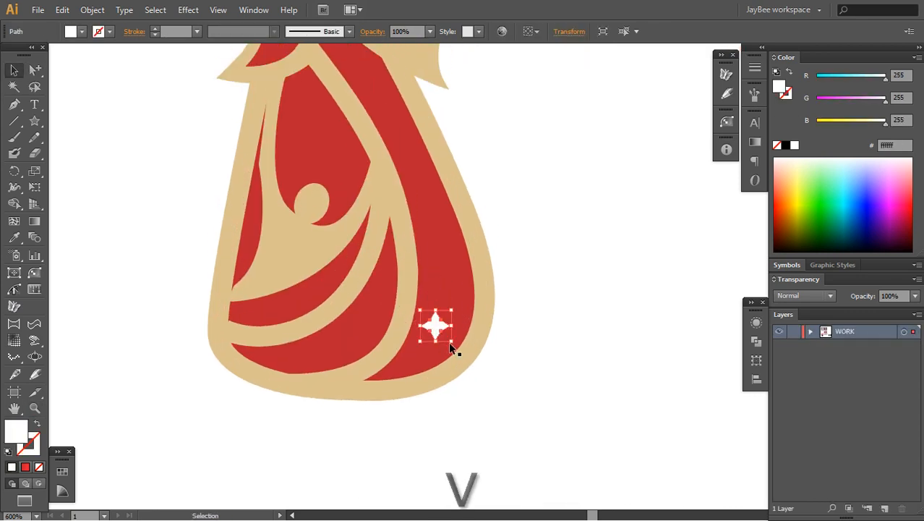
left_click_drag(456, 347, 437, 334)
key("shift+a")
key("v")
key("ctrl+shift+a")
key("z")
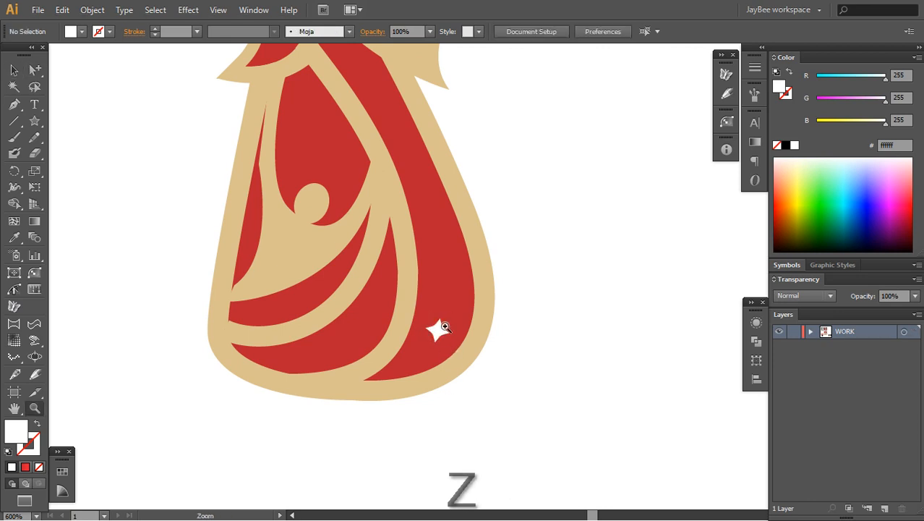
Compare the star's size and position on the whole emblem with the decorations on the reference trophy.
left_click(446, 314, "alt")
left_click(445, 313, "alt")
left_click(445, 314, "alt")
left_click_drag(417, 300, 598, 423)
left_click_drag(447, 352, 397, 333)
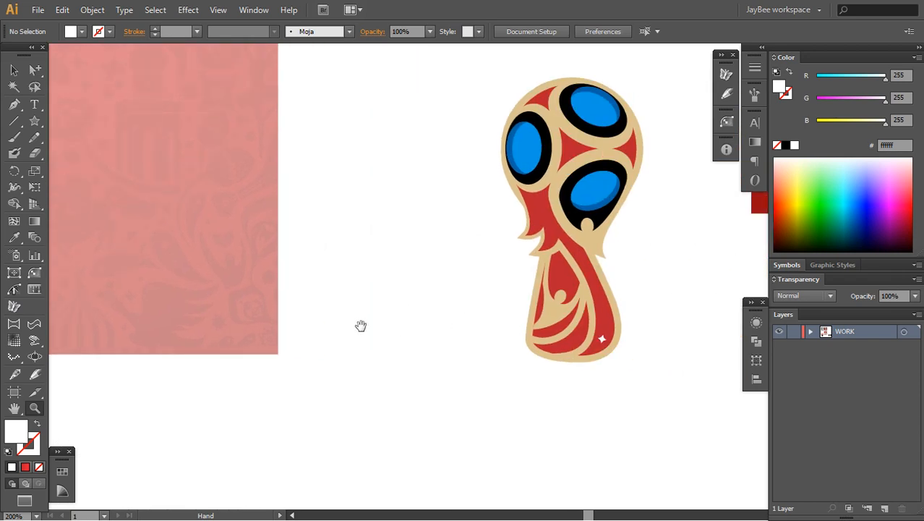
key("v")
left_click_drag(478, 163, 436, 203)
left_click_drag(411, 122, 613, 426)
left_click_drag(535, 329, 352, 303)
left_click(303, 410)
left_click_drag(309, 422, 579, 412)
key("f")
left_click_drag(504, 299, 494, 326)
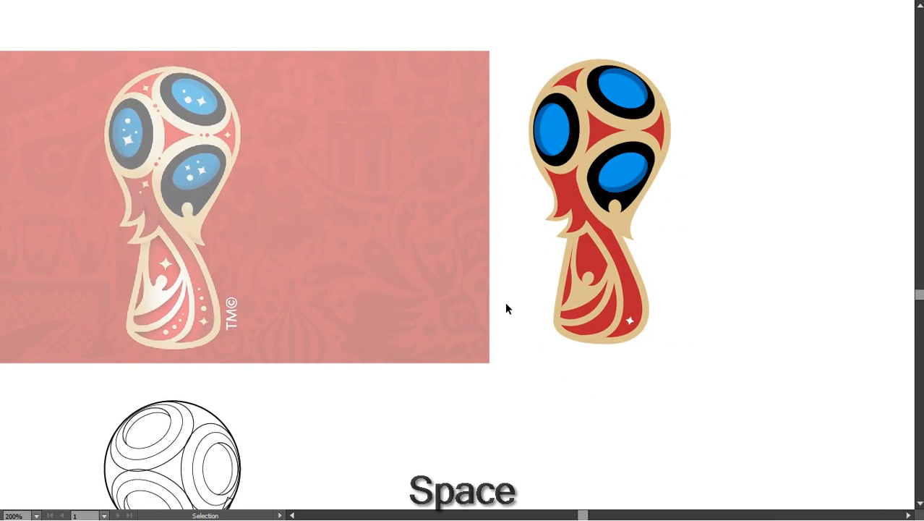
Draw a small white circle above the star on the base's right band and copy it onto the lowest red stripe.
key("z")
left_click(544, 295)
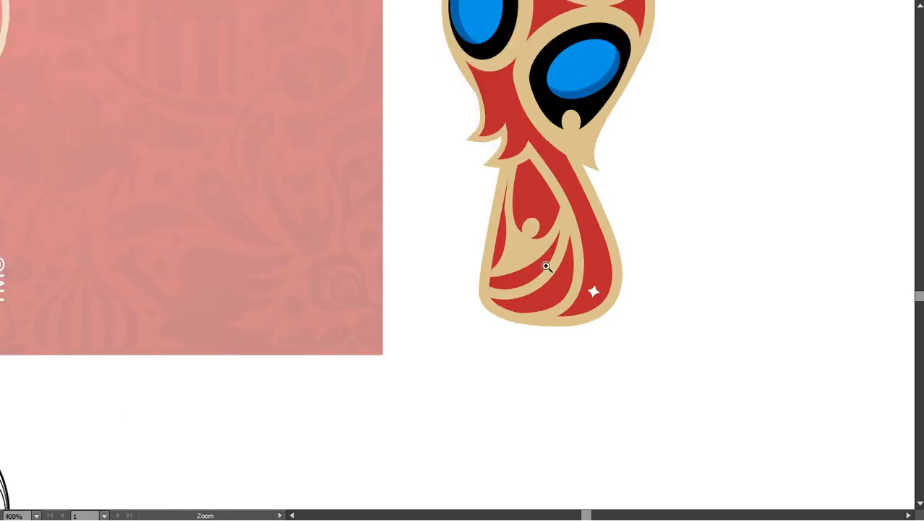
left_click_drag(642, 190, 487, 239)
key("l")
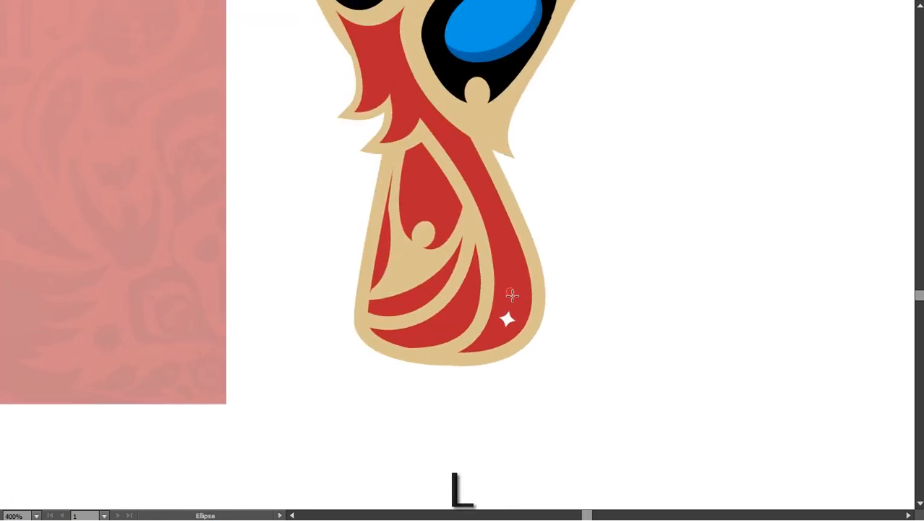
key("shift+a")
left_click_drag(515, 298, 424, 332)
left_click(572, 296)
key("v")
key("shift+a")
Add two progressively smaller white dots beyond the large dot on both the right band and the lowest red stripe.
key("z")
left_click(504, 252)
left_click(501, 251, "alt")
left_click(567, 232)
key("shift+a")
left_click(518, 256, "shift")
key("v")
left_click_drag(433, 262, 465, 297)
key("shift+a")
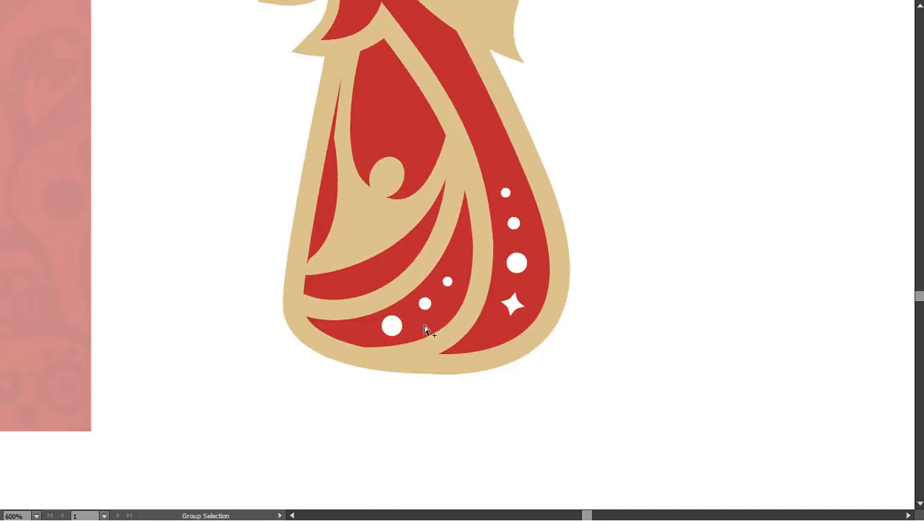
Add a larger white star above the figure's head in the base and reshape the sand figure to shorten the thin red sliver.
key("z")
left_click(430, 330, "alt")
left_click_drag(467, 203, 529, 271)
key("z")
left_click(477, 220)
left_click(415, 327, "alt")
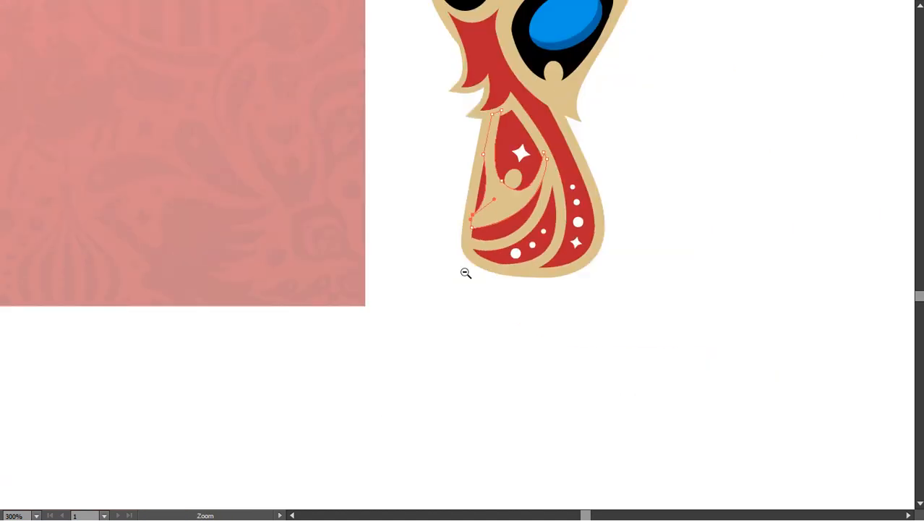
Copy a white star and a small dot onto the red area of the neck just below the ball.
left_click(431, 237, "alt")
key("shift+a")
left_click_drag(513, 234, 490, 156)
key("z")
left_click(498, 180)
left_click(262, 386, "alt")
key("shift+a")
Copy the small dot onto the ball's three sand junctions, recolour it red by sampling, and duplicate it into pairs.
left_click_drag(550, 203, 656, 103)
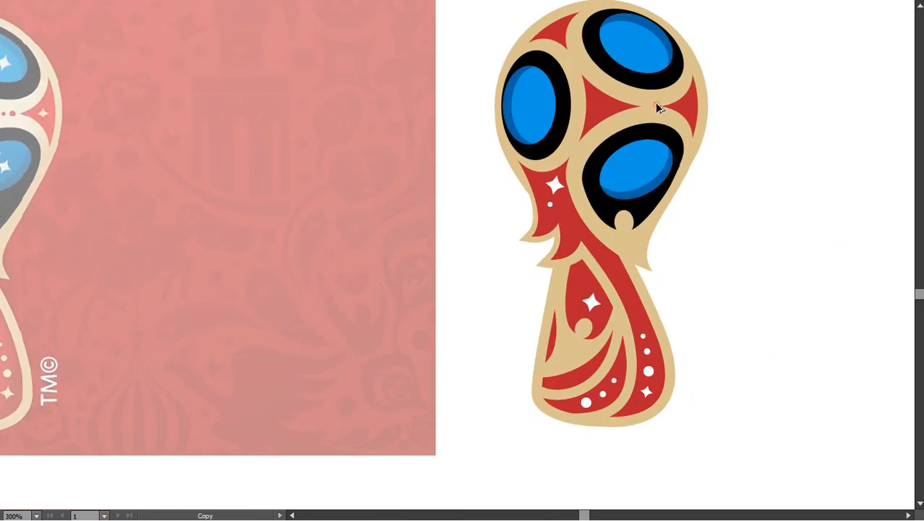
left_click_drag(576, 156, 542, 170)
key("i")
key("f")
key("f")
left_click(623, 183)
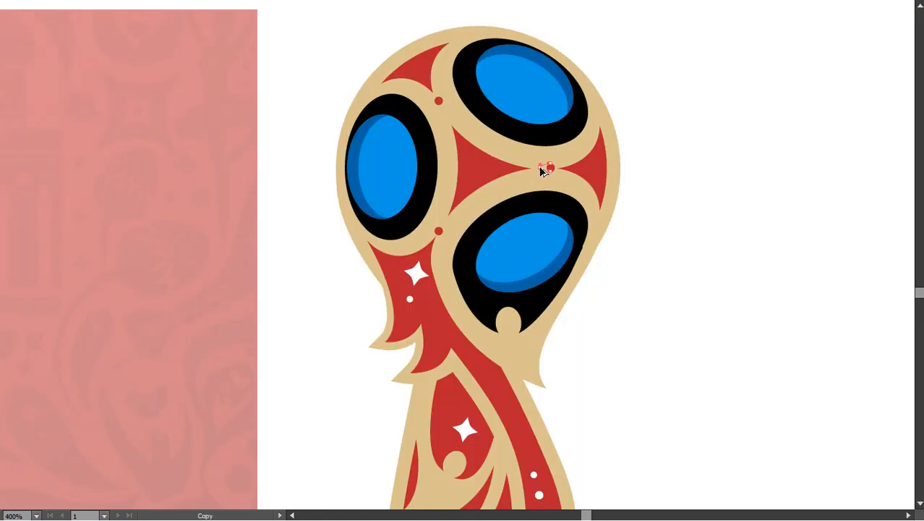
left_click(529, 194)
left_click_drag(470, 205, 470, 207)
left_click_drag(331, 131, 330, 131)
Copy small white stars onto the red areas at the ball's upper left and right edge.
left_click(440, 260, "alt")
left_click(440, 260, "alt")
left_click_drag(283, 357, 567, 275)
left_click(767, 432)
left_click_drag(812, 157, 813, 158)
left_click(715, 202, "ctrl")
left_click(567, 217, "ctrl")
key("v")
left_click_drag(498, 205, 542, 214)
left_click_drag(482, 200, 473, 198)
left_click_drag(215, 49, 215, 49)
Copy white stars and dots onto the ball's three blue ovals to match the reference trophy.
left_click(383, 237, "ctrl+alt")
left_click(383, 236, "ctrl+alt")
left_click(383, 236, "ctrl+alt")
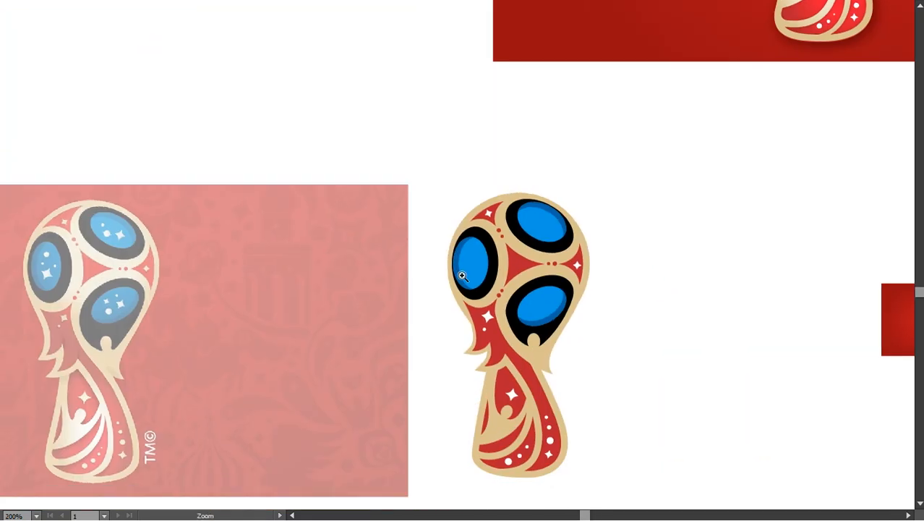
left_click(503, 311, "ctrl")
left_click_drag(503, 246, 712, 202)
scroll(691, 151, "left", 2)
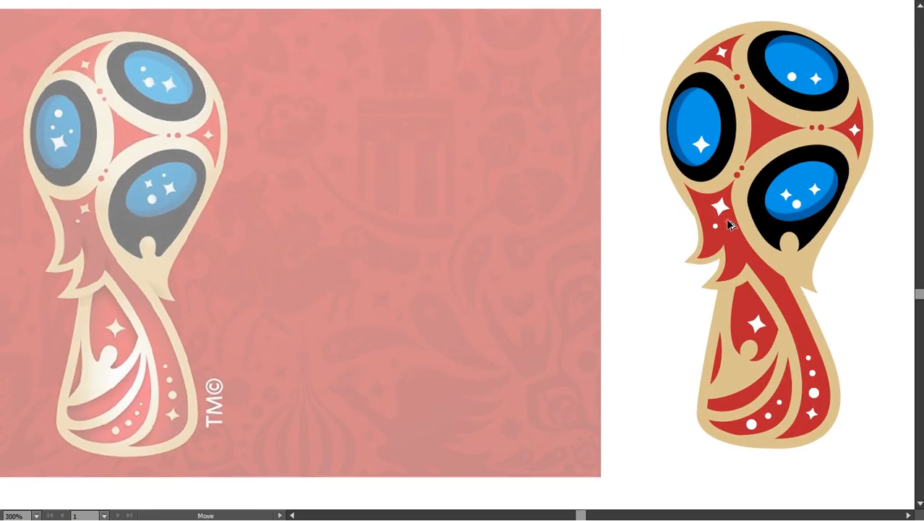
Reshape the sand figure's shoulder below the ball's lower black oval by adjusting its anchor points.
left_click_drag(696, 285, 528, 234)
key("a")
left_click_drag(612, 237, 567, 238)
left_click(543, 196)
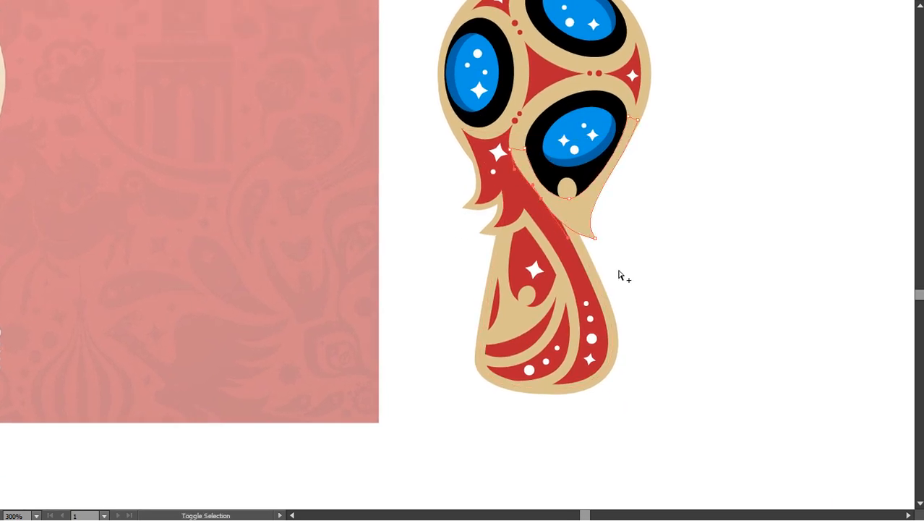
left_click(615, 263)
scroll(536, 177, "up", 1)
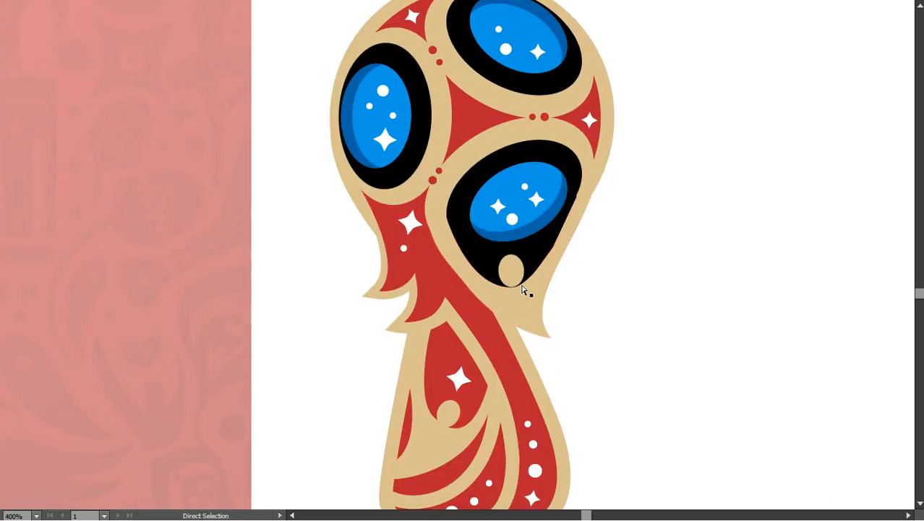
Draw a curved Pen shape along the outer edge of the left ribbon below the ball to refine its outline.
left_click(547, 265, "ctrl+alt")
left_click(547, 265, "ctrl+alt")
left_click_drag(536, 264, 585, 274)
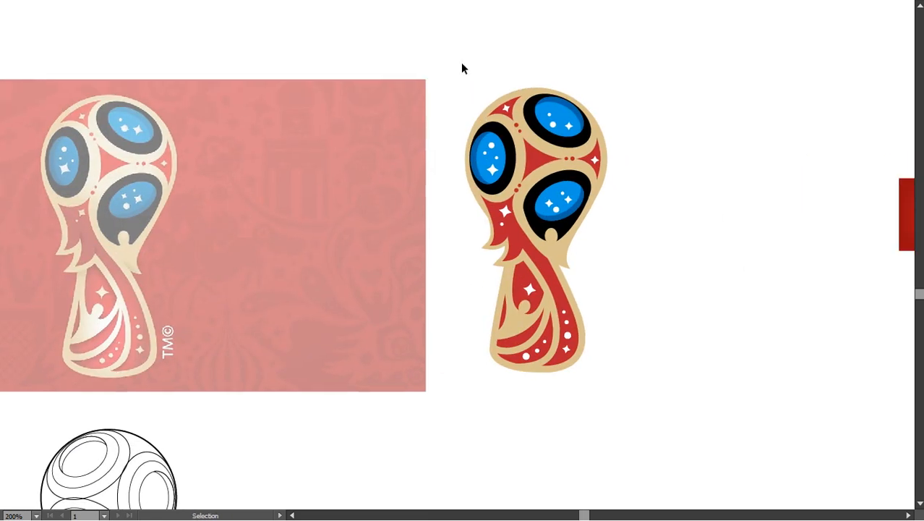
left_click_drag(464, 68, 630, 379)
left_click_drag(601, 264, 547, 266)
left_click(548, 265)
left_click(447, 222, "ctrl")
left_click(447, 222, "ctrl")
left_click_drag(429, 297, 424, 248)
key("p")
left_click(441, 275)
left_click(452, 278)
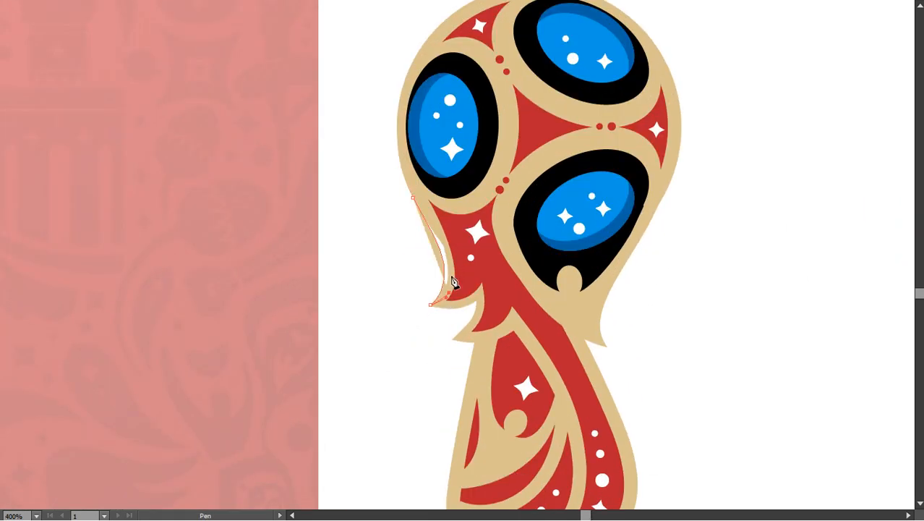
left_click_drag(428, 363, 396, 336)
Draw a curved Pen shape where the neck meets the base's right side, with a sand fill and no stroke.
left_click_drag(514, 265, 441, 227)
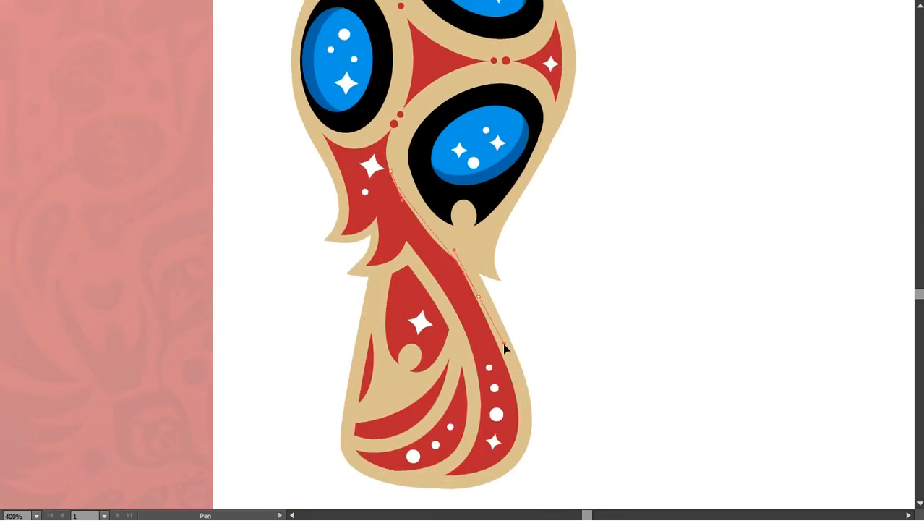
key("a")
key("Tab")
left_click(793, 130)
left_click(779, 86)
left_click(776, 145)
key("p")
left_click(457, 291)
left_click(527, 354, "ctrl")
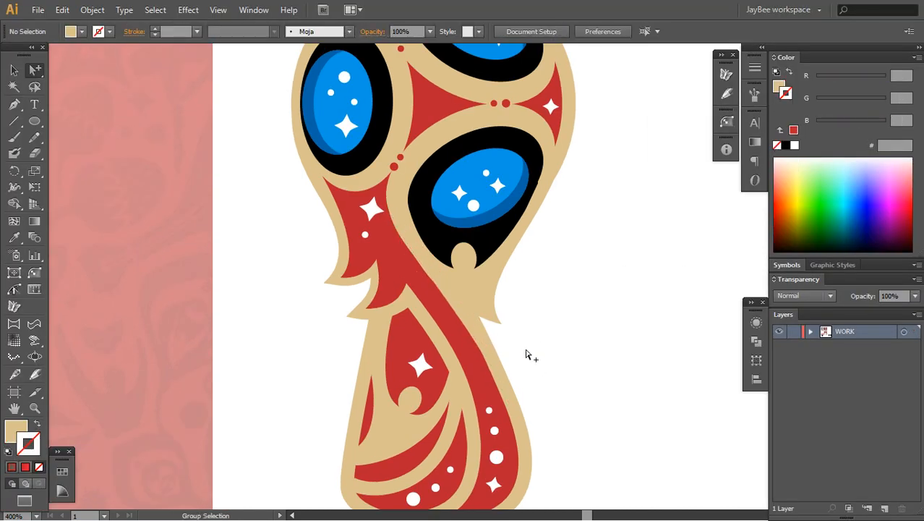
Examine the whole decorated emblem and compare it with the reference trophy.
left_click(464, 297, "ctrl+alt")
left_click(464, 298, "ctrl+alt")
key("v")
left_click_drag(477, 441, 311, 100)
left_click_drag(419, 254, 547, 335)
left_click_drag(553, 336, 477, 258)
left_click(538, 287)
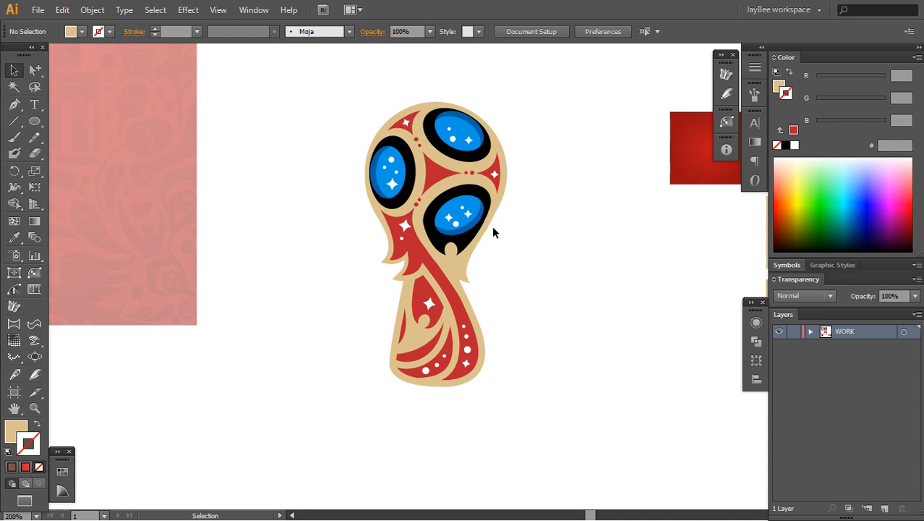
left_click_drag(490, 254, 478, 193)
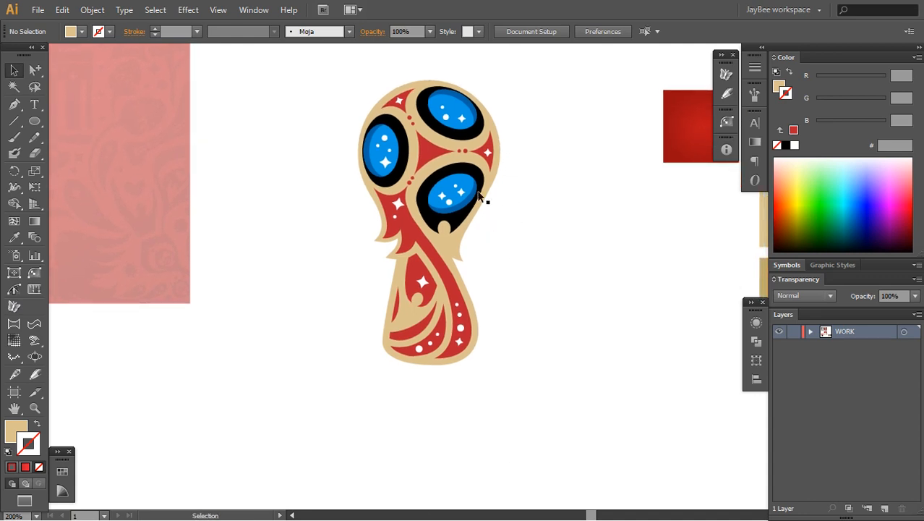
key("z")
left_click(472, 283, "alt")
left_click_drag(476, 295, 473, 282)
key("v")
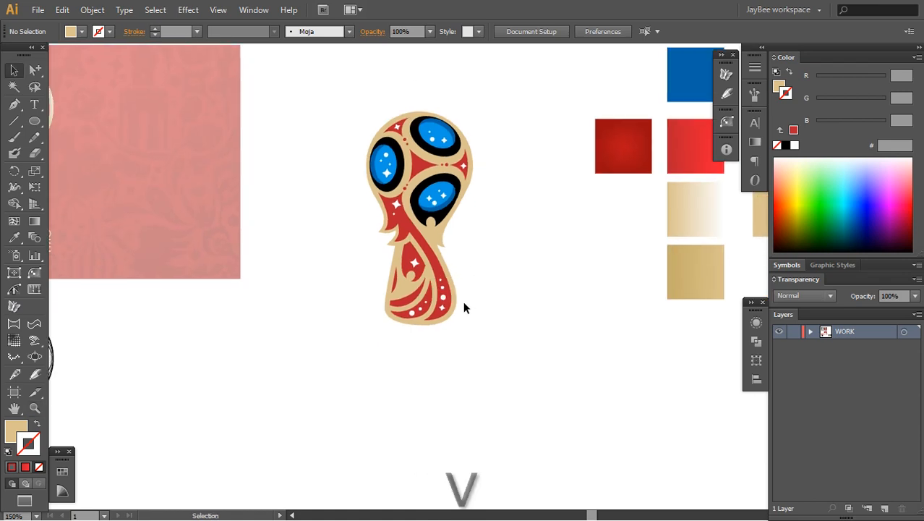
key("Tab")
left_click_drag(391, 305, 582, 383)
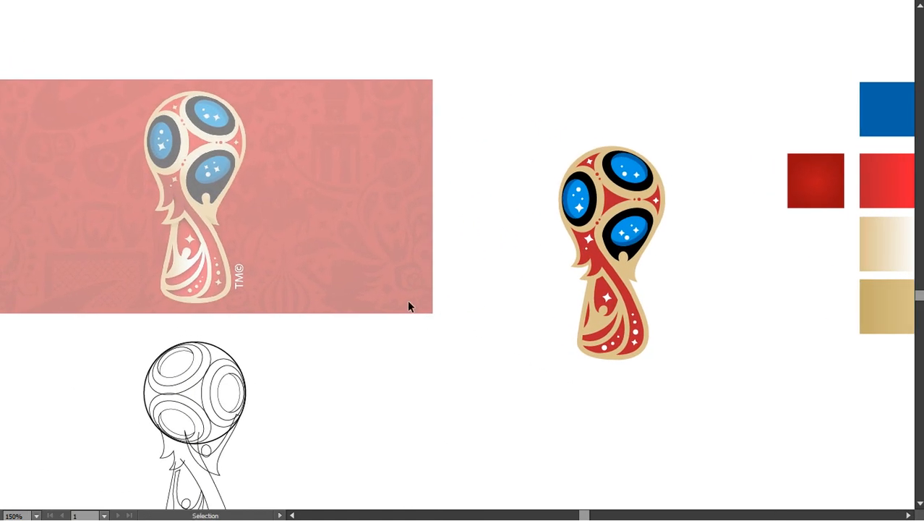
Expand the WORK layer and show the objects at the end of its list.
key("v")
key("Tab")
left_click_drag(365, 272, 431, 217)
left_click(811, 331)
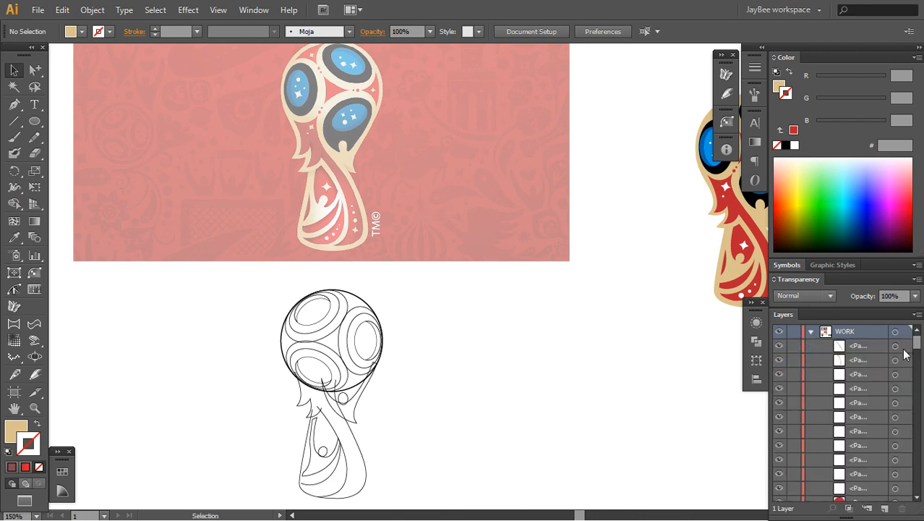
left_click_drag(916, 344, 920, 502)
key("v")
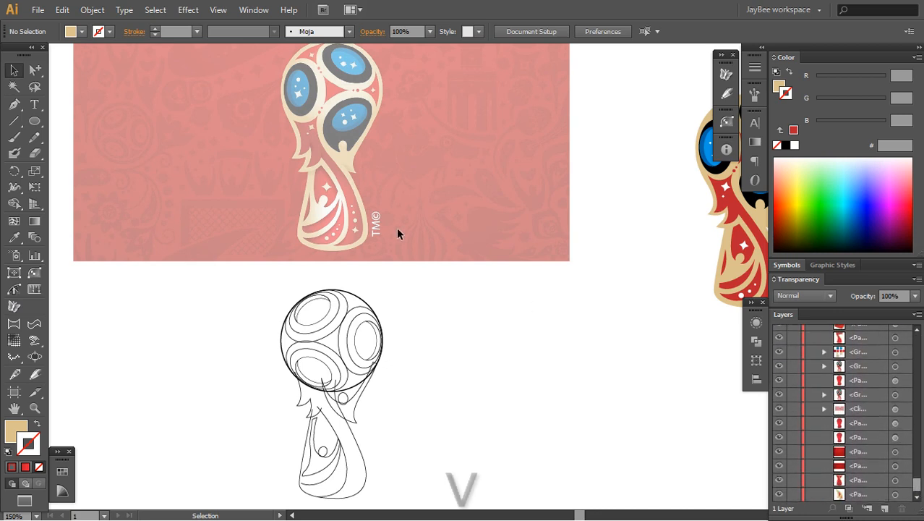
Set the opacity of the red reference trophy image to 100%.
left_click(366, 236)
key("ctrl+2")
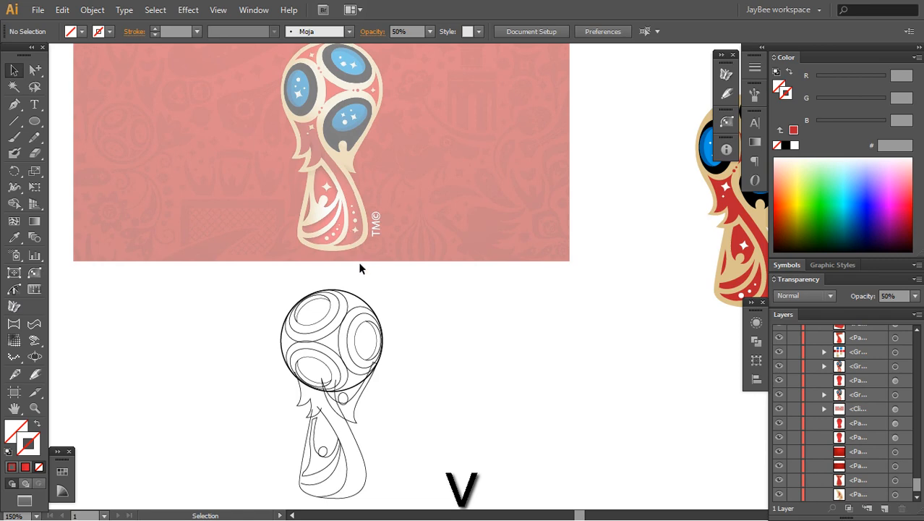
left_click(361, 263)
left_click(915, 296)
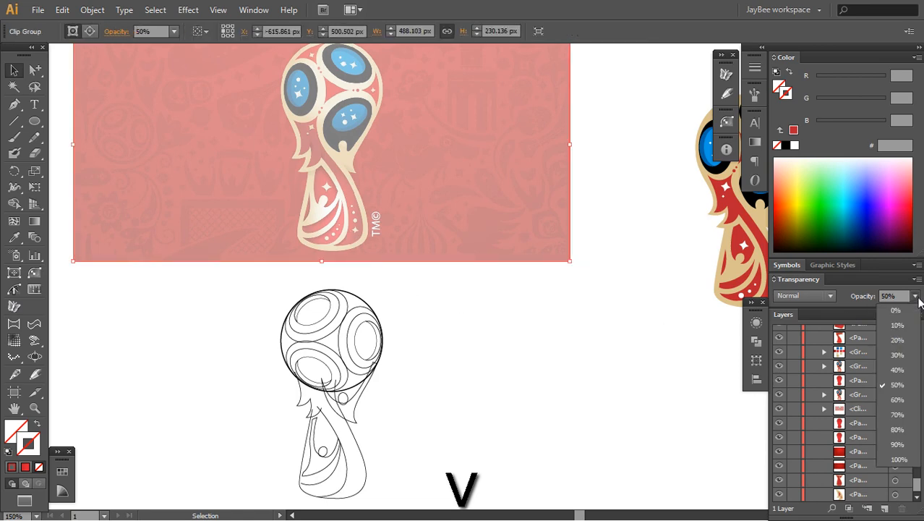
left_click(897, 458)
left_click(478, 323)
Examine the reference trophy's gradients and shading on the ball, neck and base.
left_click_drag(478, 323, 418, 393)
key("z")
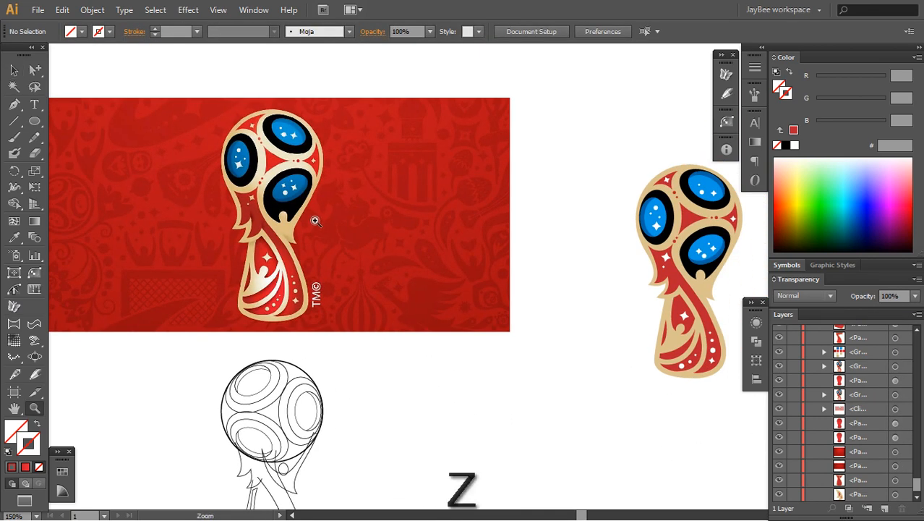
left_click(313, 215)
key("v")
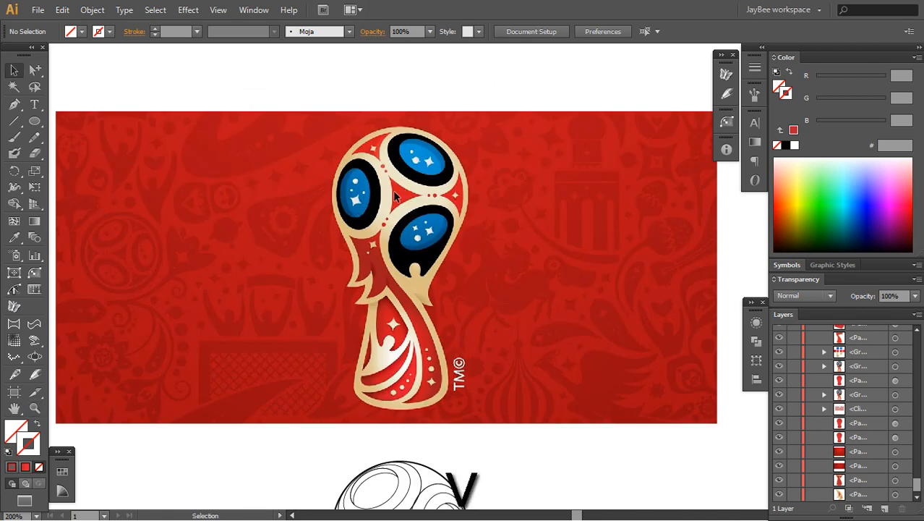
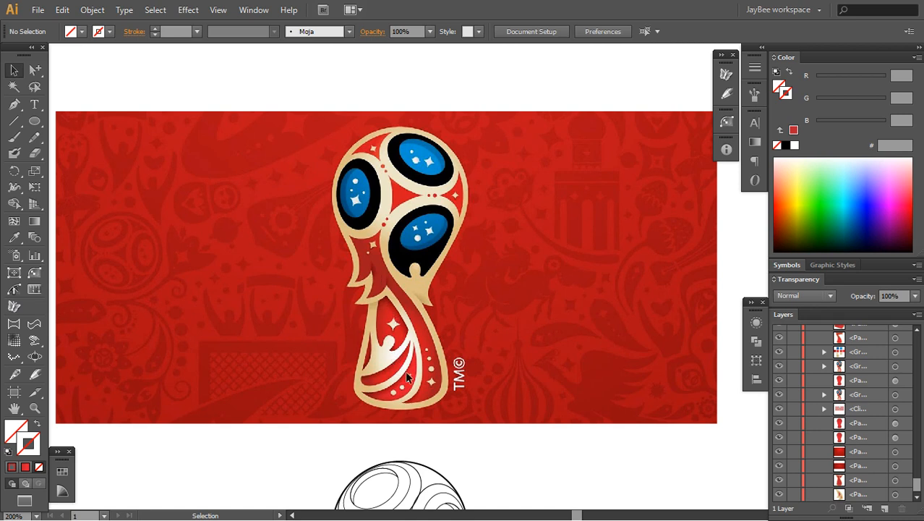
key("z")
left_click(381, 275)
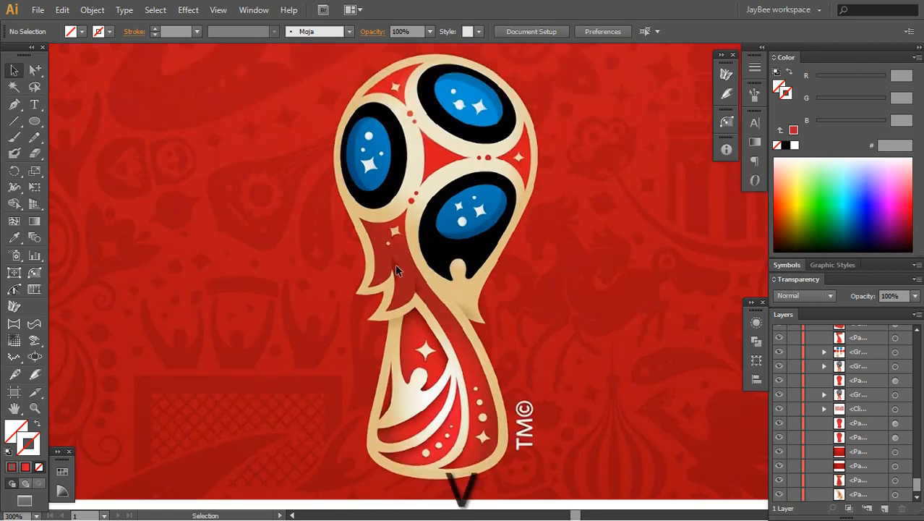
key("z")
left_click(513, 296, "alt")
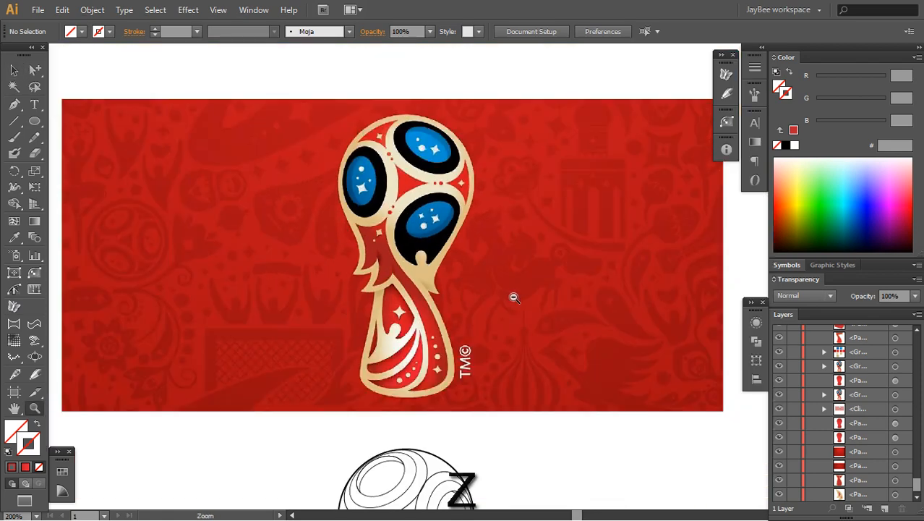
Select the whole coloured emblem and place a copy of it in the empty area below the original.
left_click(519, 298, "alt")
left_click(523, 300, "alt")
key("space")
left_click_drag(566, 318, 450, 240)
key("space")
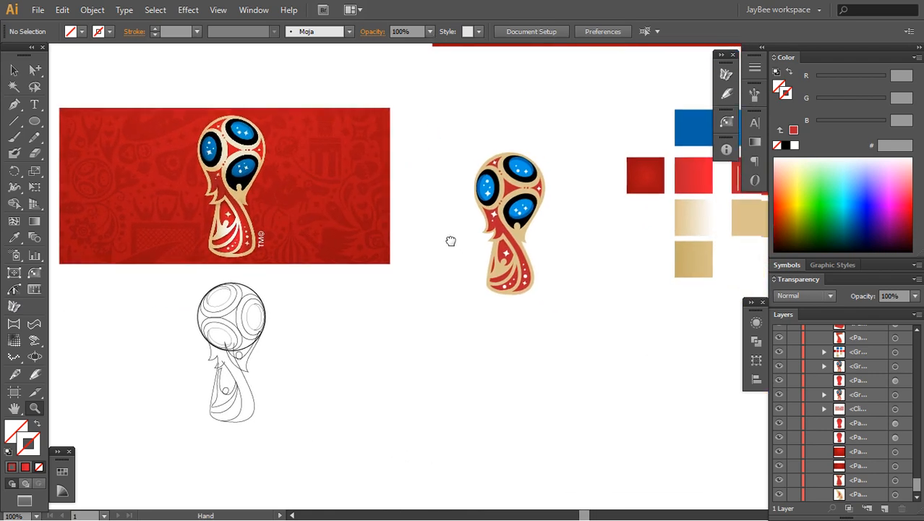
left_click(493, 246)
key("space")
left_click_drag(495, 321, 337, 109)
key("v")
key("space")
left_click_drag(458, 312, 451, 243)
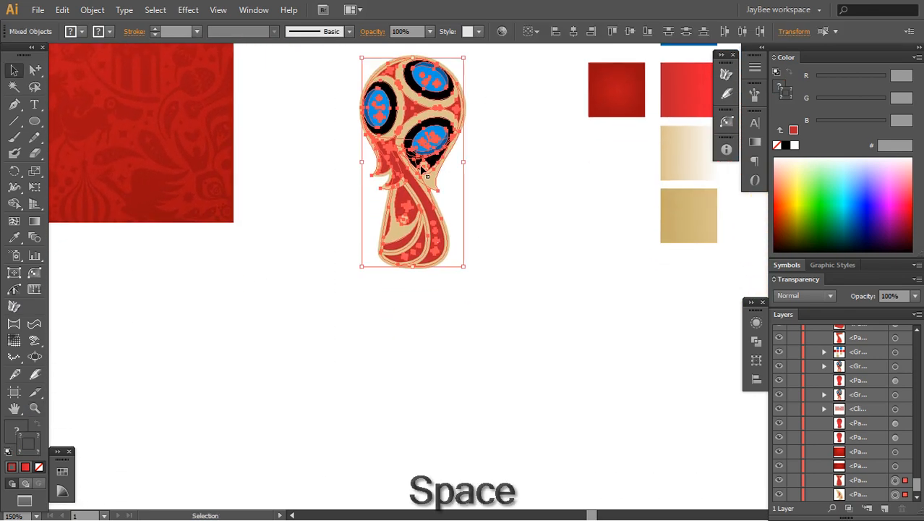
left_click_drag(420, 175, 505, 435)
Group all objects of the copied emblem.
key("space")
left_click_drag(508, 434, 459, 298)
key("ctrl+g")
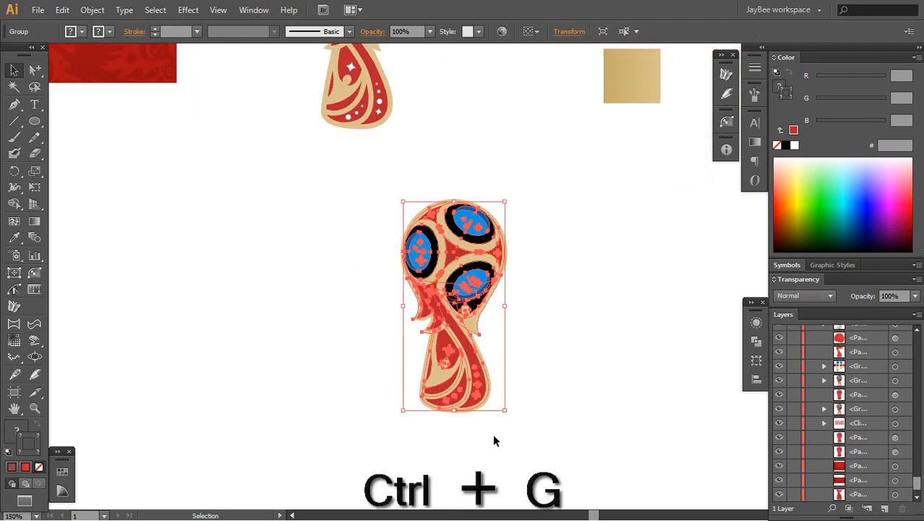
left_click(493, 433)
Isolate the copied emblem's group for editing.
key("z")
key("space")
left_click_drag(485, 310, 459, 281)
key("v")
left_click_drag(491, 406, 357, 136)
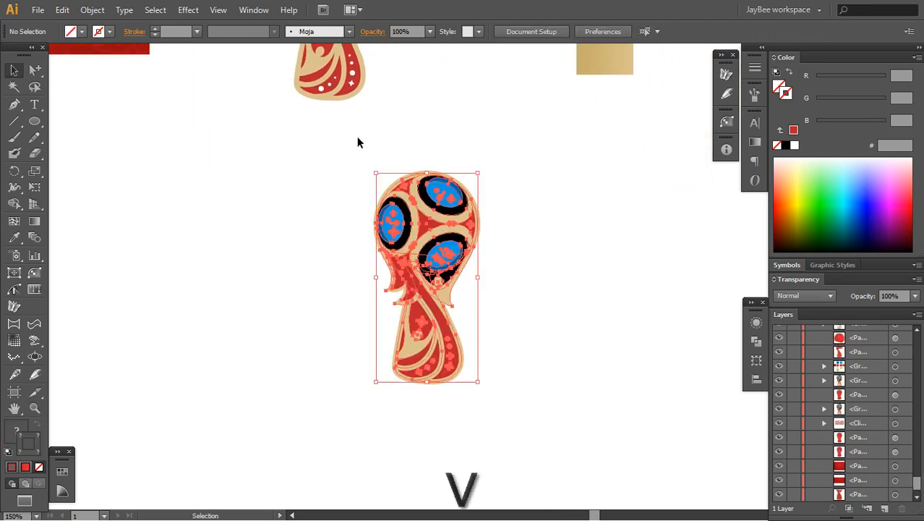
left_click(604, 32)
key("z")
left_click(454, 285)
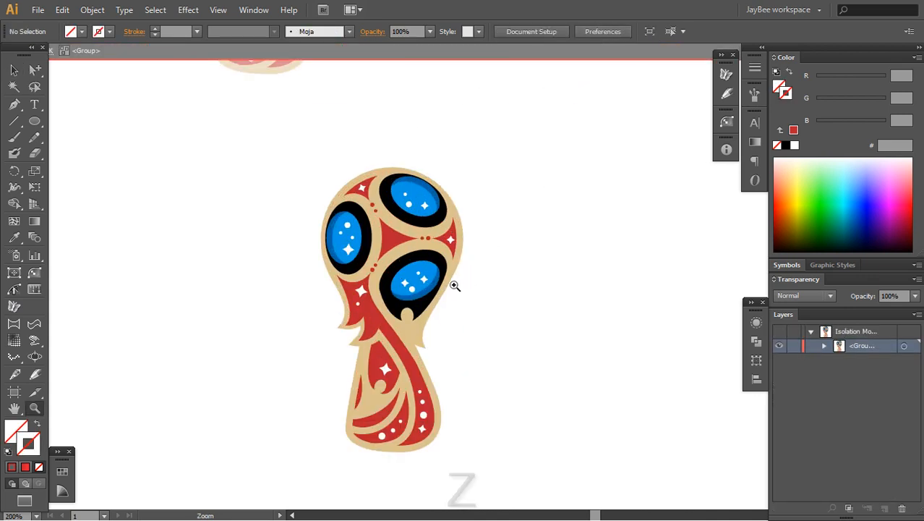
key("space")
left_click_drag(454, 285, 443, 263)
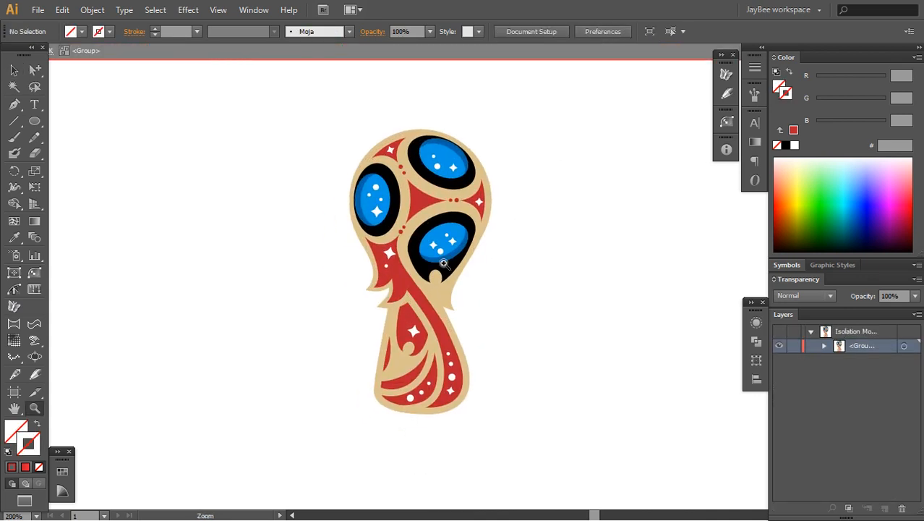
Expand the strokes of all the emblem's artwork into filled shapes.
key("ctrl+a")
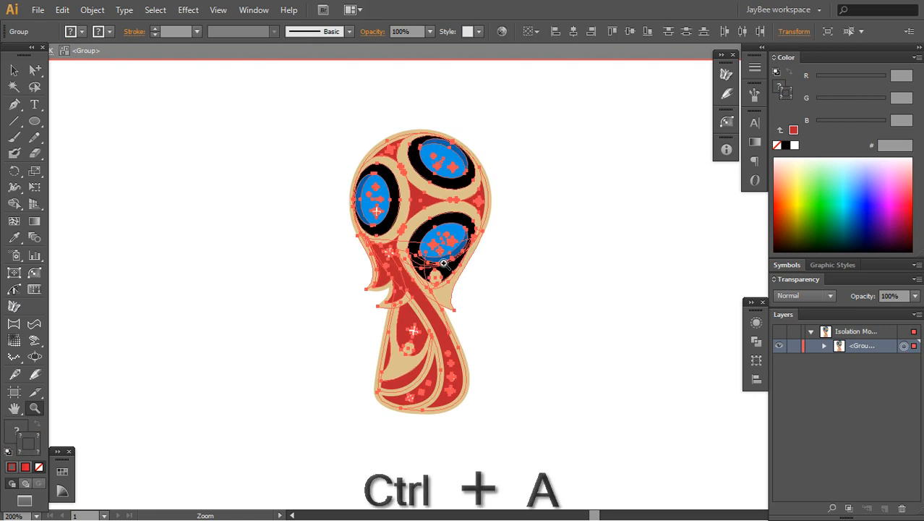
key("ctrl+m")
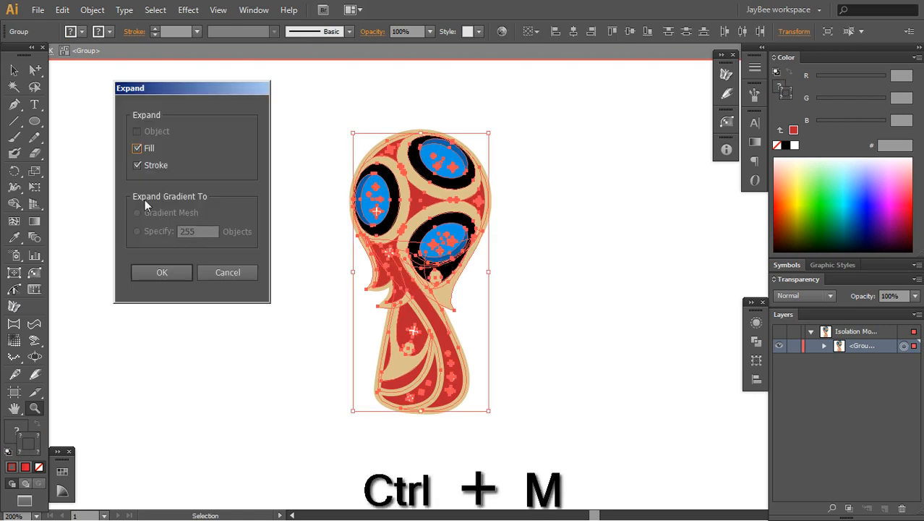
left_click(137, 149)
left_click(155, 274)
Combine all of the emblem's expanded shapes with the Pathfinder Merge operation.
key("shift+a")
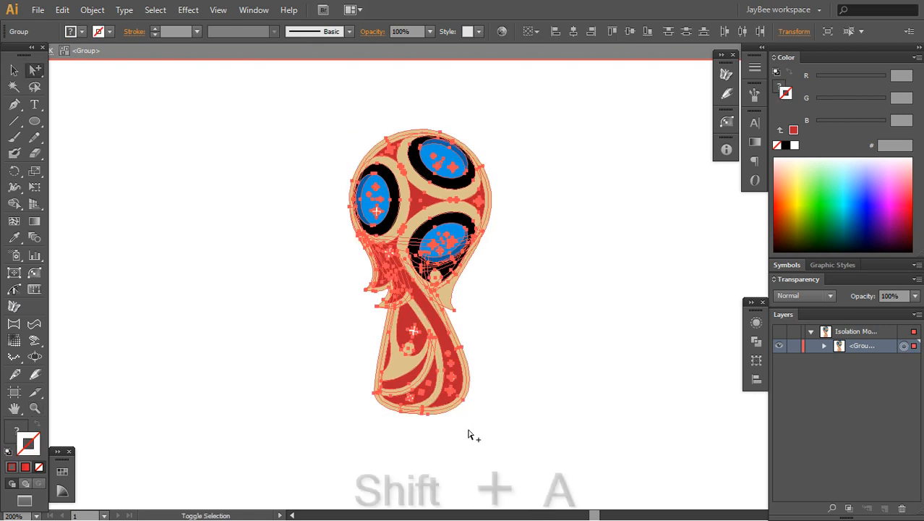
left_click_drag(504, 454, 290, 116)
key("ctrl+comma")
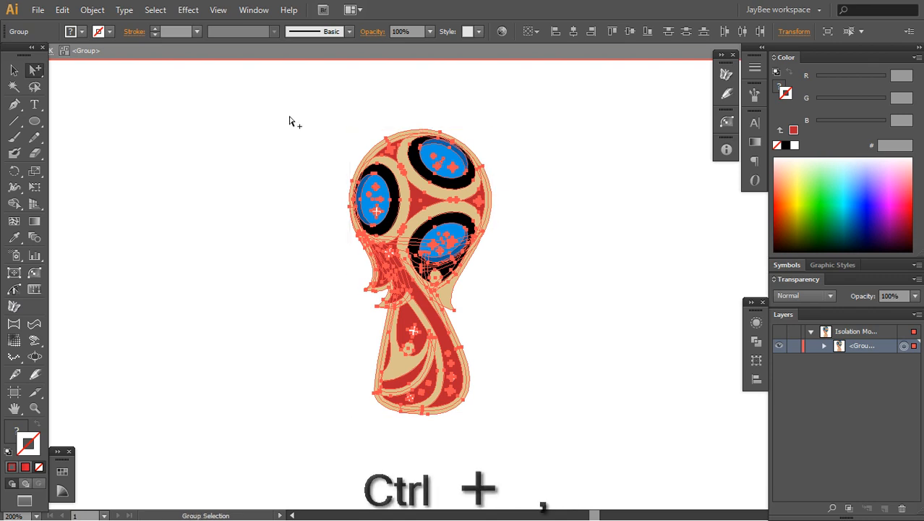
key("shift+a")
key("v")
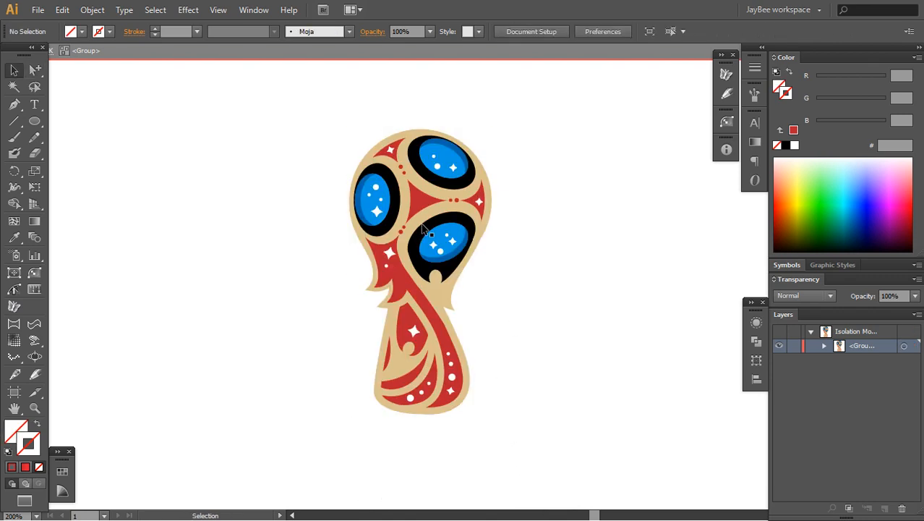
left_click_drag(501, 444, 350, 128)
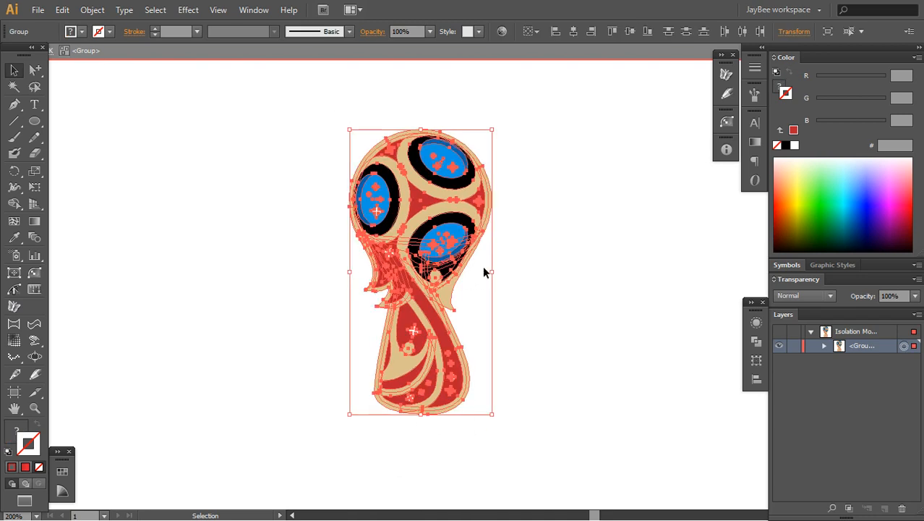
left_click(755, 342)
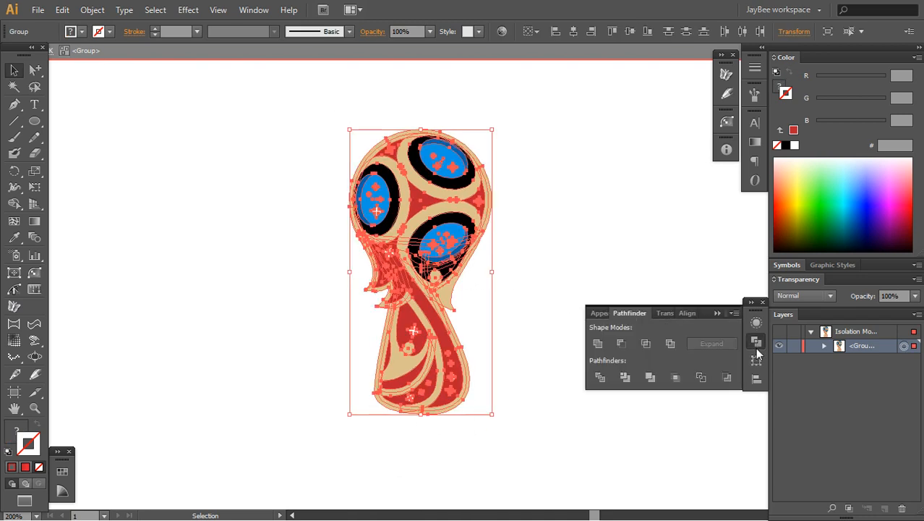
left_click(650, 378)
key("shift+a")
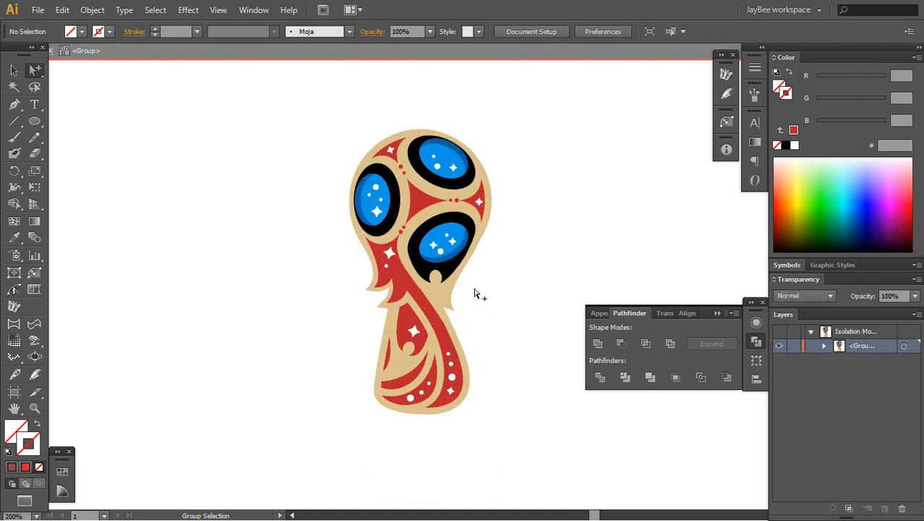
Examine the merged emblem's shapes on the ball, neck and base.
key("z")
key("space")
left_click_drag(452, 238, 462, 271)
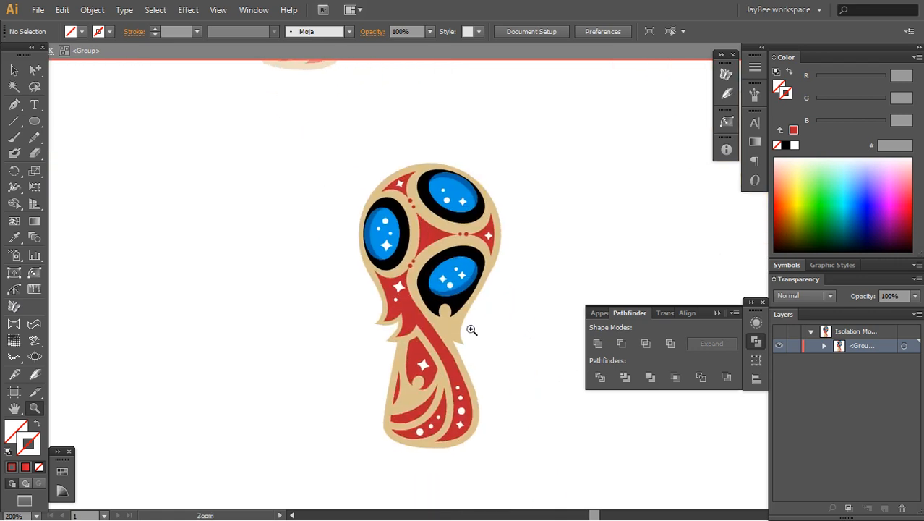
left_click(461, 297)
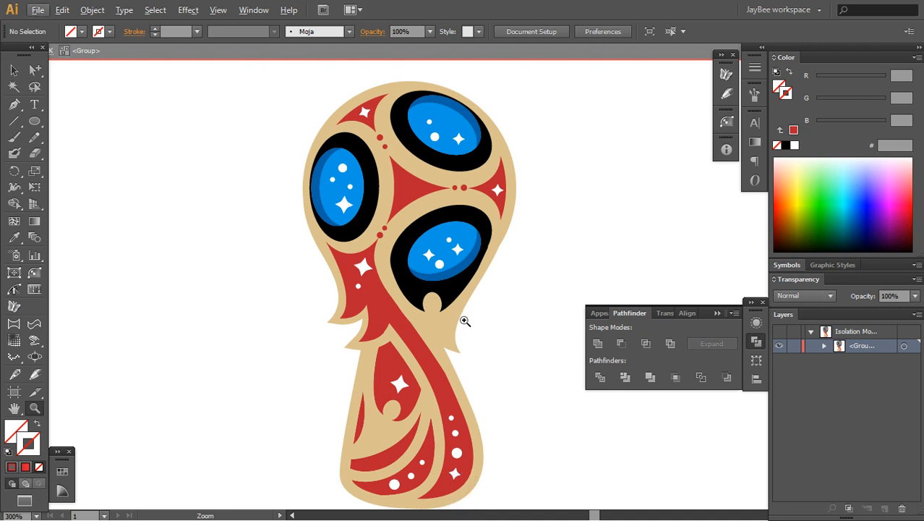
left_click(458, 326, "alt")
key("space")
left_click_drag(463, 320, 450, 295)
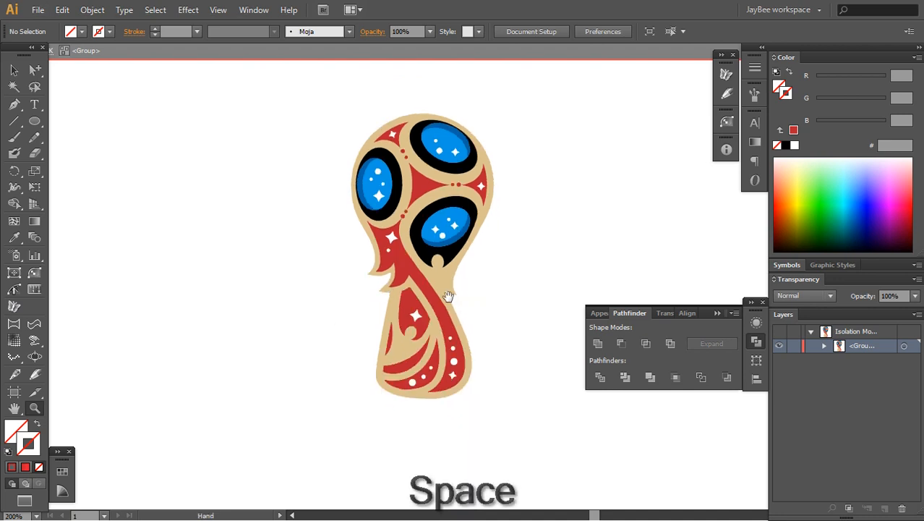
key("v")
left_click(456, 324)
left_click(476, 323)
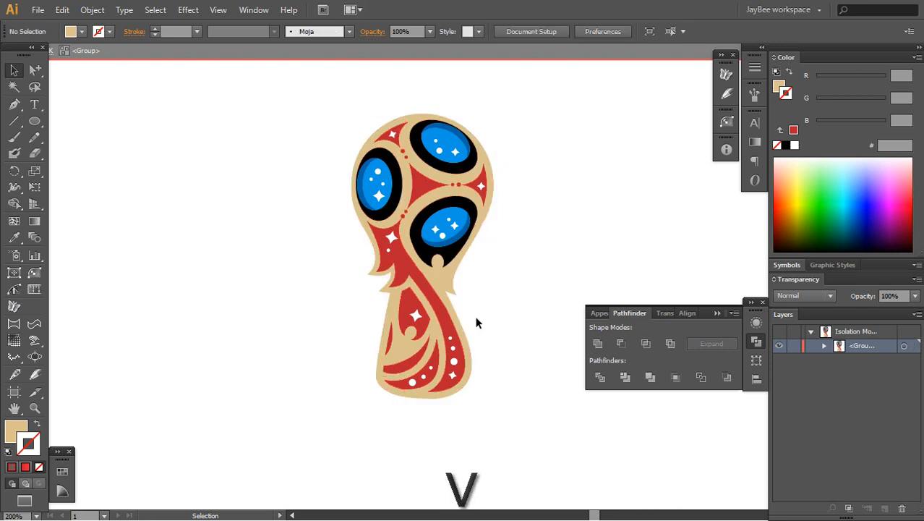
Set the Magic Wand's fill colour tolerance to 0 and select the emblem's gold shape with it.
key("y")
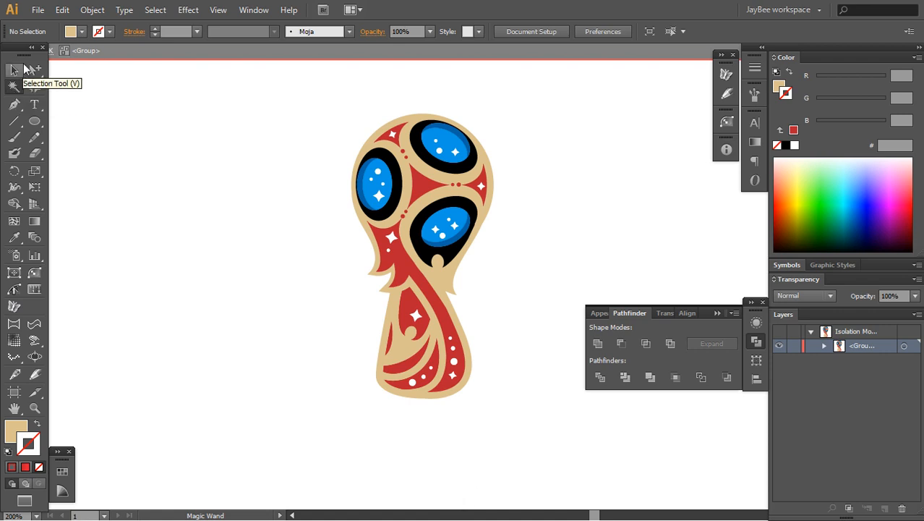
double_click(13, 88)
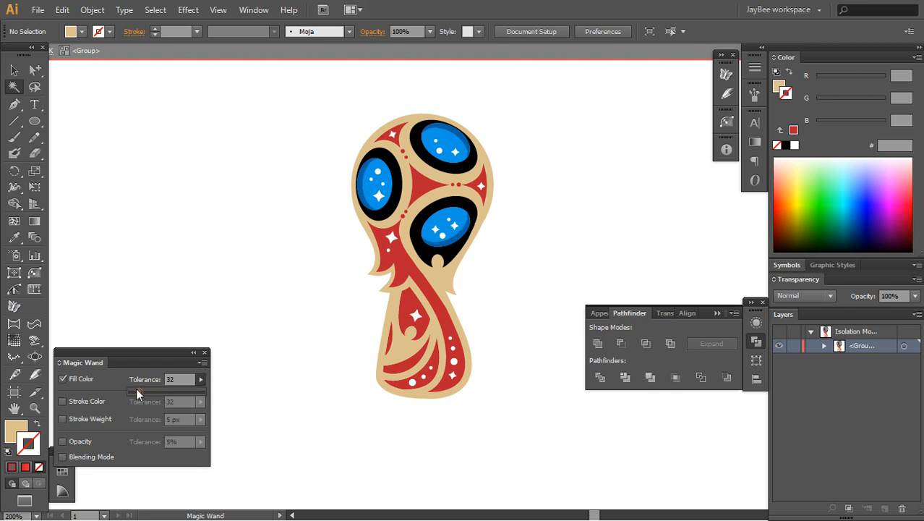
left_click_drag(135, 388, 128, 389)
key("space")
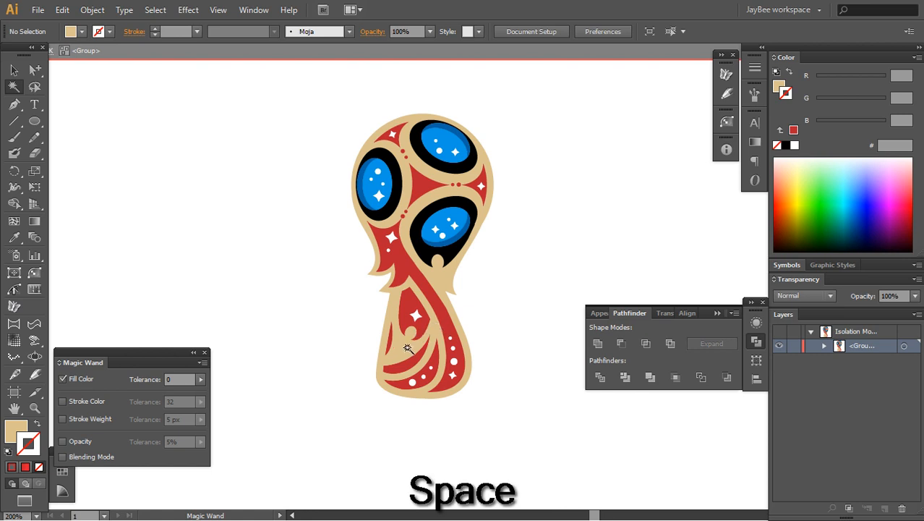
left_click(405, 352)
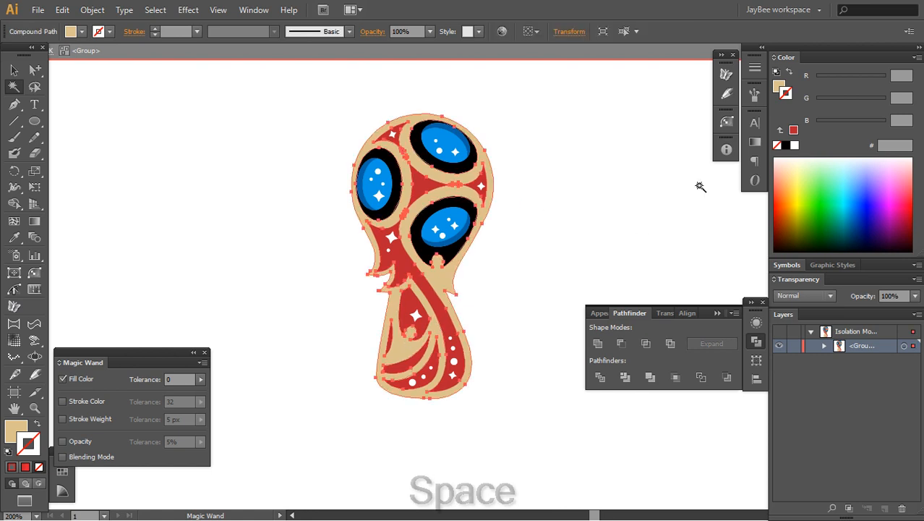
Try cutting the selected gold shape out of the emblem and undo the cut.
key("x")
key("ctrl+x")
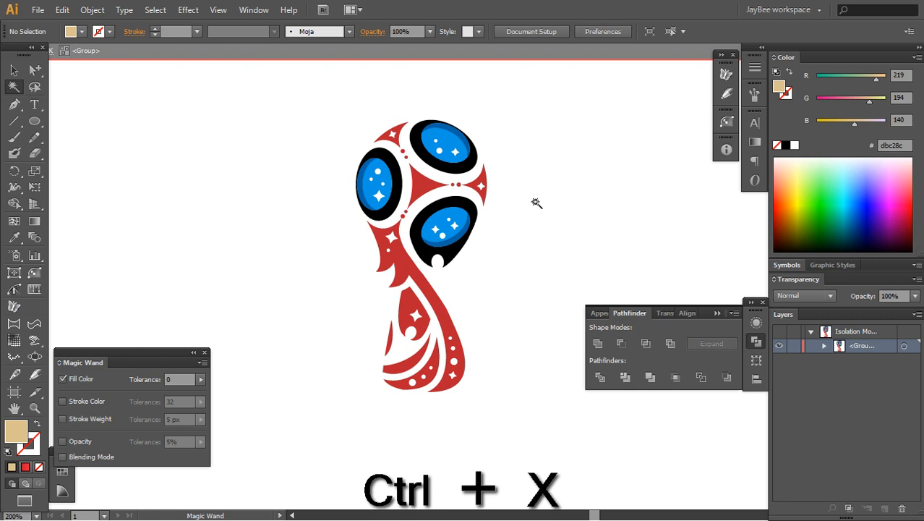
key("ctrl+z")
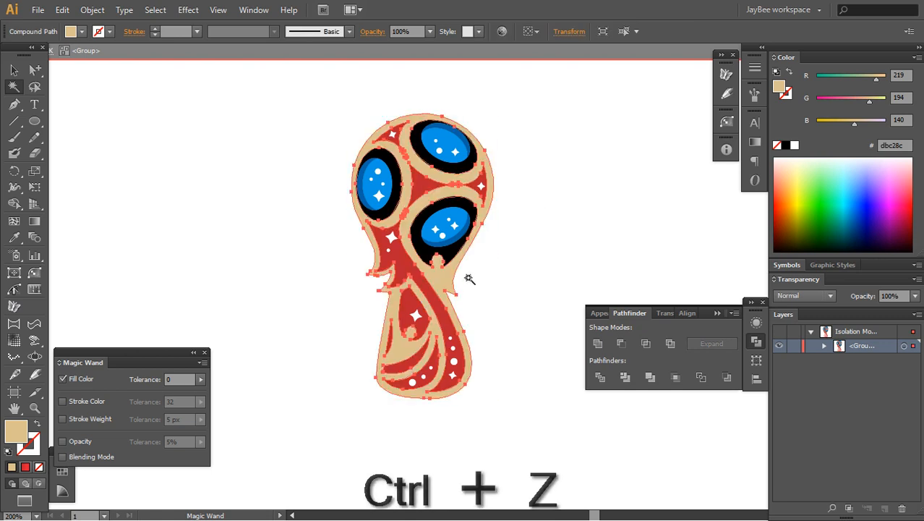
Slice the gold shape across the neck with the Knife, separating the ball part from the base.
key("c")
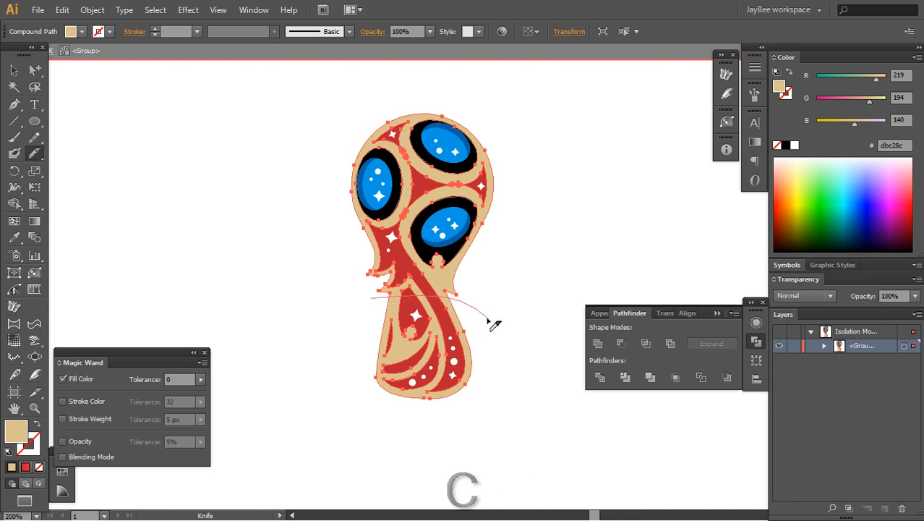
left_click_drag(489, 320, 490, 323)
key("z")
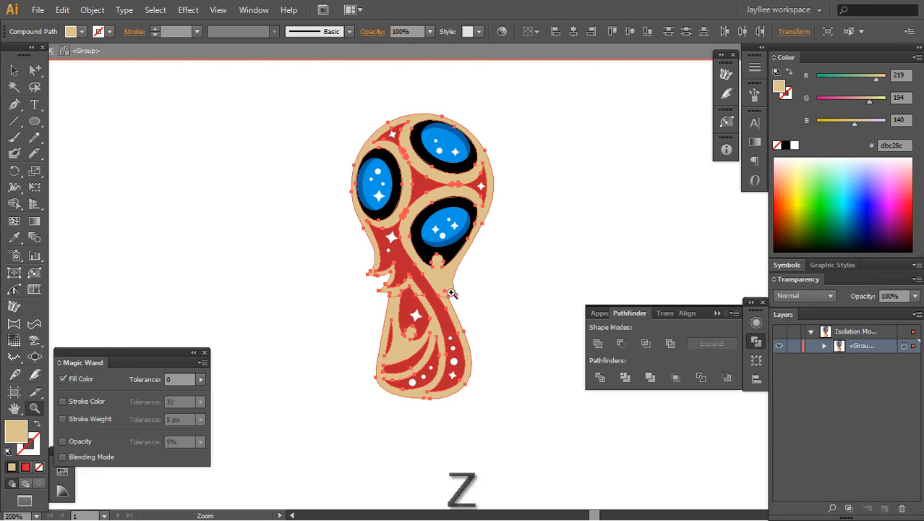
Fill both gold pieces with the linear gold-to-white gradient sampled from the palette square.
left_click(452, 279, "alt")
left_click_drag(452, 278, 430, 435)
key("a")
left_click_drag(464, 267, 458, 319)
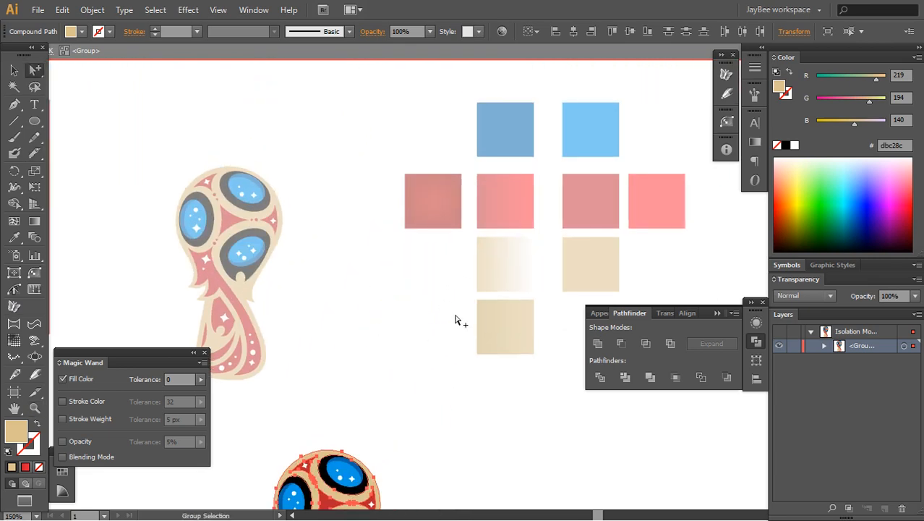
left_click_drag(522, 274, 495, 270)
left_click_drag(407, 487, 491, 188)
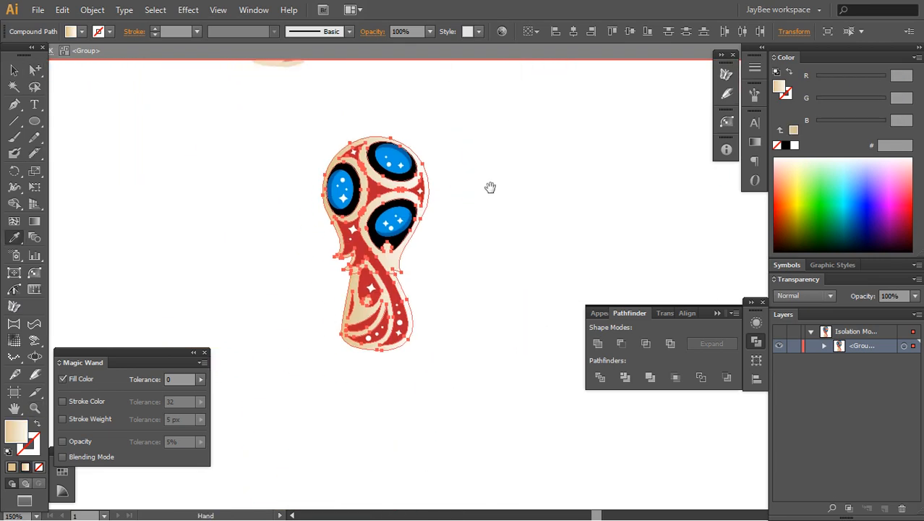
key("shift+a")
left_click(450, 266)
Change the gradient on the emblem's upper gold piece from linear to radial.
key("z")
left_click(445, 272)
key("shift+a")
left_click(403, 196)
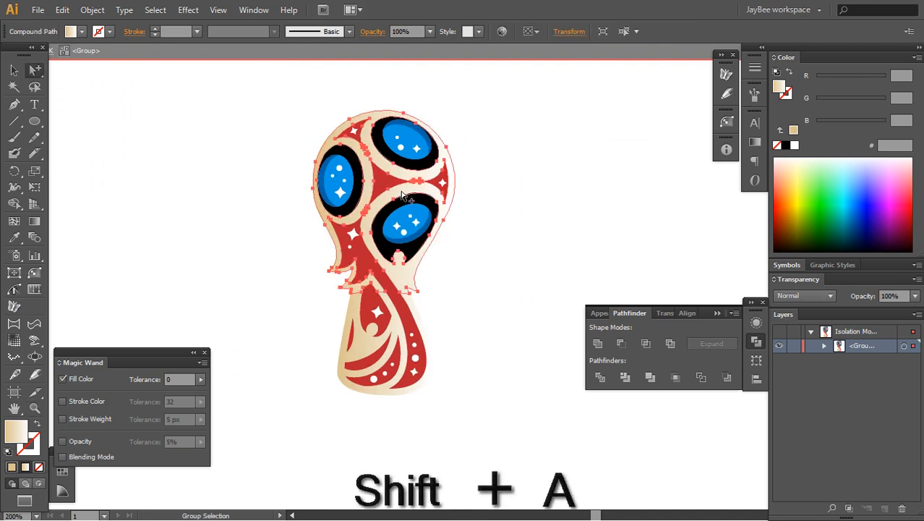
key("ctrl+h")
key("g")
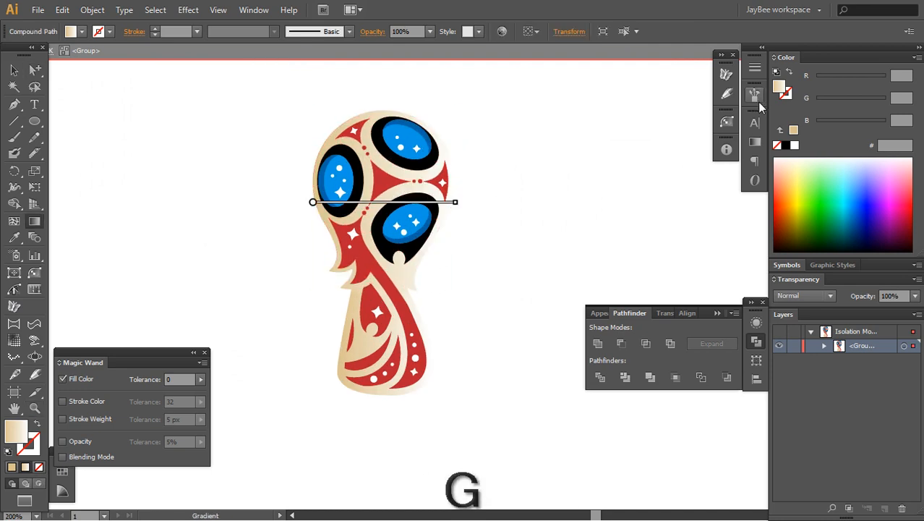
left_click(754, 142)
left_click(672, 131)
left_click(669, 159)
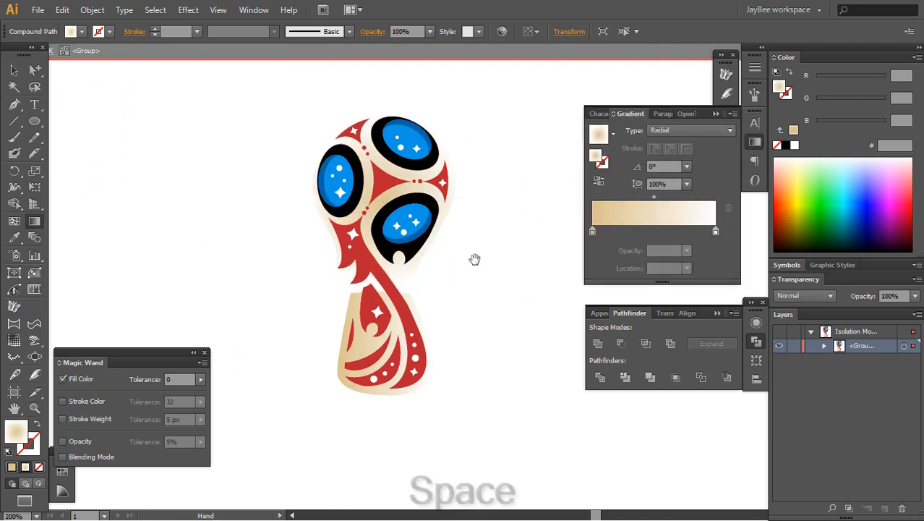
Reverse the upper piece's radial gradient to white-to-gold and fit it around the ball, centred on the ball's middle.
left_click_drag(475, 257, 484, 281)
key("g")
left_click_drag(391, 229, 391, 208)
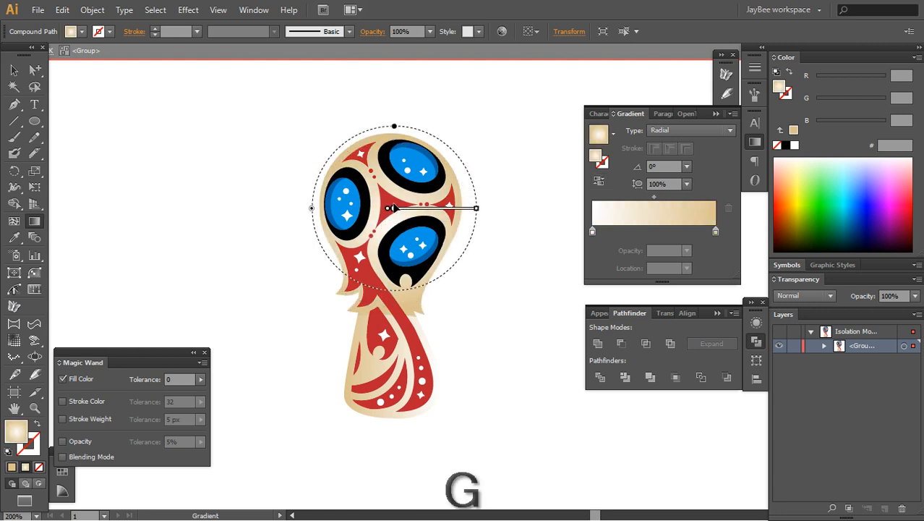
left_click_drag(464, 207, 457, 207)
key("shift+a")
left_click(480, 314)
Apply the upper piece's radial white-to-gold gradient to the gold base piece with the Eyedropper.
left_click_drag(470, 338, 479, 280)
key("shift+a")
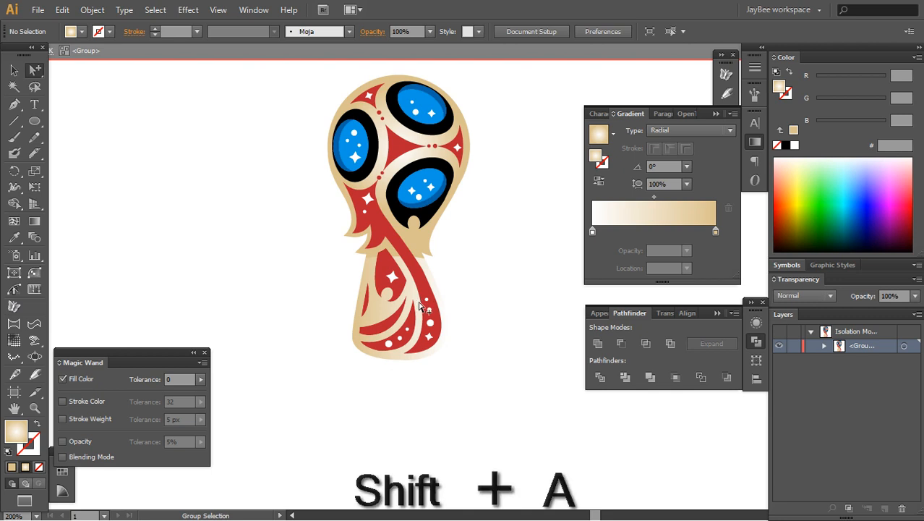
left_click(415, 299)
key("ctrl+h")
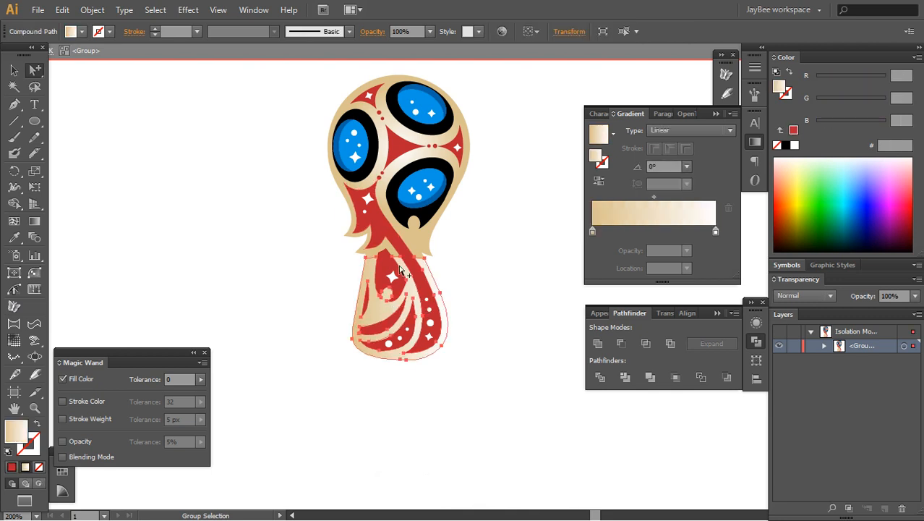
key("i")
key("ctrl+h")
left_click(407, 242)
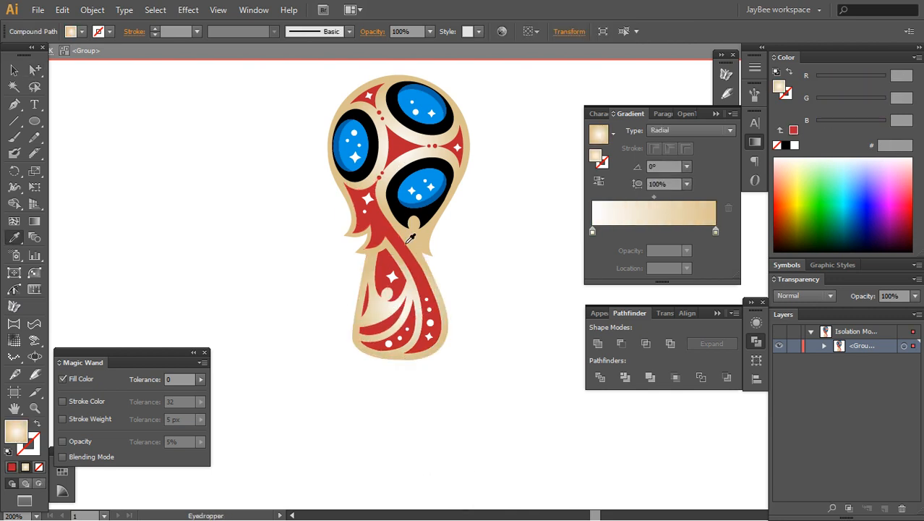
Deselect the gold base piece and examine the emblem's gold shading beside the faded reference copies, ending on the red base shapes.
key("g")
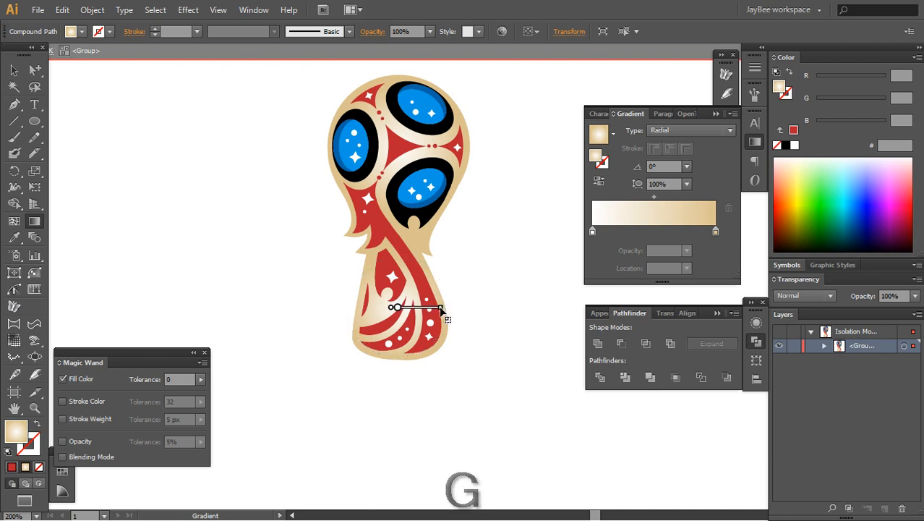
key("v")
left_click(445, 362)
left_click(435, 252, "alt")
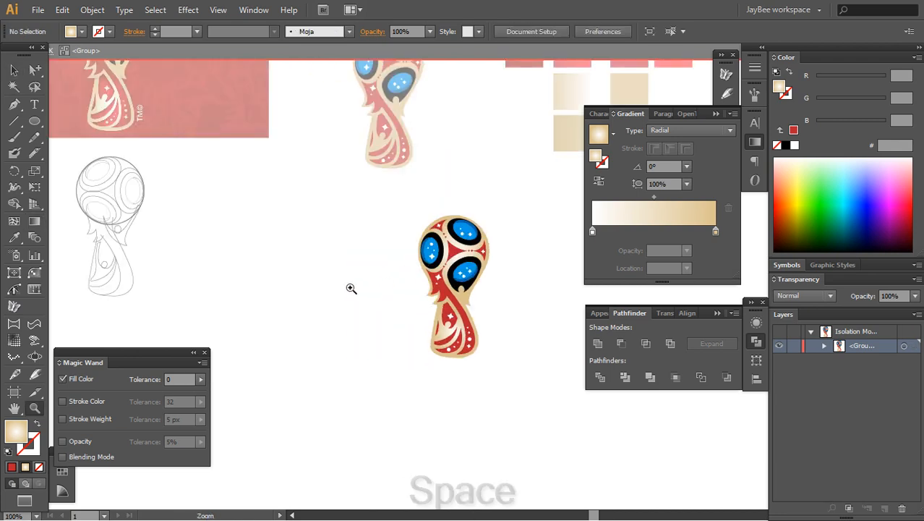
key("space")
left_click_drag(350, 287, 495, 417)
left_click_drag(319, 273, 338, 287)
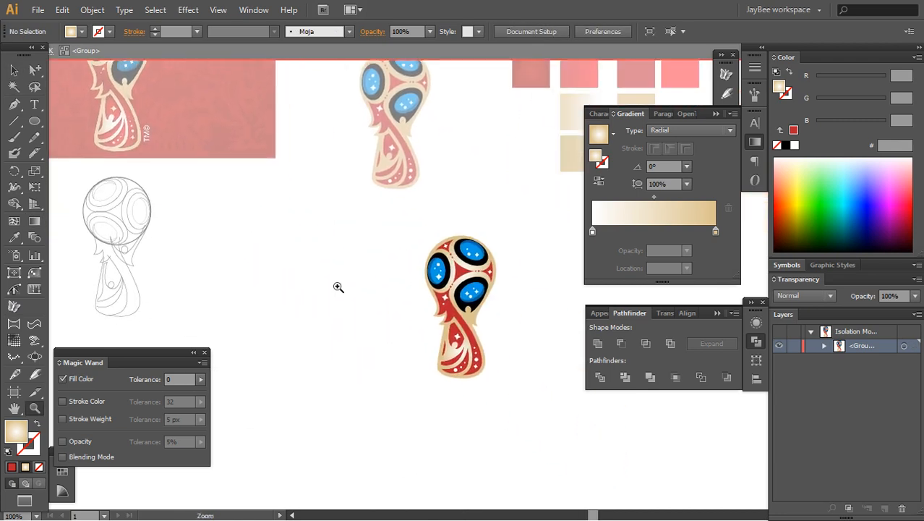
key("v")
key("z")
left_click(457, 305)
key("space")
left_click_drag(497, 315, 422, 295)
key("v")
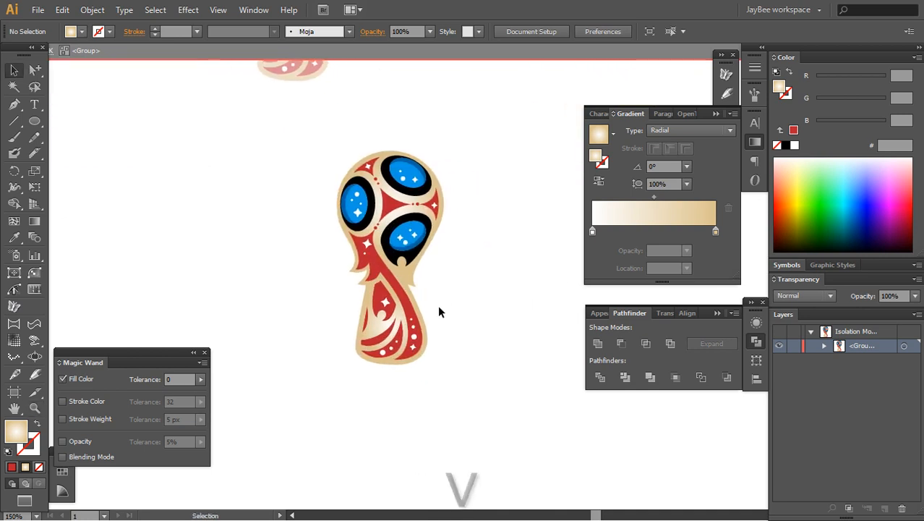
key("shift+a")
key("z")
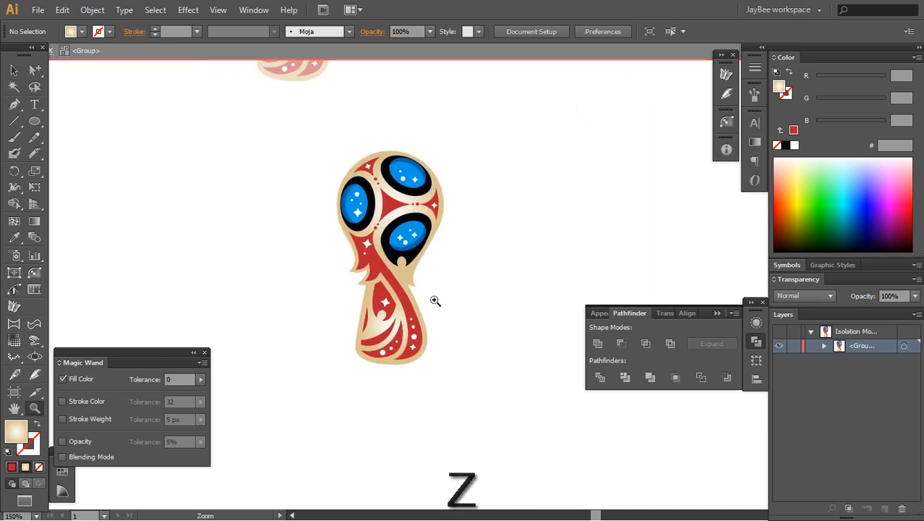
left_click(435, 301)
key("shift+a")
left_click(421, 299)
key("ctrl+h")
left_click(467, 329)
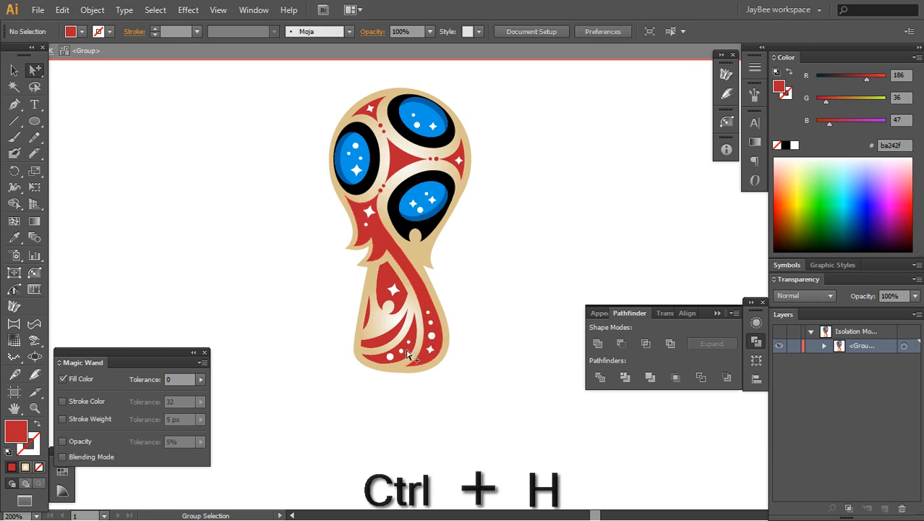
Fill the base's red teardrop, two crescents and long ribbon with the bright red linear gradient sampled from the palette.
key("z")
left_click(418, 296)
key("shift+a")
left_click(434, 302)
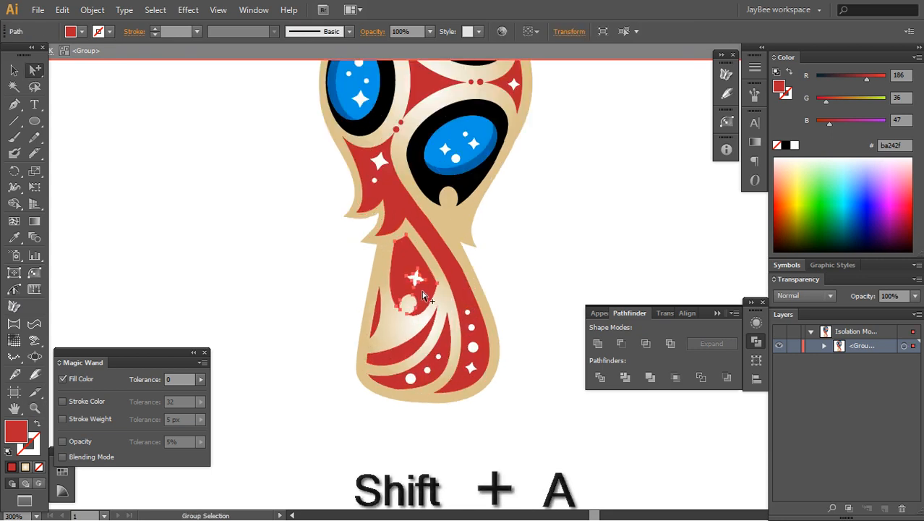
left_click(458, 277)
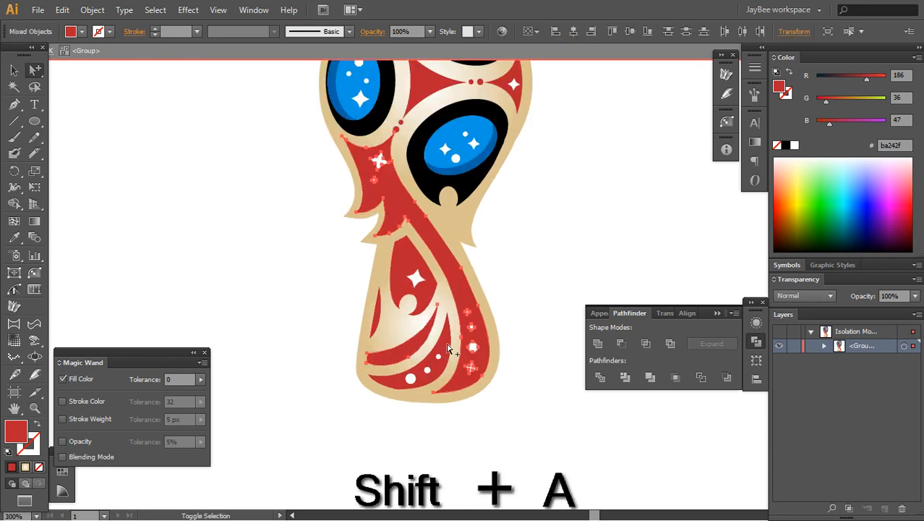
left_click(448, 348)
left_click(425, 302, "shift")
left_click(414, 352, "shift")
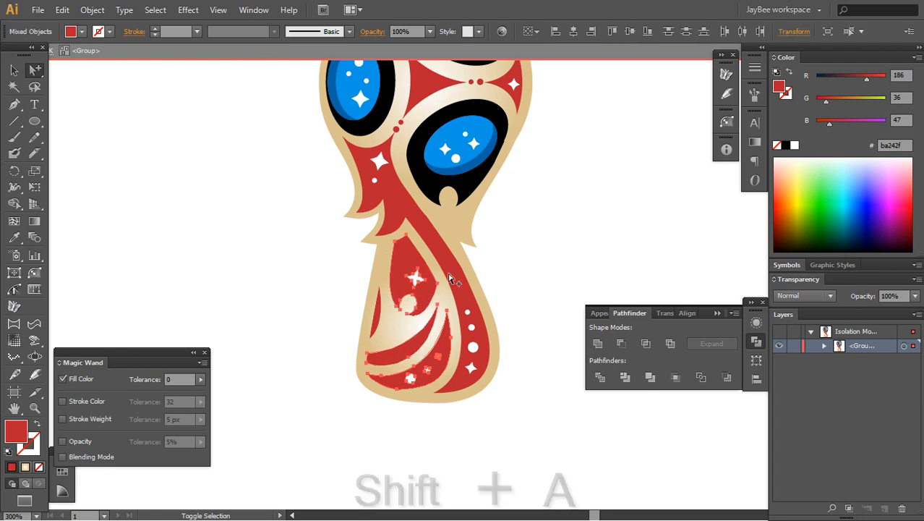
left_click(453, 276, "shift")
key("z")
left_click(454, 251, "alt")
left_click(455, 251, "alt")
left_click(455, 251, "alt")
key("space")
left_click_drag(457, 214, 414, 323)
key("s")
left_click(517, 184)
left_click_drag(485, 335, 482, 227)
key("z")
left_click(439, 301)
key("space")
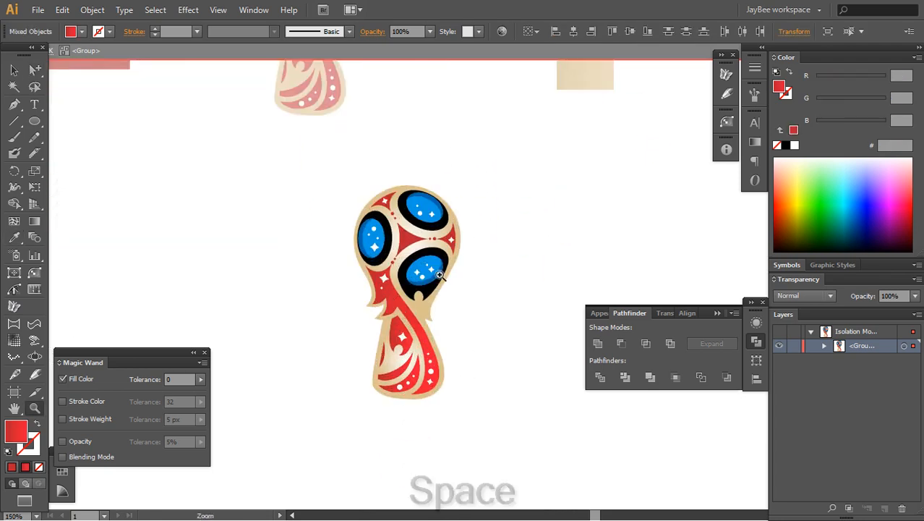
Try the palette's dark red gradient square on the selected base pieces, then reapply the bright red linear gradient.
left_click_drag(438, 273, 404, 436)
key("s")
left_click(481, 105)
key("space")
mouse_move(494, 164)
left_mouse_down()
mouse_move(486, 84)
mouse_move(483, 155)
left_mouse_up()
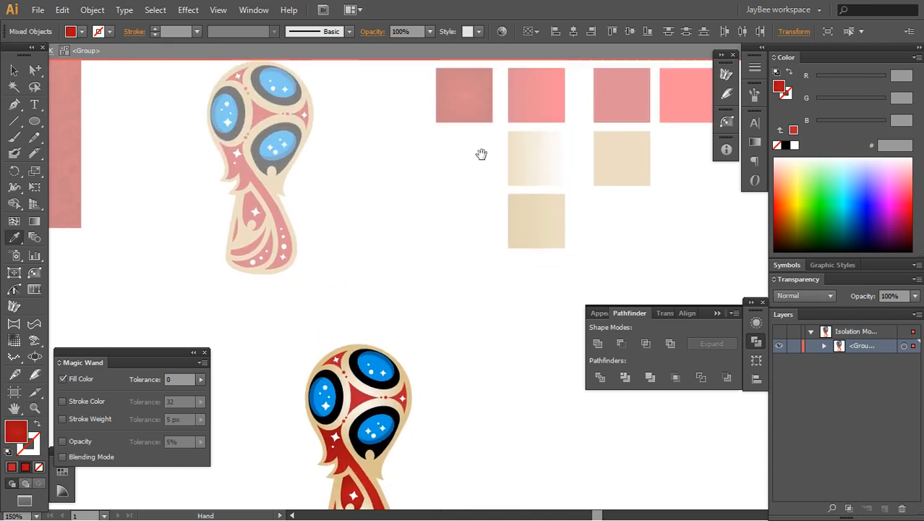
left_click(537, 107)
key("space")
left_click_drag(417, 420, 457, 254)
Fill the three pointed red pieces on the ball with the ribbon's red gradient using the Eyedropper.
key("z")
left_click(439, 278)
key("shift+a")
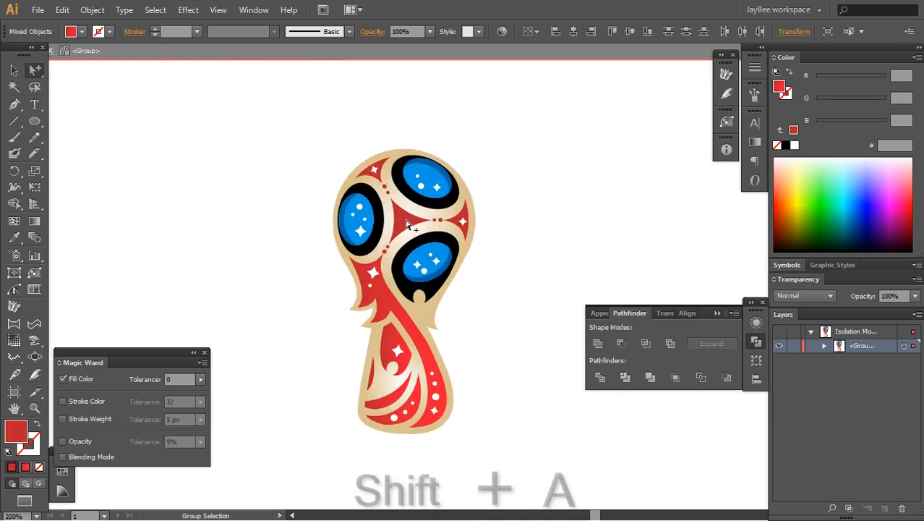
left_click(410, 223)
key("ctrl+h")
key("z")
left_click(412, 225)
key("shift+a")
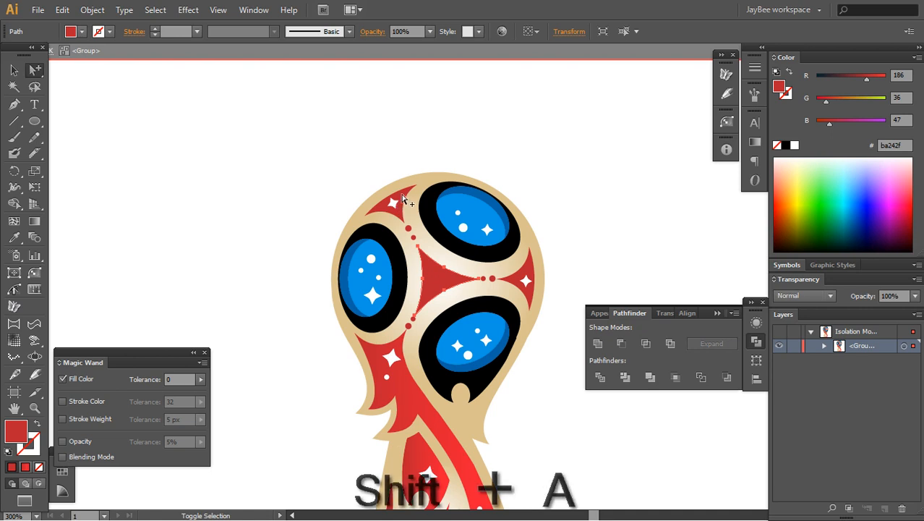
left_click(406, 195, "shift")
left_click(530, 271, "shift")
key("space")
left_click_drag(528, 278, 523, 214)
key("s")
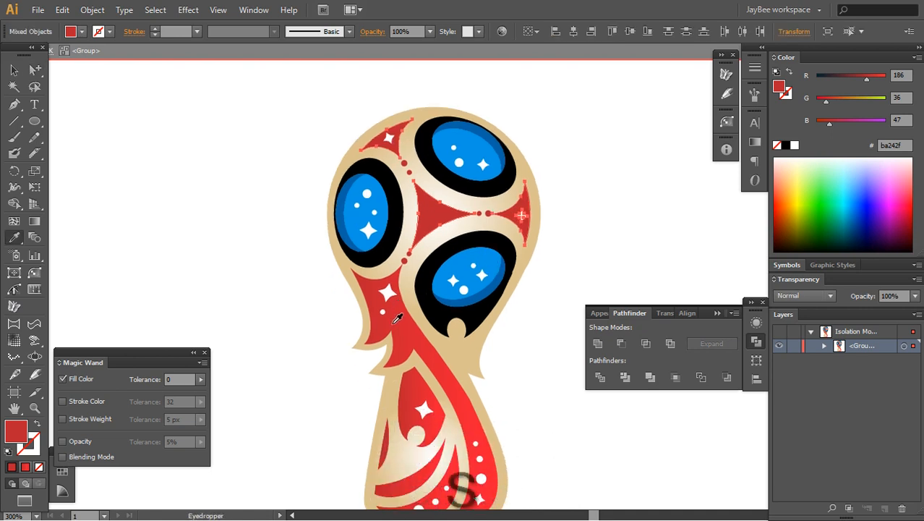
left_click(397, 324)
key("ctrl+h")
Change the gradient on the three red ball pieces to radial and reverse it to run from bright to dark red.
key("g")
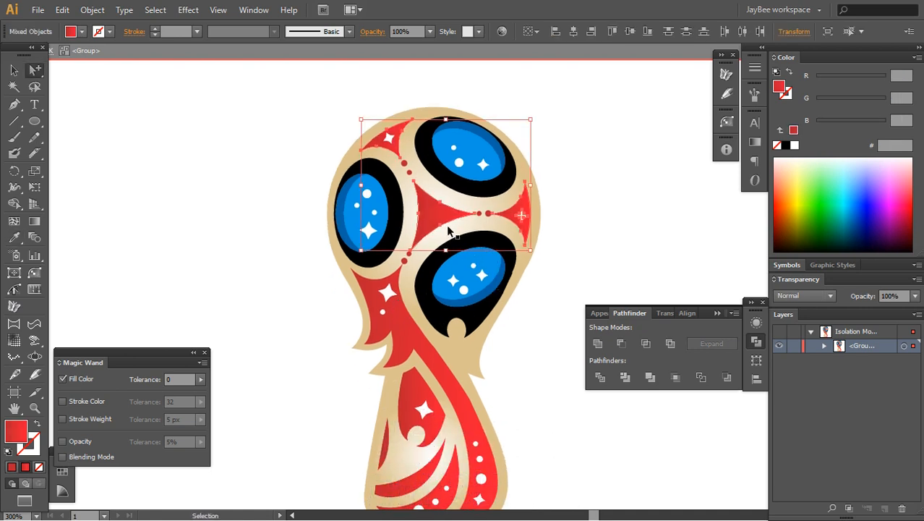
left_click(754, 141)
left_click(681, 130)
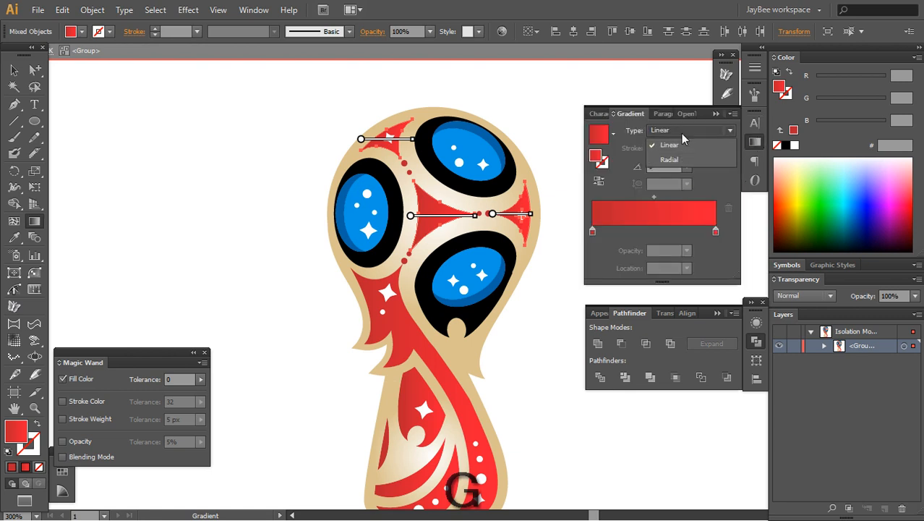
left_click(676, 158)
left_click(599, 180)
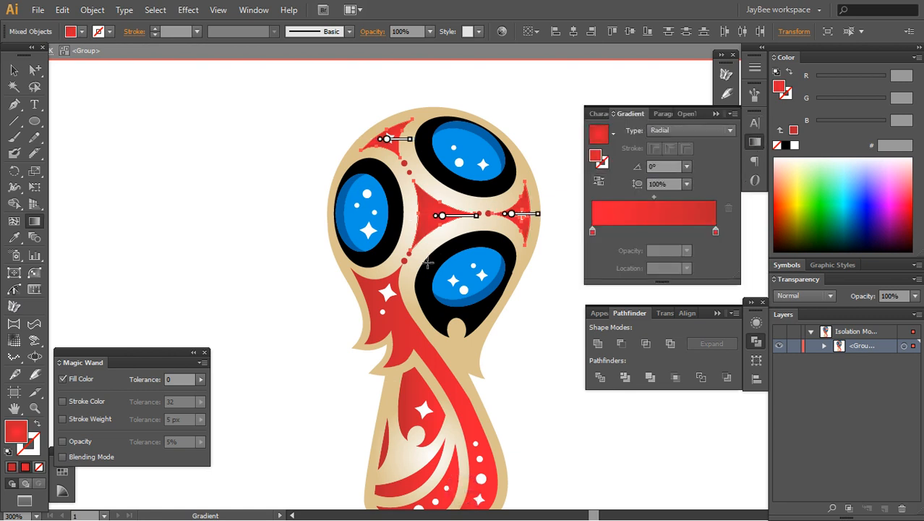
Stretch one radial gradient across the three red ball pieces, starting from the middle of the ball, and deselect them.
left_click_drag(436, 268, 496, 327)
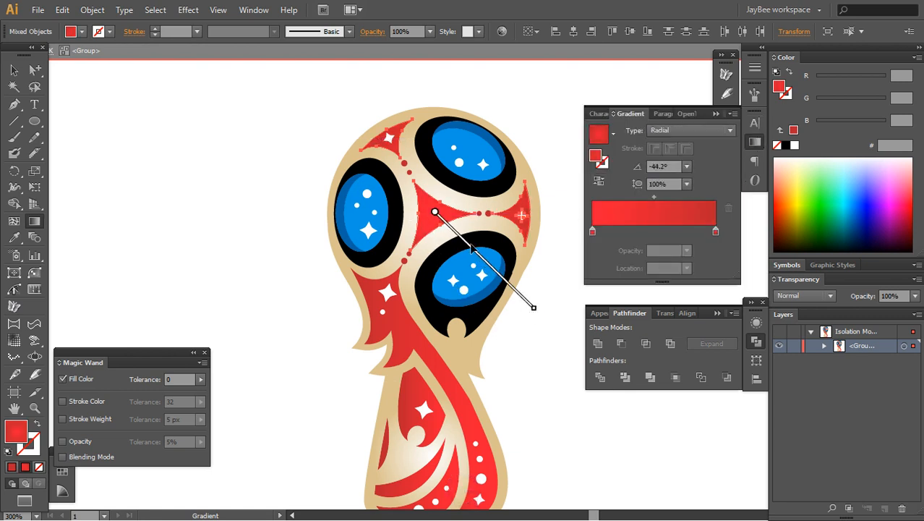
left_click_drag(517, 247, 518, 247)
key("shift+a")
left_click(546, 298)
Redraw the linear gradient diagonally across the base's red teardrop piece at an angle of about 39°.
key("space")
left_click_drag(534, 308, 480, 228)
key("space")
key("shift+a")
left_click(405, 281)
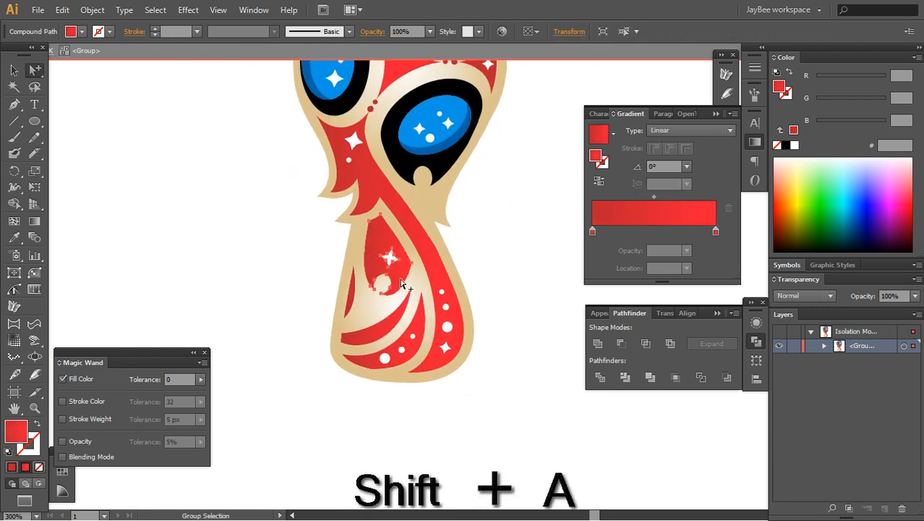
key("g")
left_click_drag(370, 283, 401, 270)
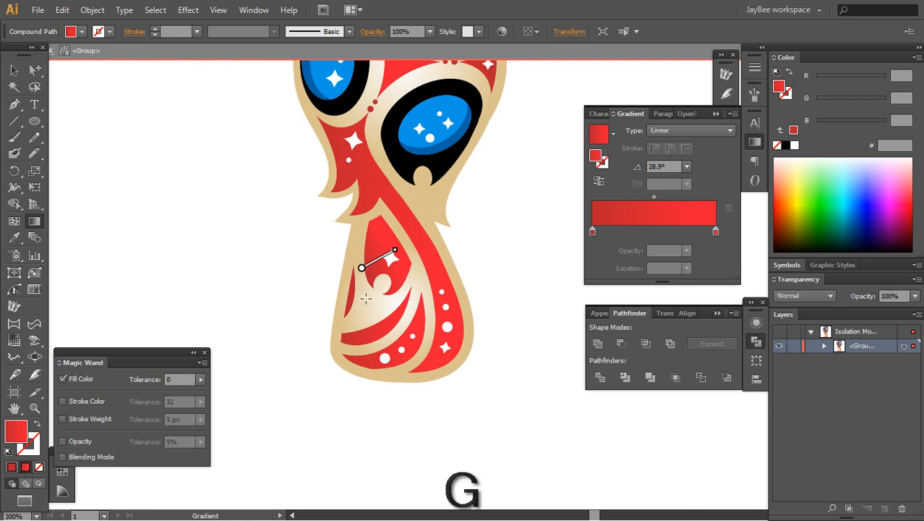
Redraw the linear gradients across the base's two red crescents, angling the bottom one at about -10°.
key("shift+a")
left_click(361, 341)
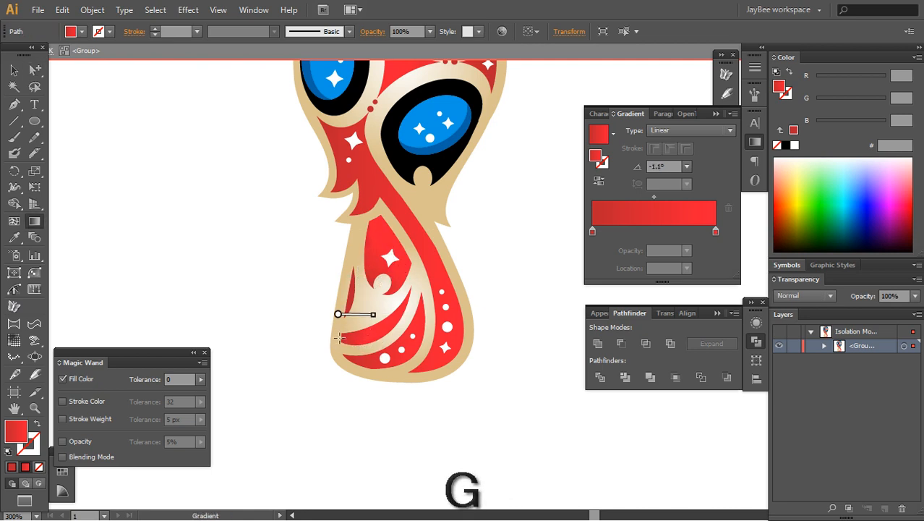
key("shift+a")
left_click(394, 375)
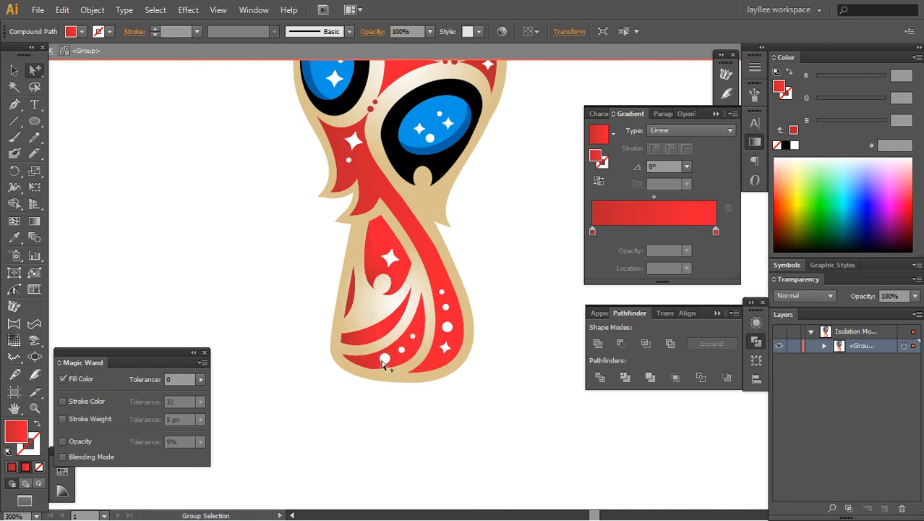
key("g")
left_click_drag(406, 368, 405, 366)
Redraw the long red ribbon's linear gradient from dark at its upper end to bright at the base, at about -65°.
key("shift+a")
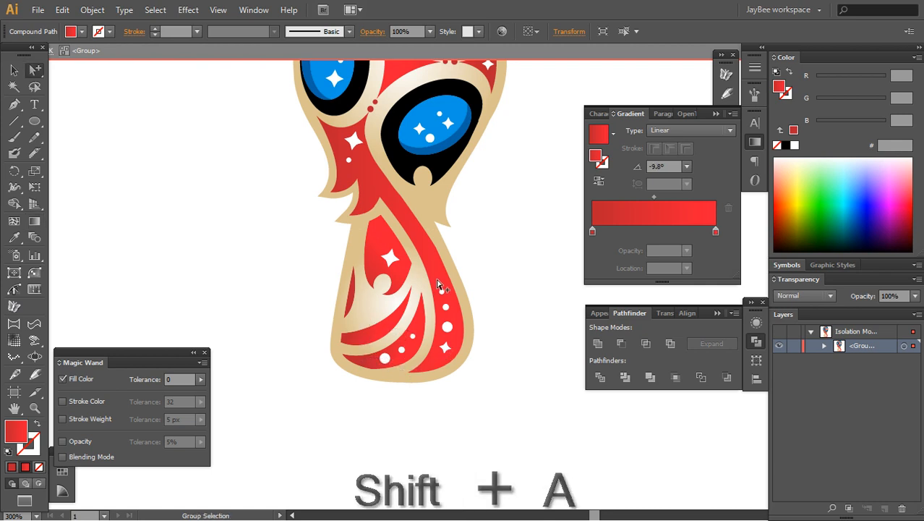
left_click(405, 250)
key("g")
left_click_drag(388, 236, 411, 288)
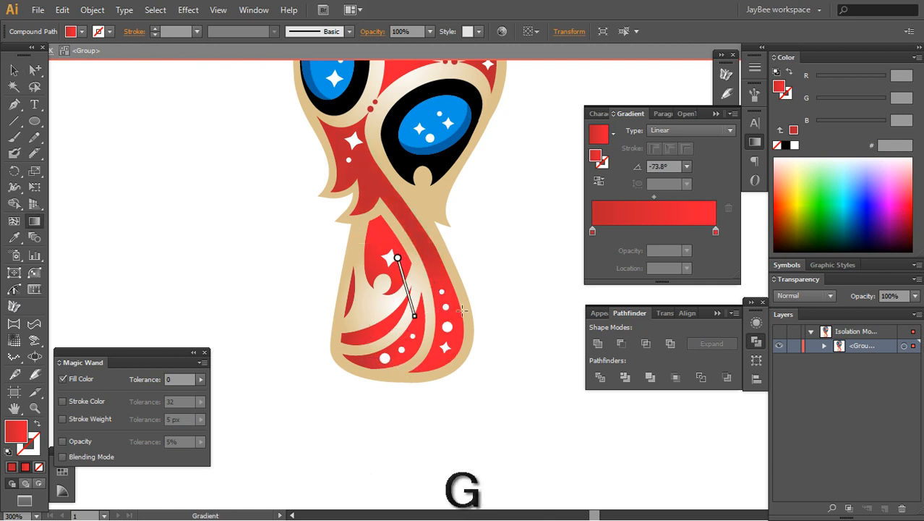
left_click_drag(393, 192, 444, 299)
key("shift+a")
key("z")
key("ctrl+h")
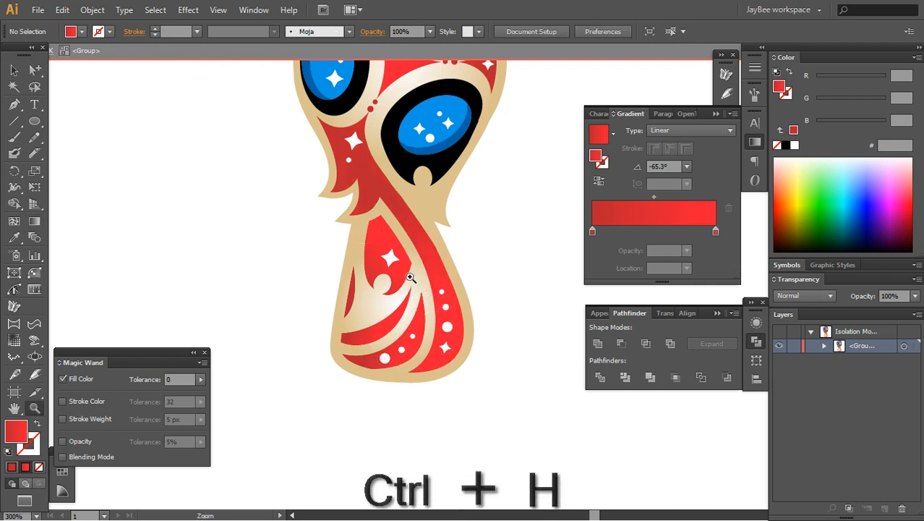
Select the red teardrop, both crescents and the ribbon together and open the Inner Glow effect for them.
key("shift+a")
left_click(389, 261)
key("ctrl+h")
left_click(378, 271)
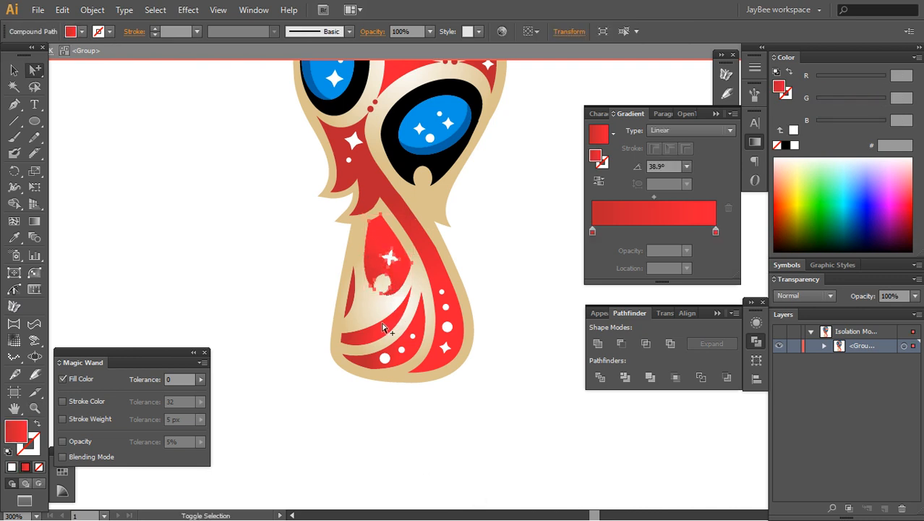
left_click(375, 344, "shift")
left_click(429, 263, "shift")
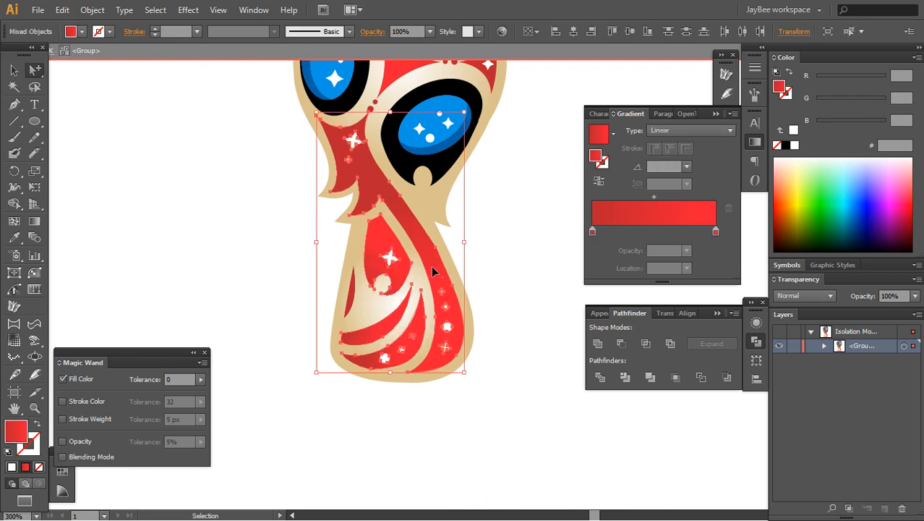
key("ctrl+h")
key("space")
left_click_drag(406, 261, 415, 299)
left_click(188, 10)
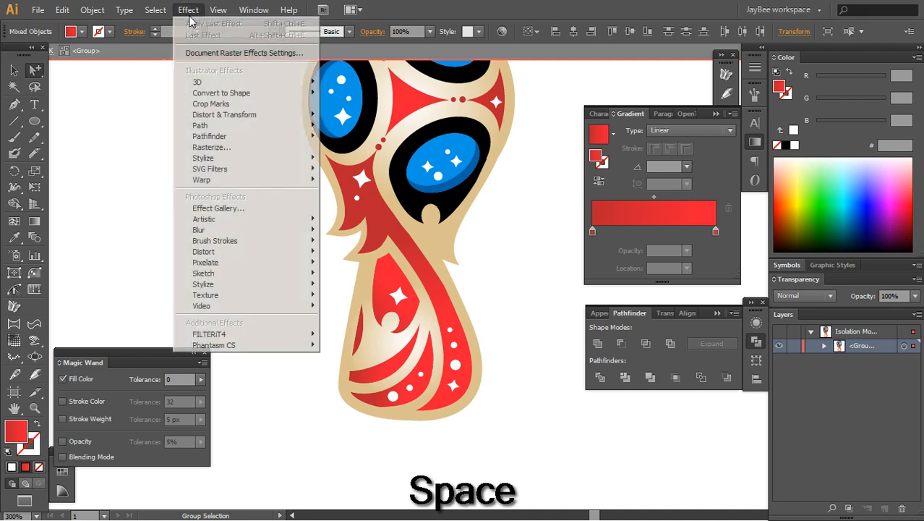
mouse_move(214, 159)
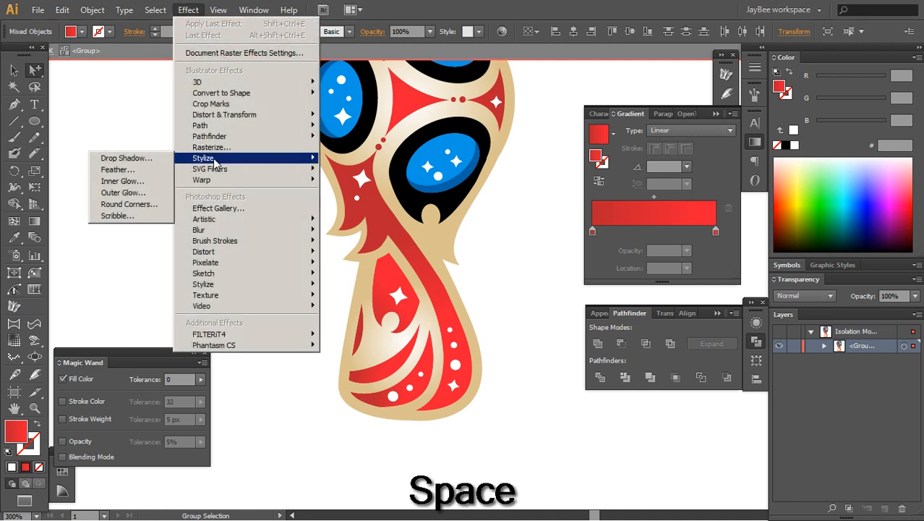
left_click(136, 183)
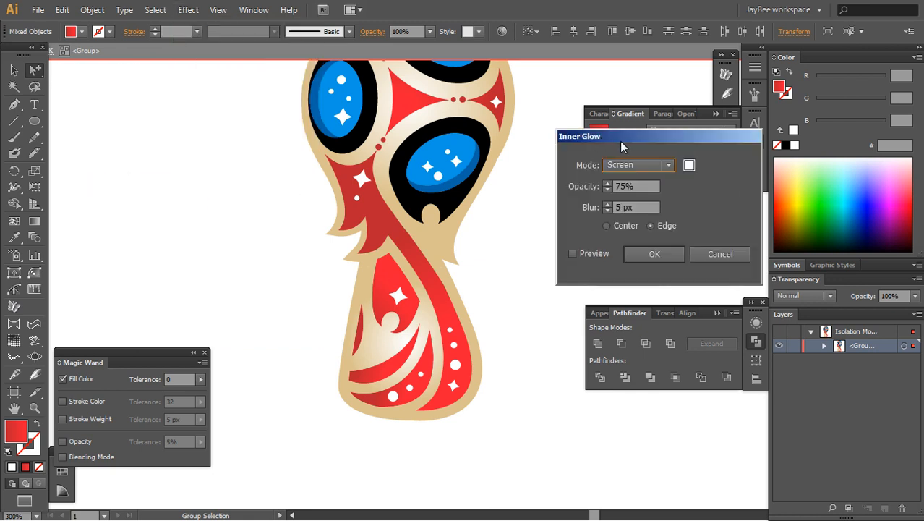
Set the inner glow to Multiply mode in black and preview it on the selected red pieces.
left_click_drag(614, 138, 610, 93)
left_click(660, 119)
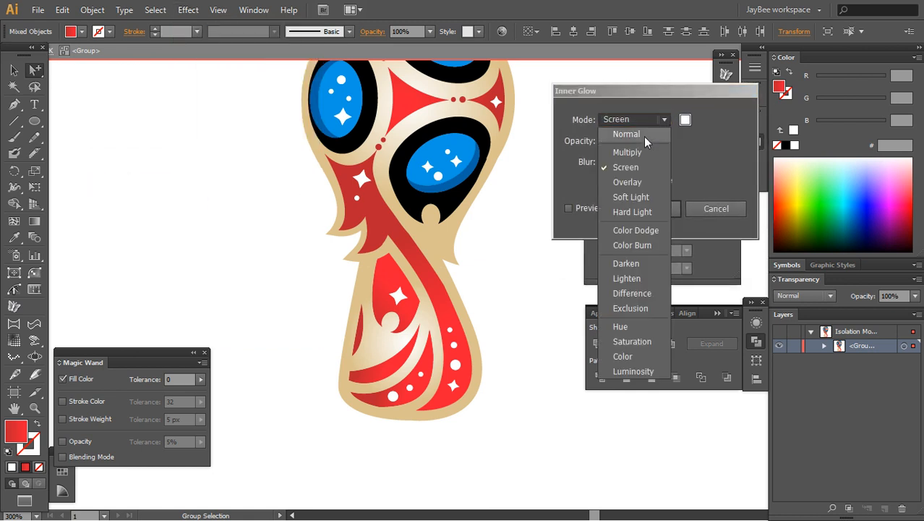
left_click(629, 152)
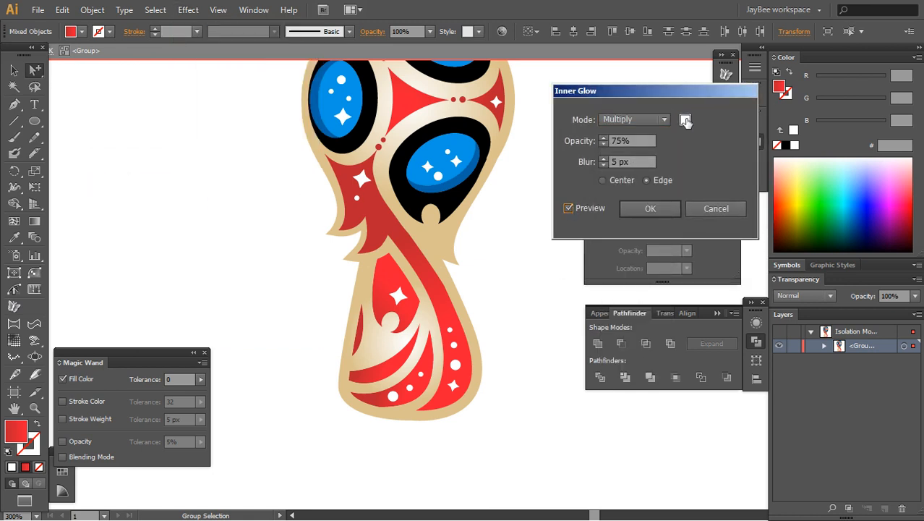
left_click(685, 120)
left_click(423, 258)
left_click(434, 305)
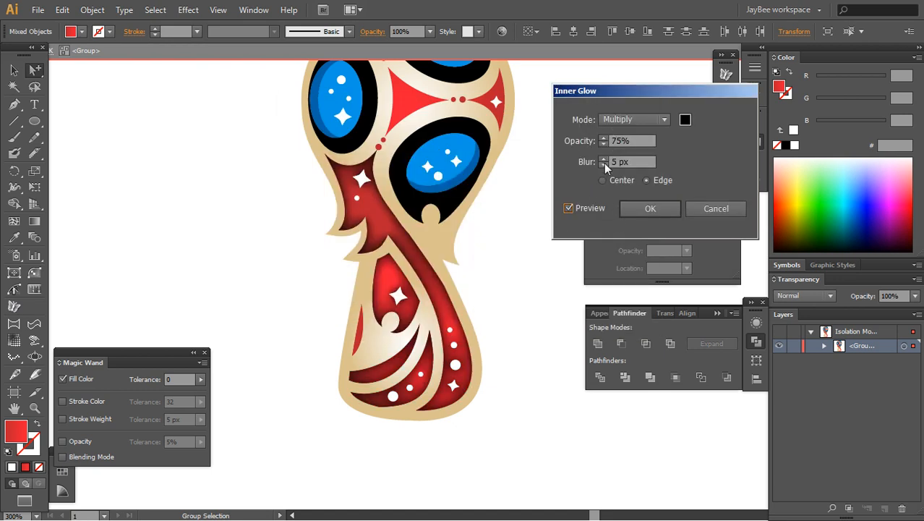
Change the inner glow's colour to dark red 660606.
left_click(685, 120)
left_click(456, 240)
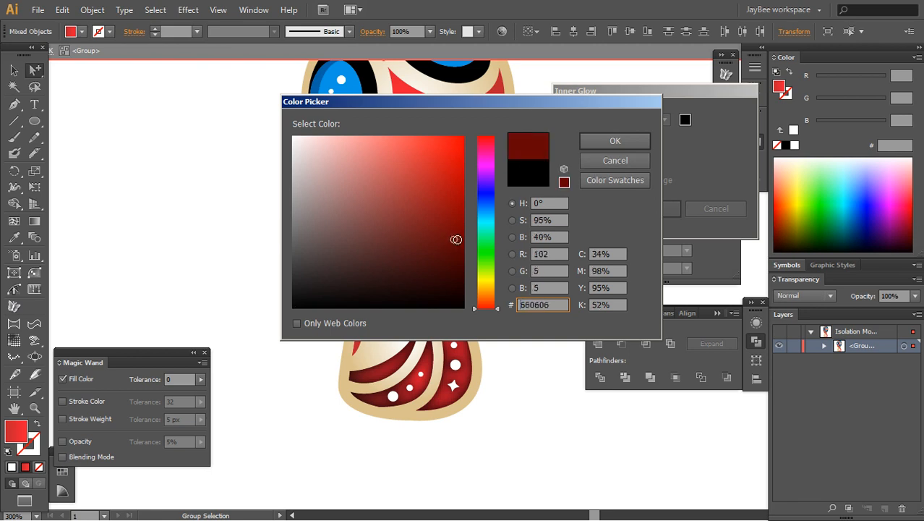
left_click(615, 141)
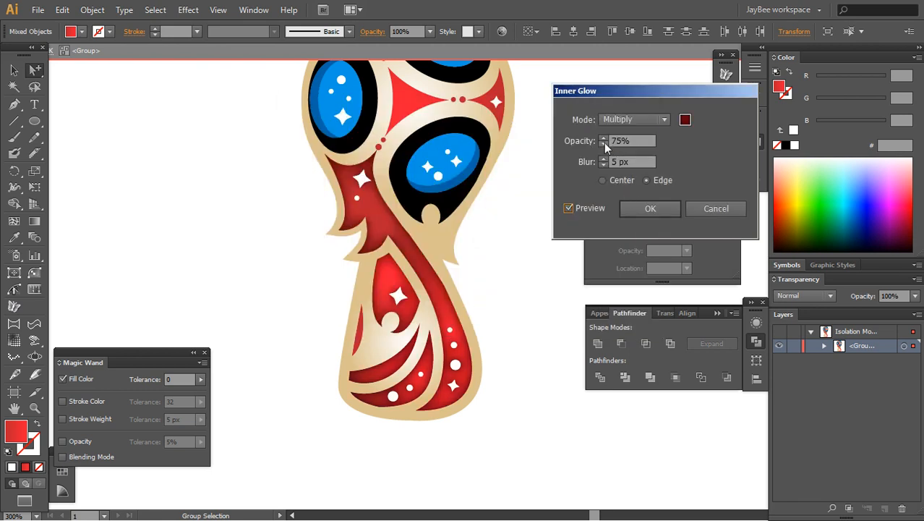
Lower the inner glow to about 44% opacity with a 4 px blur and apply it to the selected red pieces.
left_click(603, 144)
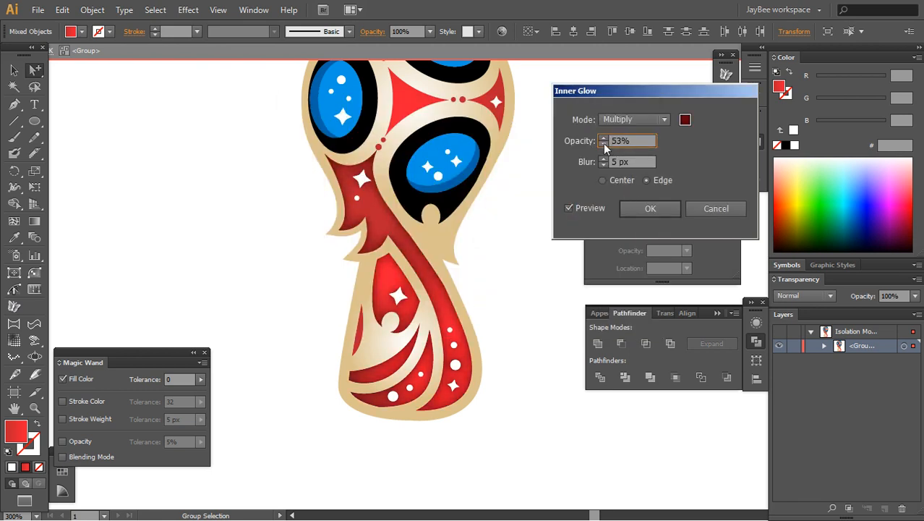
left_click(605, 165)
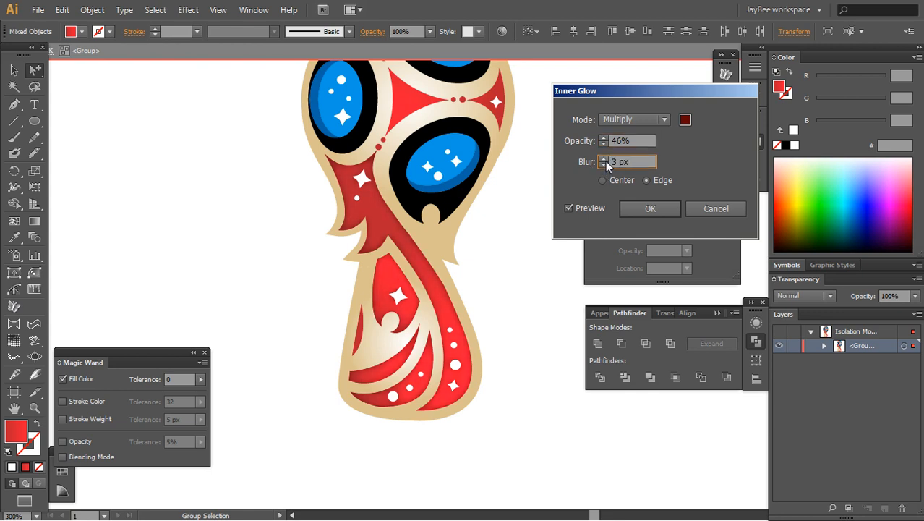
left_click(605, 164)
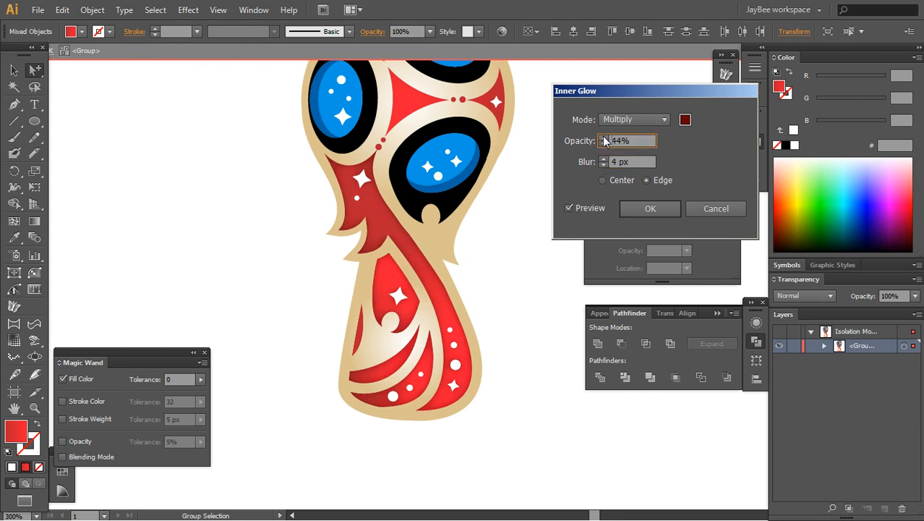
left_click(636, 208)
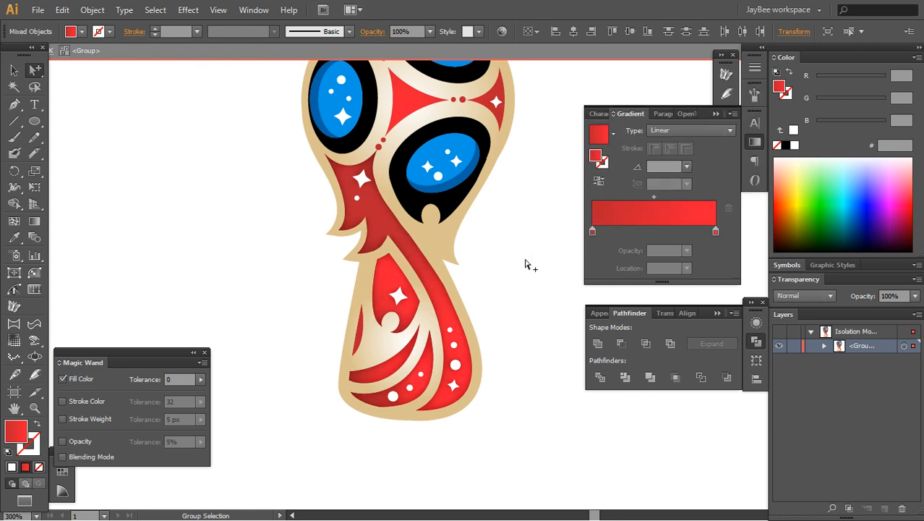
Hide the selection edges, deselect the red pieces and examine their inner glow across the whole trophy.
left_click_drag(525, 264, 489, 336)
key("ctrl+h")
key("z")
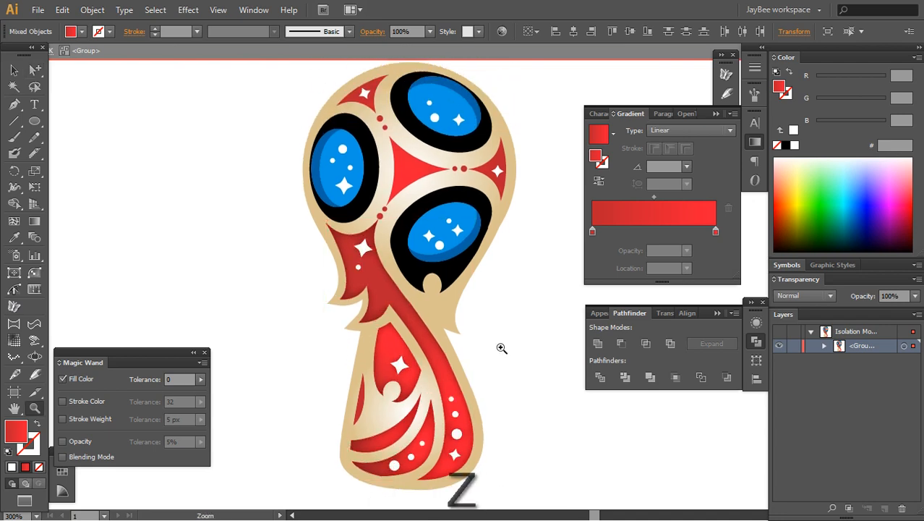
left_click(501, 348)
left_click(468, 293, "alt")
left_click(468, 292, "alt")
left_click_drag(460, 293, 465, 301)
key("z")
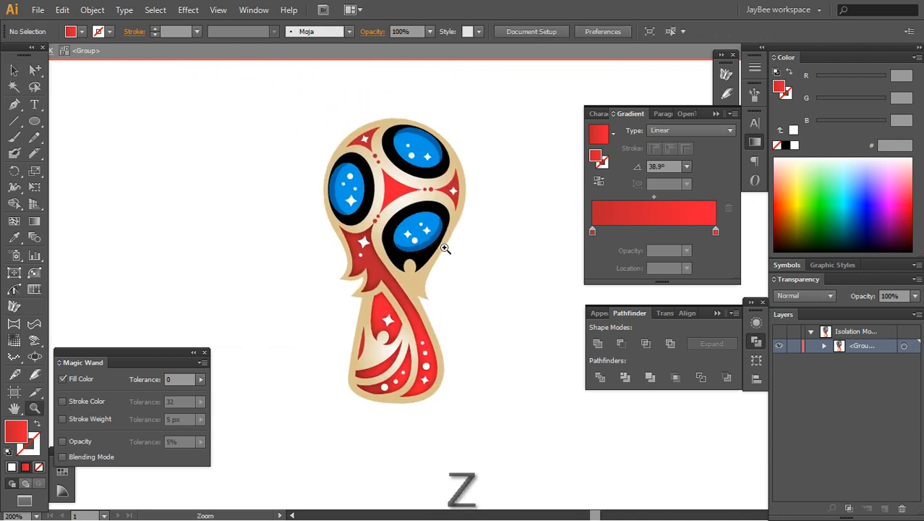
left_click(429, 293)
left_click_drag(436, 272, 421, 298)
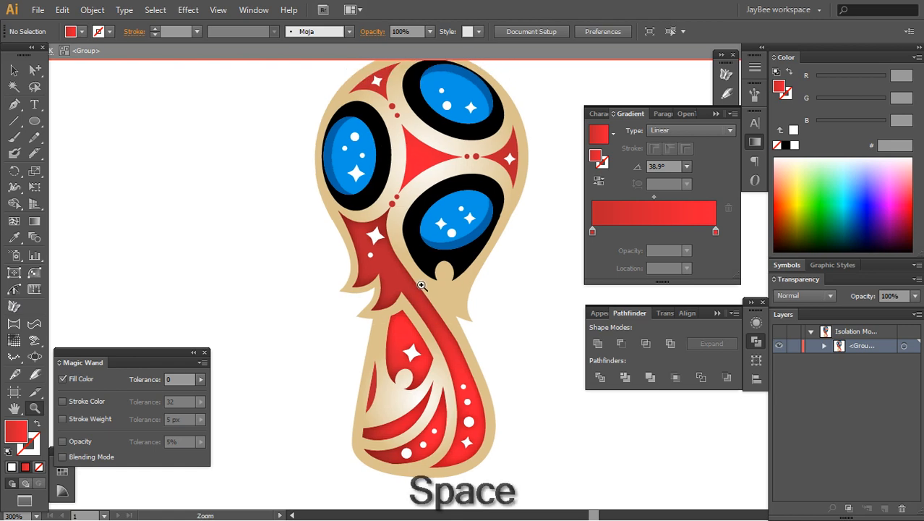
Draw a small four-sided red patch with the Pen tool over the notch between the ribbon's two ragged tails.
left_click(414, 298)
left_click(432, 297)
left_click(749, 139)
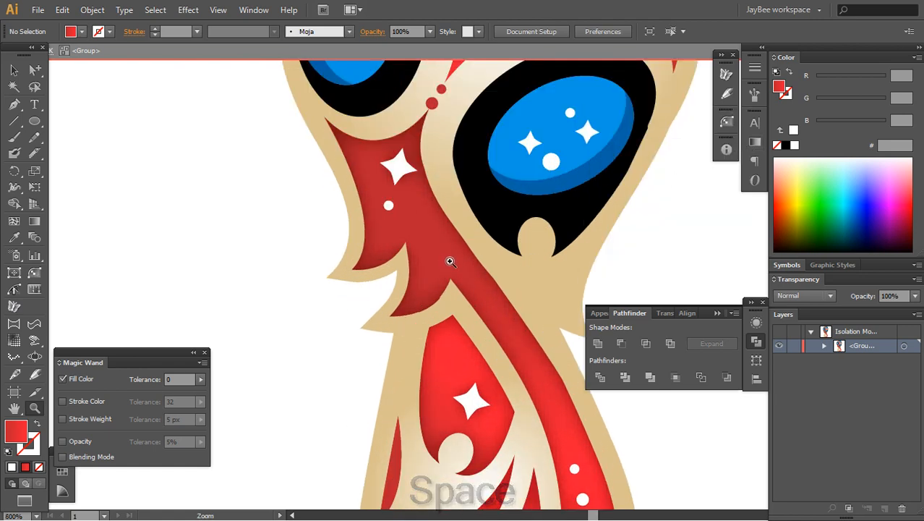
left_click(418, 182)
key("p")
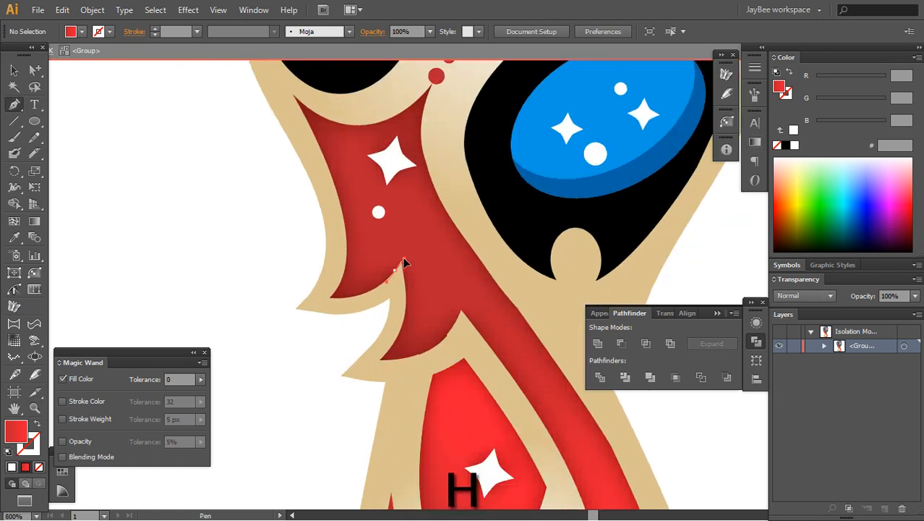
left_click(408, 248)
left_click_drag(414, 208, 431, 240)
left_click(442, 264)
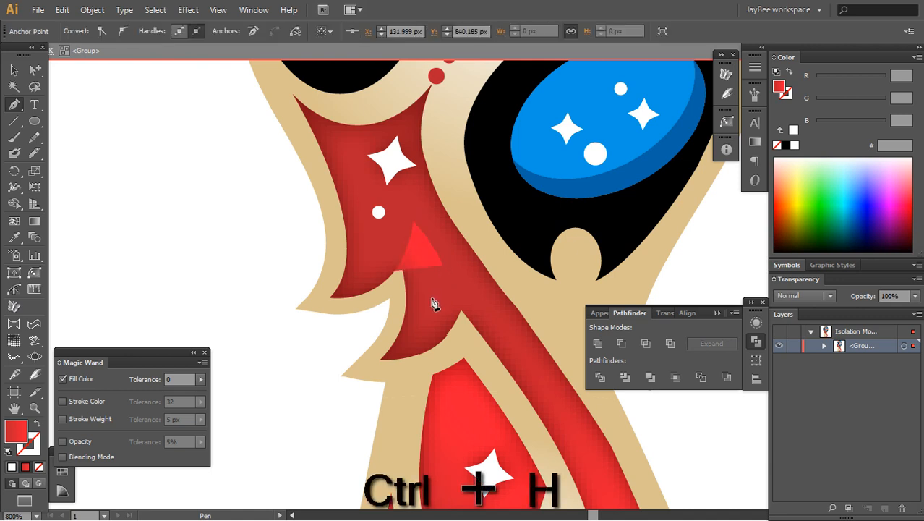
left_click(421, 298)
key("ctrl+h")
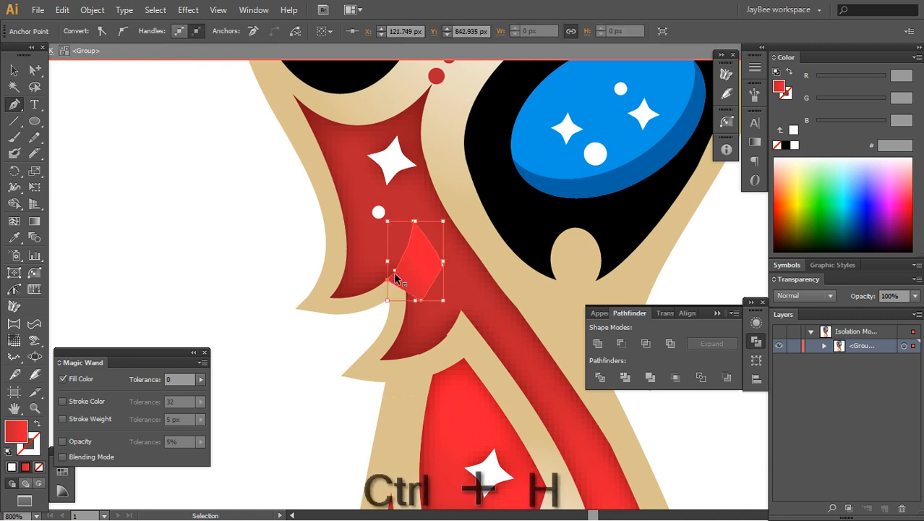
left_click(388, 279)
key("ctrl+shift+a")
Leave the group's isolation mode and select the small red patch at the ribbon's upper notch.
key("z")
left_click(414, 280, "alt")
left_click(414, 282, "alt")
left_click(413, 282, "alt")
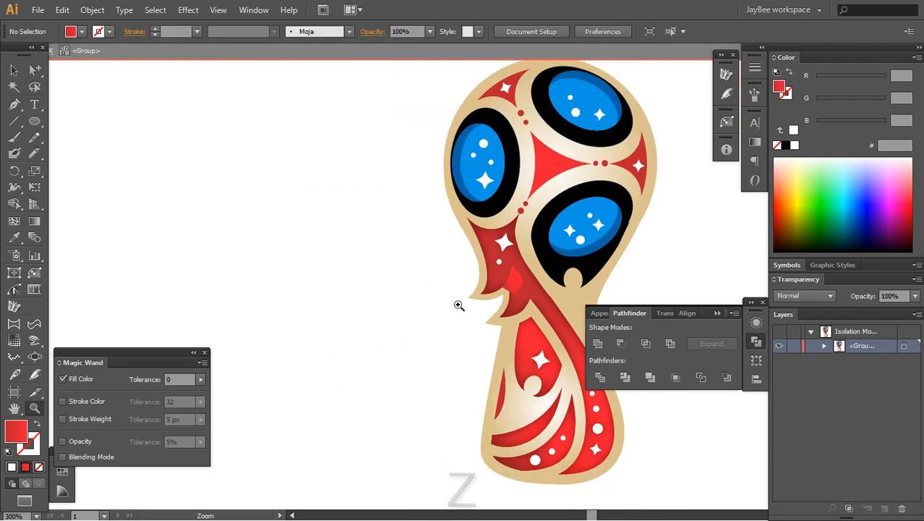
key("v")
double_click(460, 334)
key("z")
left_click(501, 281)
left_click(426, 282)
key("shift+a")
left_click(420, 268)
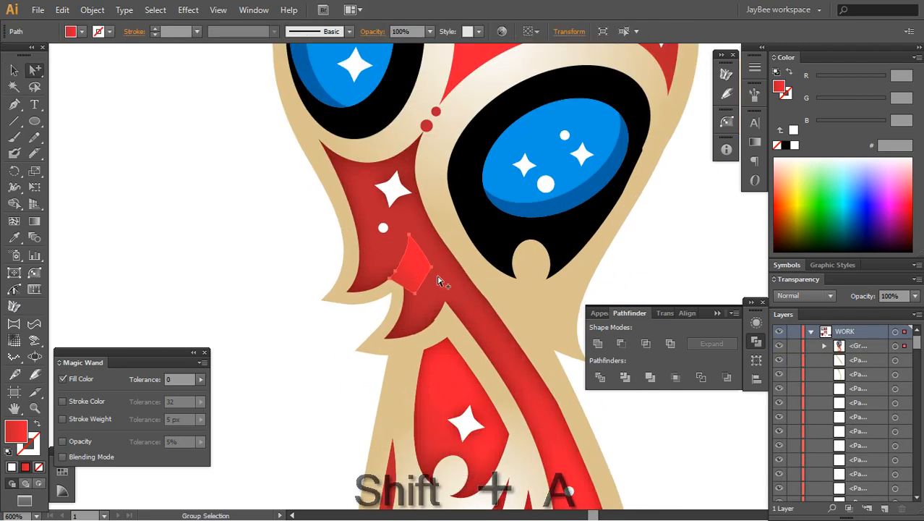
key("space")
left_click_drag(450, 379, 441, 347)
key("i")
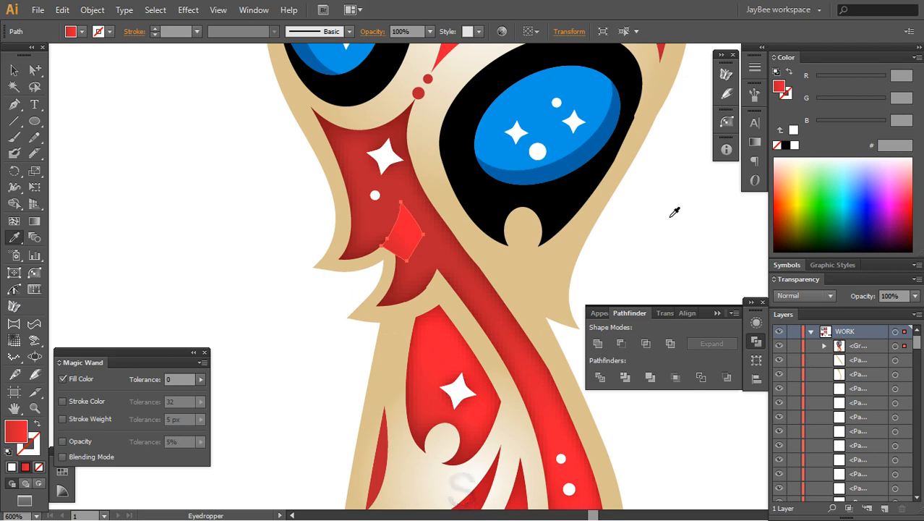
key("u")
key("space")
key("z")
left_click(512, 213, "alt")
left_click(512, 211, "alt")
left_click(512, 210, "alt")
key("space")
mouse_move(480, 223)
left_mouse_down()
mouse_move(479, 285)
mouse_move(418, 516)
mouse_move(479, 216)
left_mouse_up()
key("i")
key("space")
key("z")
Set the patch's blending mode to Multiply and change the bright end stop of its gradient to white.
left_click(433, 306)
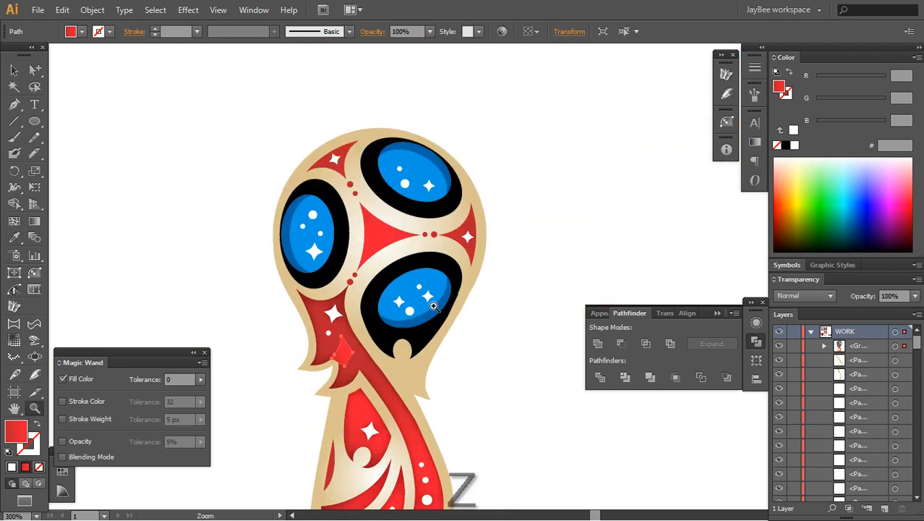
left_click(433, 306)
key("space")
left_click_drag(540, 294, 609, 262)
left_click(802, 295)
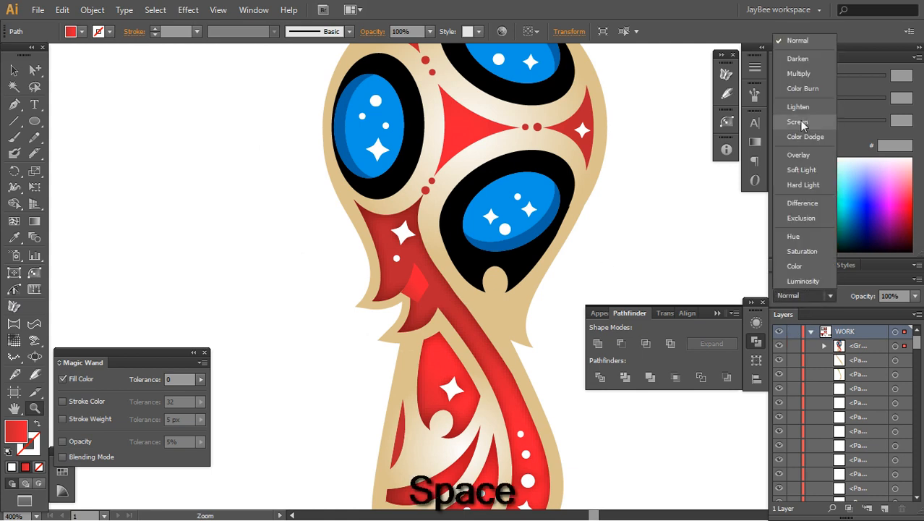
left_click(798, 74)
left_click(753, 144)
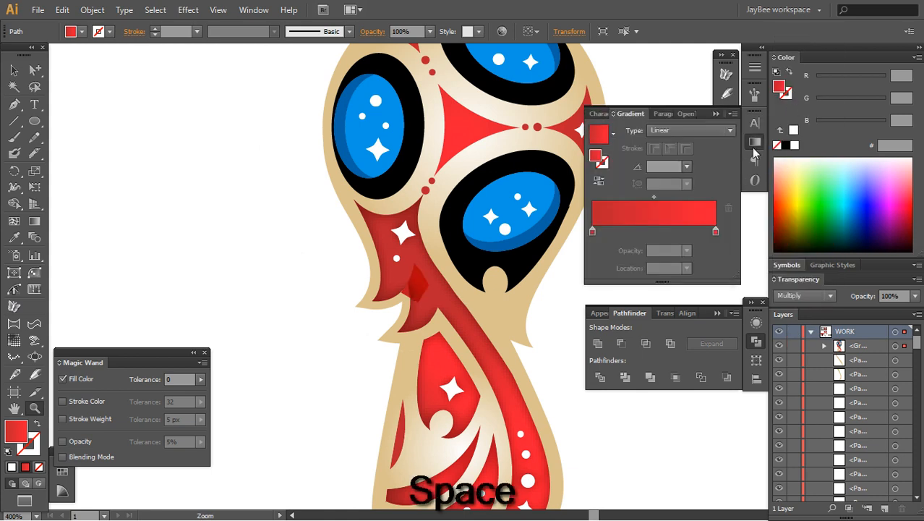
left_click(717, 232)
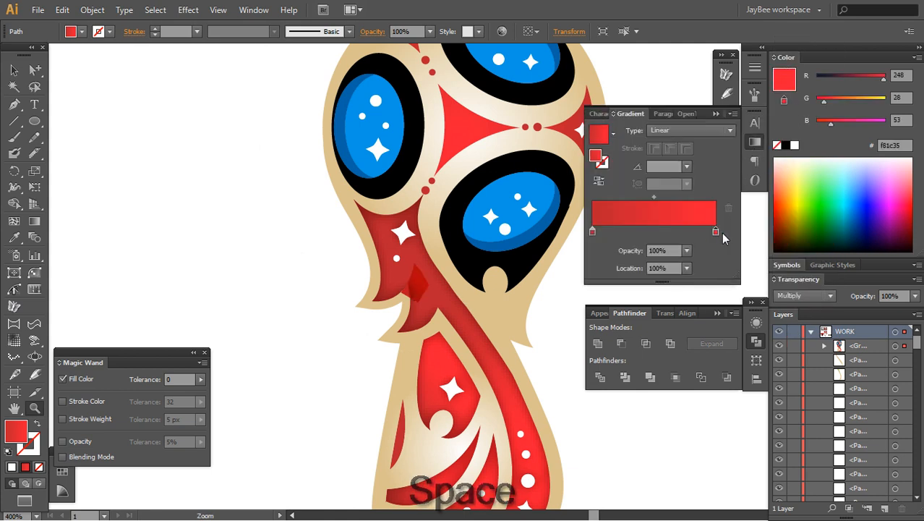
left_click(794, 145)
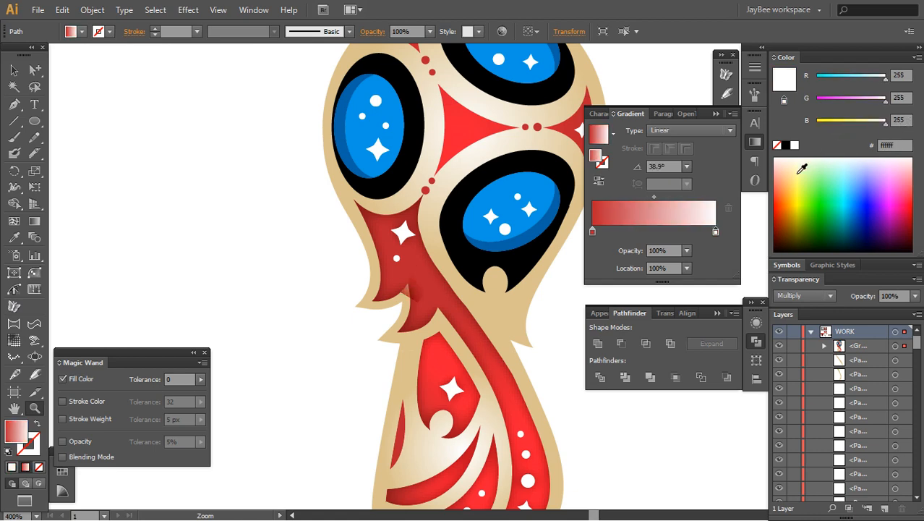
Try a short diagonal linear gradient across the patch at the upper notch.
key("z")
left_click(441, 297)
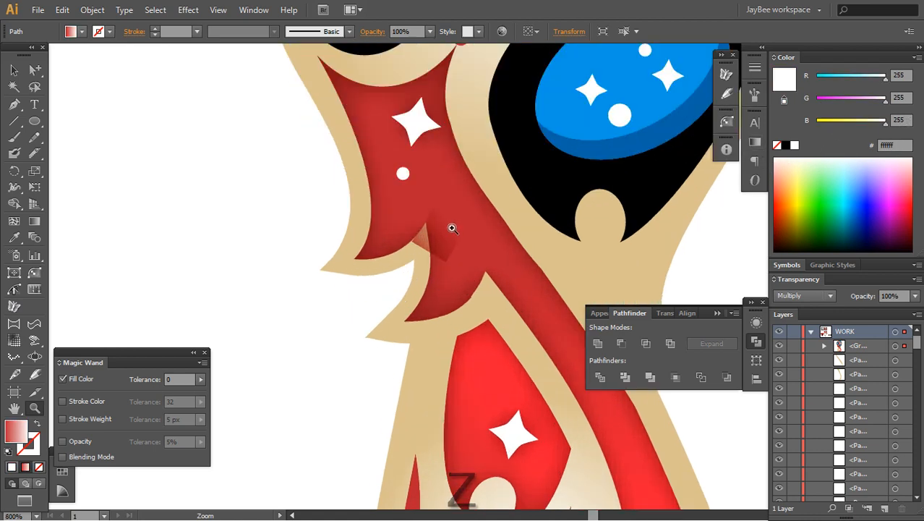
key("g")
left_click_drag(418, 204, 441, 232)
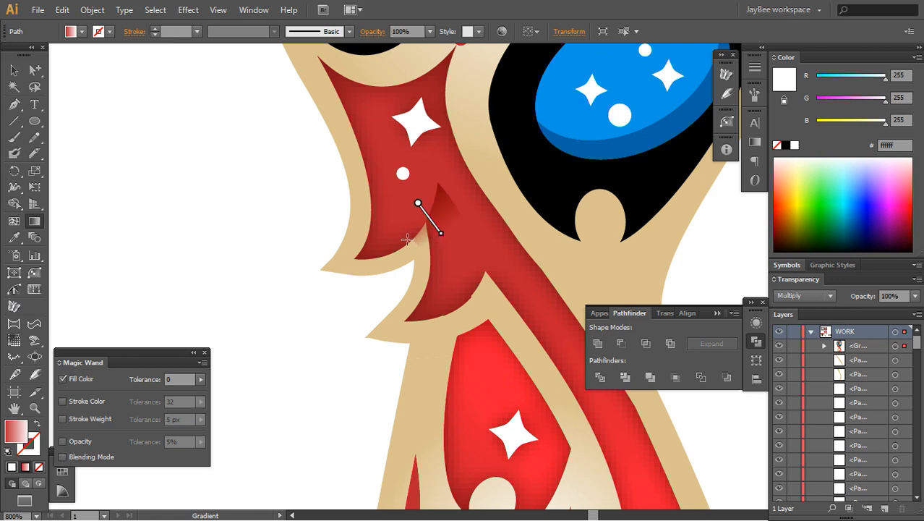
Change the patch's gradient to Radial and reposition its centre toward the upper notch's inner edge.
left_click(755, 124)
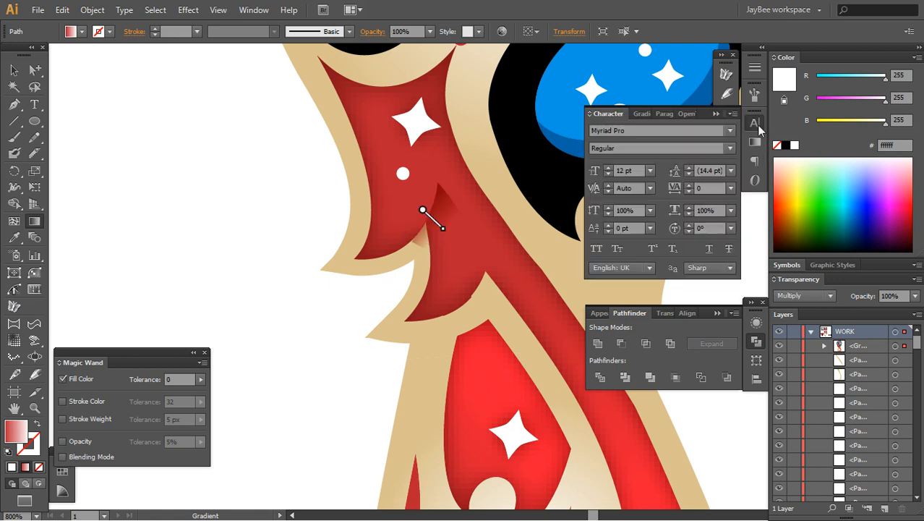
left_click(755, 142)
left_click(689, 133)
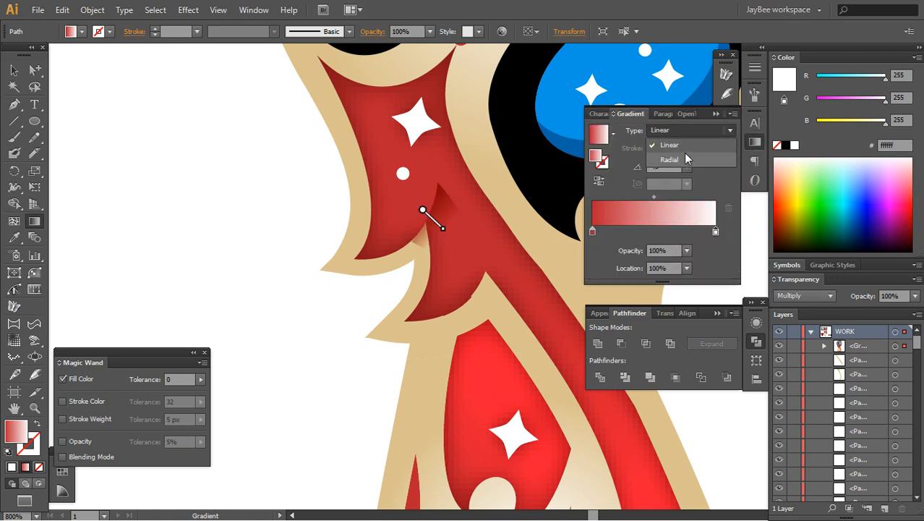
left_click(684, 153)
left_click_drag(441, 225, 413, 211)
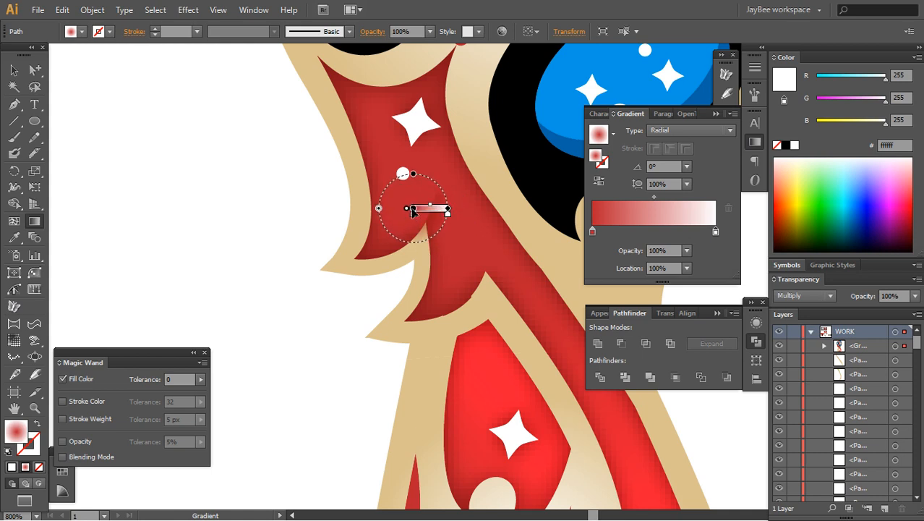
Duplicate the shading patch onto the lower notch, where the ribbon meets the gold border above the teardrop.
key("shift+a")
left_click_drag(446, 224, 502, 304)
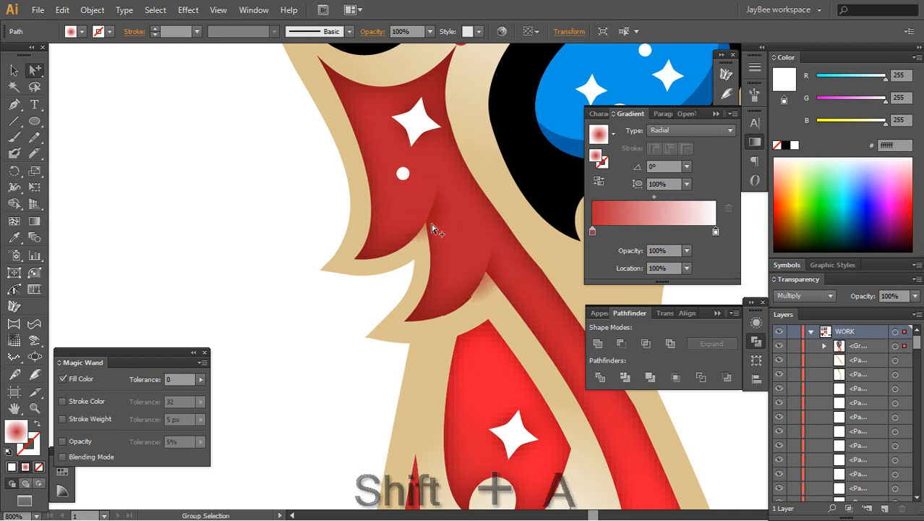
key("z")
left_click(447, 285, "alt")
left_click(447, 285, "alt")
left_click_drag(496, 270, 393, 274)
key("shift+a")
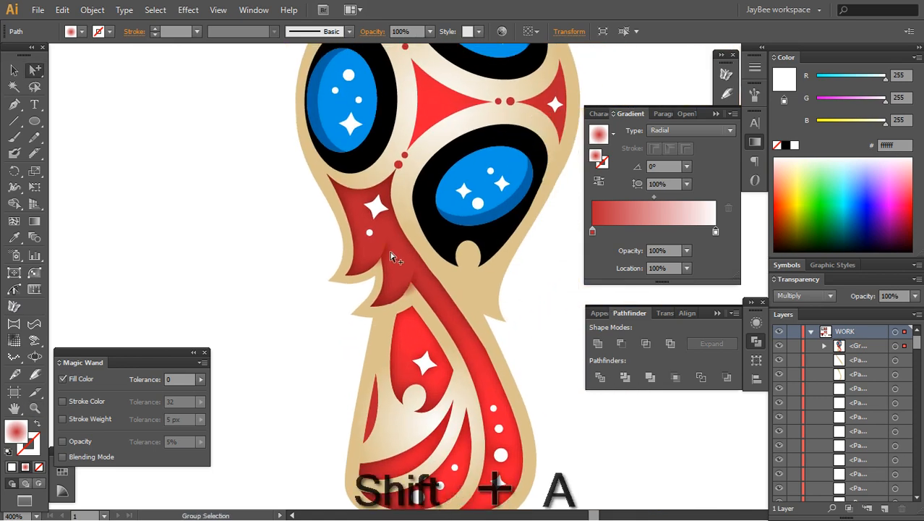
Show the selection edges, select both shading patches and paste copies of them in front to deepen the shadows.
left_click(391, 261)
key("ctrl+h")
left_click(391, 266)
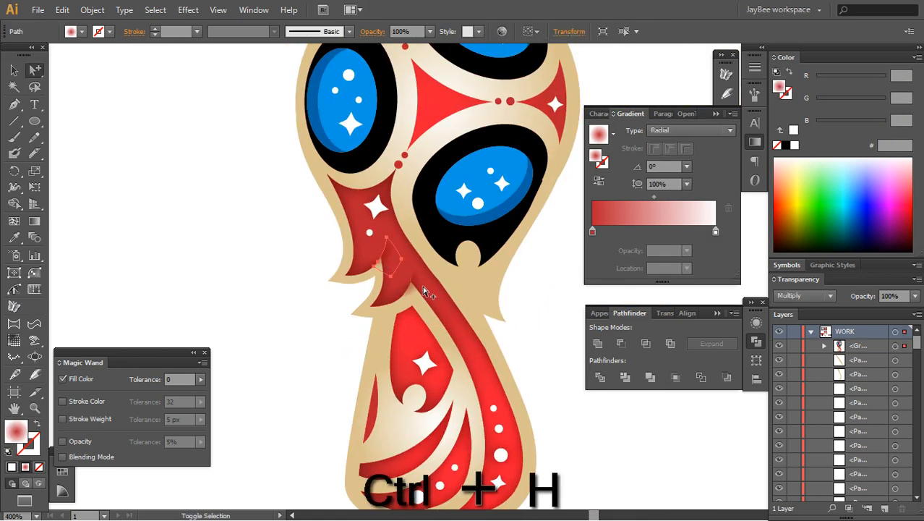
key("ctrl+c")
key("ctrl+f")
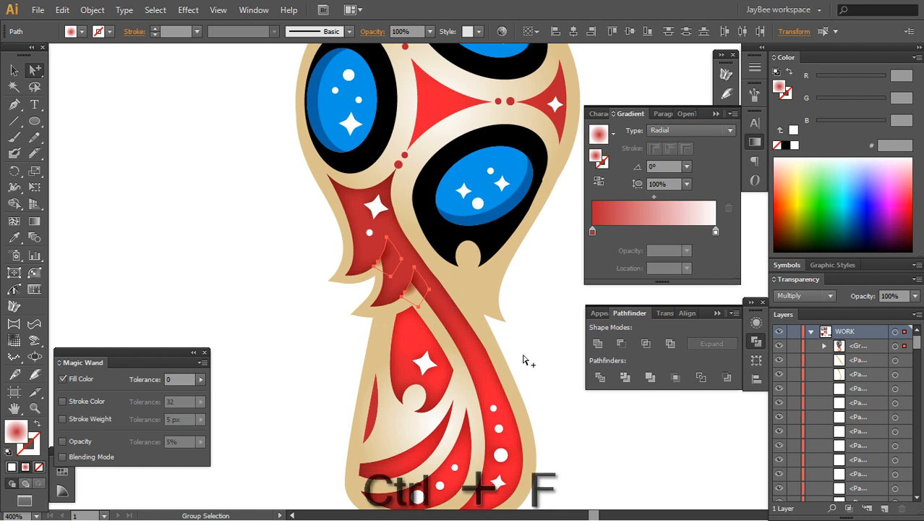
Select all the pieces of the shaded trophy and group them, with the selection edges hidden.
key("space")
left_click_drag(551, 345, 488, 327)
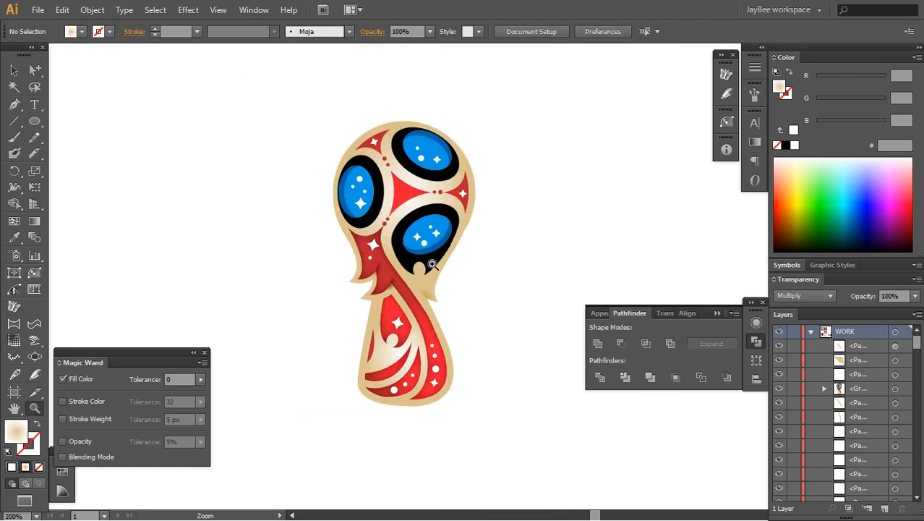
left_click(434, 263, "alt")
left_click(450, 261, "alt")
left_click_drag(479, 277, 486, 321)
left_click(486, 345)
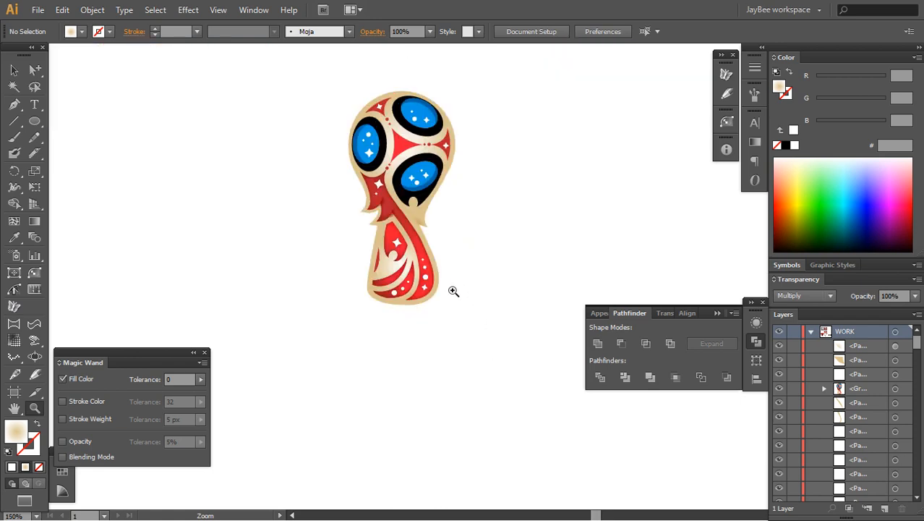
left_click_drag(372, 137, 333, 66)
left_click_drag(442, 232, 453, 292)
key("ctrl+h")
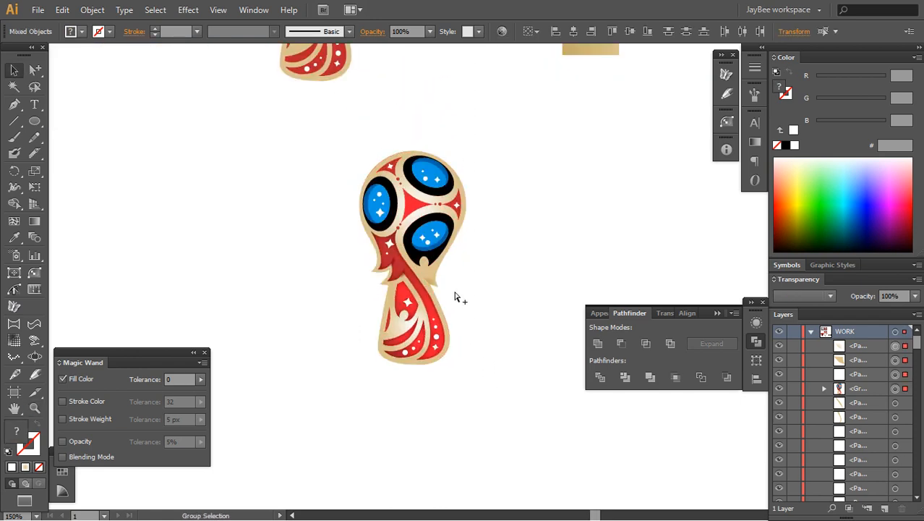
key("ctrl+g")
Move the grouped trophy onto the plain red background, beside the trophy already placed there.
key("z")
left_click(439, 258, "alt")
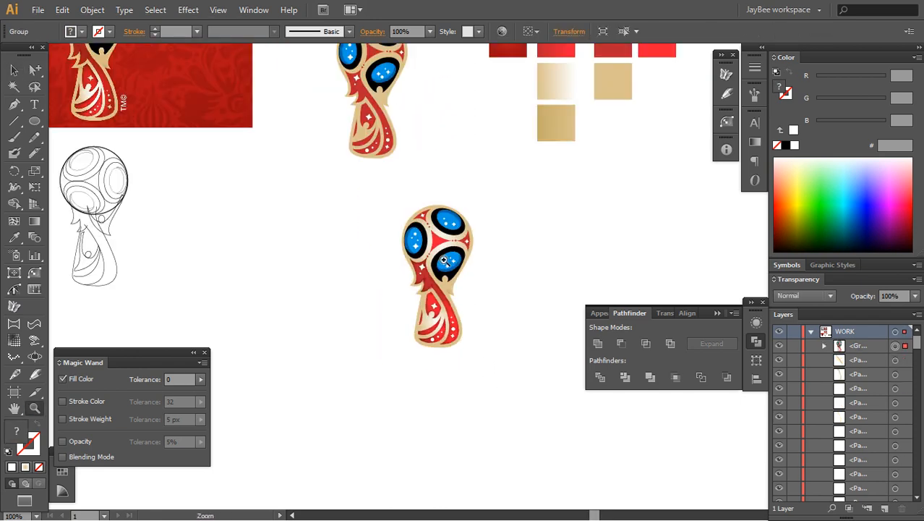
left_click_drag(447, 265, 352, 270)
key("v")
left_click_drag(352, 270, 408, 406)
left_click_drag(409, 407, 472, 172)
key("z")
left_click(478, 201)
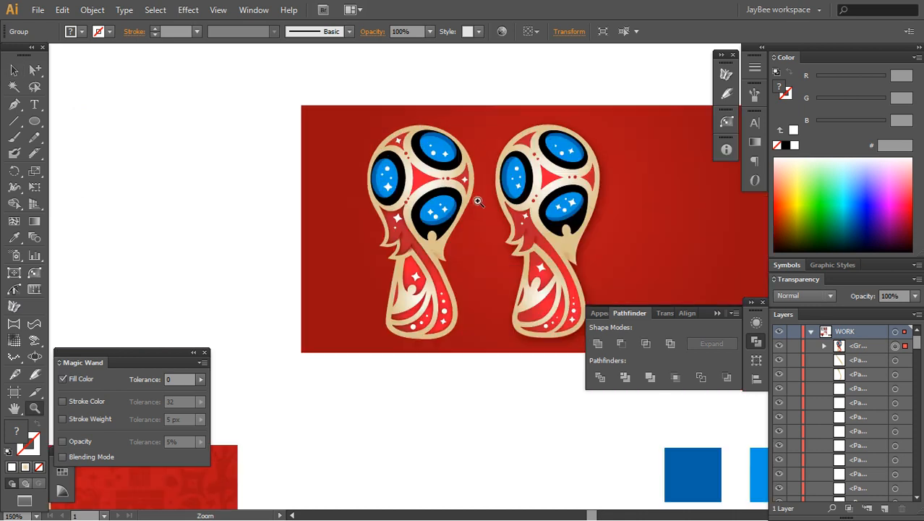
Compare the two trophies on the red background and view the World Cup Russia 2018 logo presentation full screen.
left_click_drag(489, 270, 448, 252)
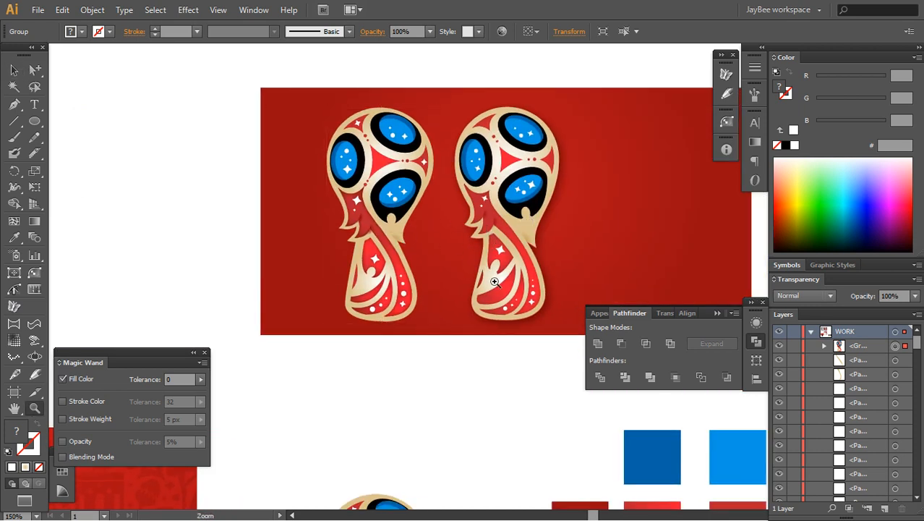
left_click_drag(471, 347, 524, 315)
left_click_drag(470, 294, 497, 297)
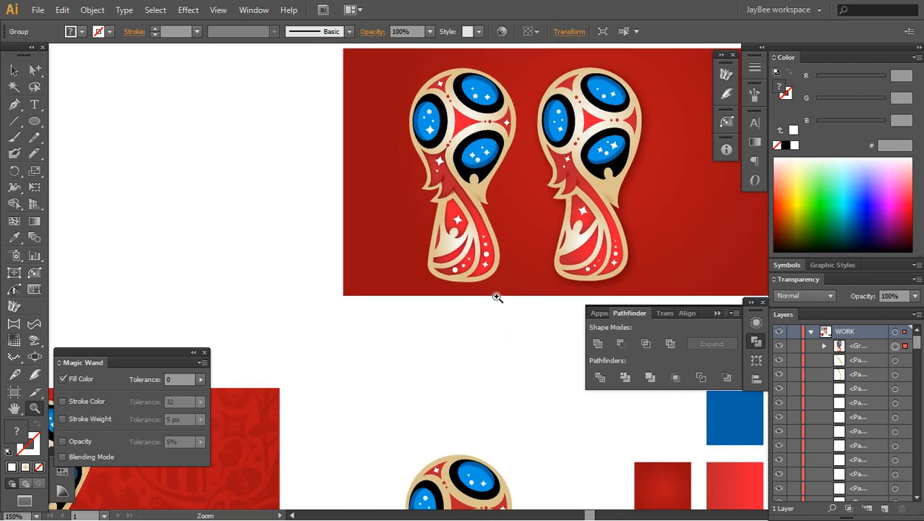
left_click_drag(469, 180, 505, 490)
left_click_drag(469, 225, 525, 415)
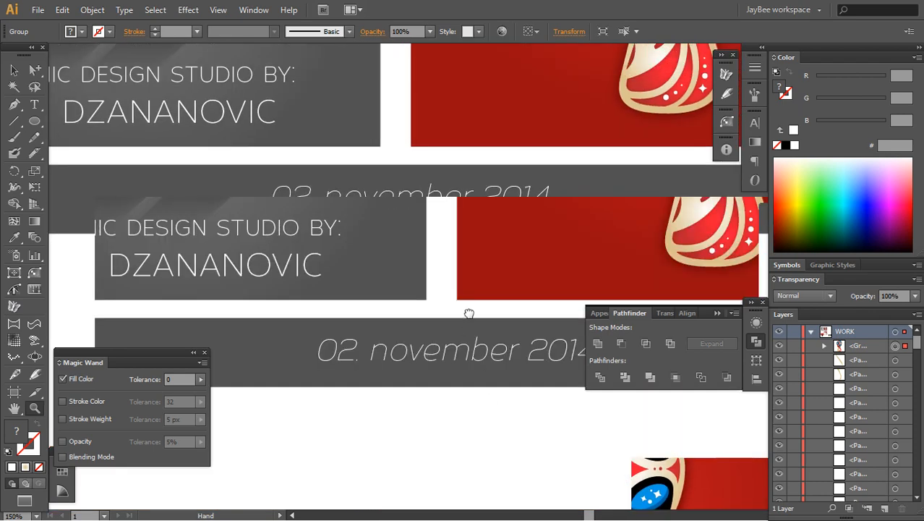
left_click(469, 255, "alt")
left_click_drag(468, 244, 478, 308)
key("f")
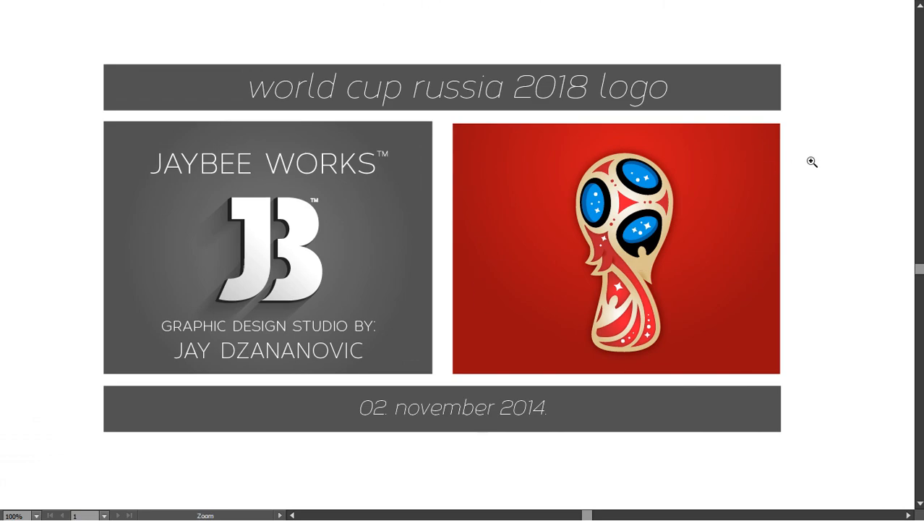